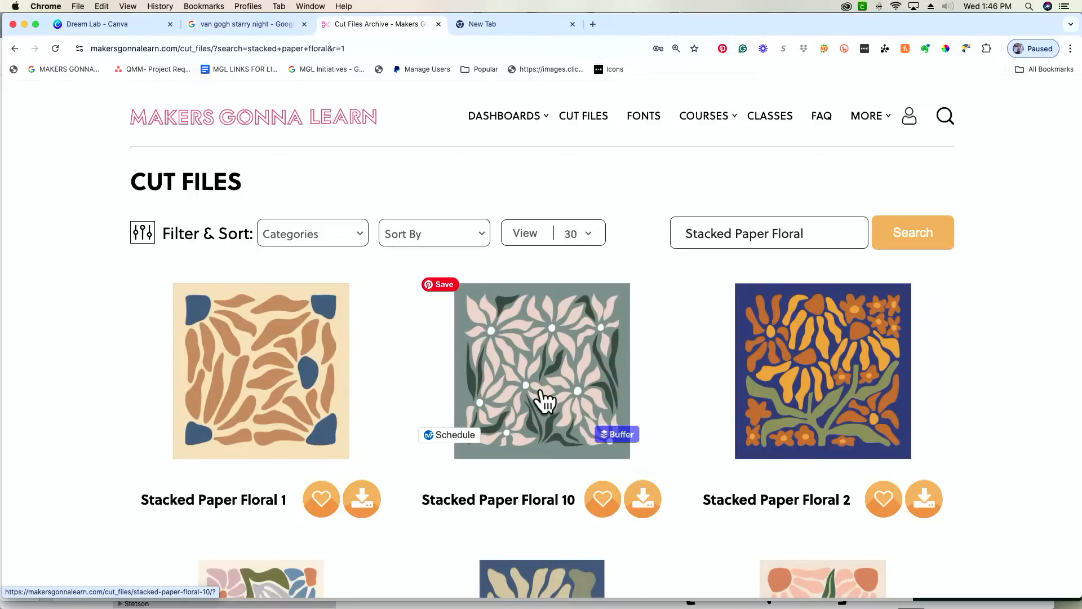
- Look through the Stacked Paper Floral cut file designs in the search results
scroll(100, 430, "down", 1)
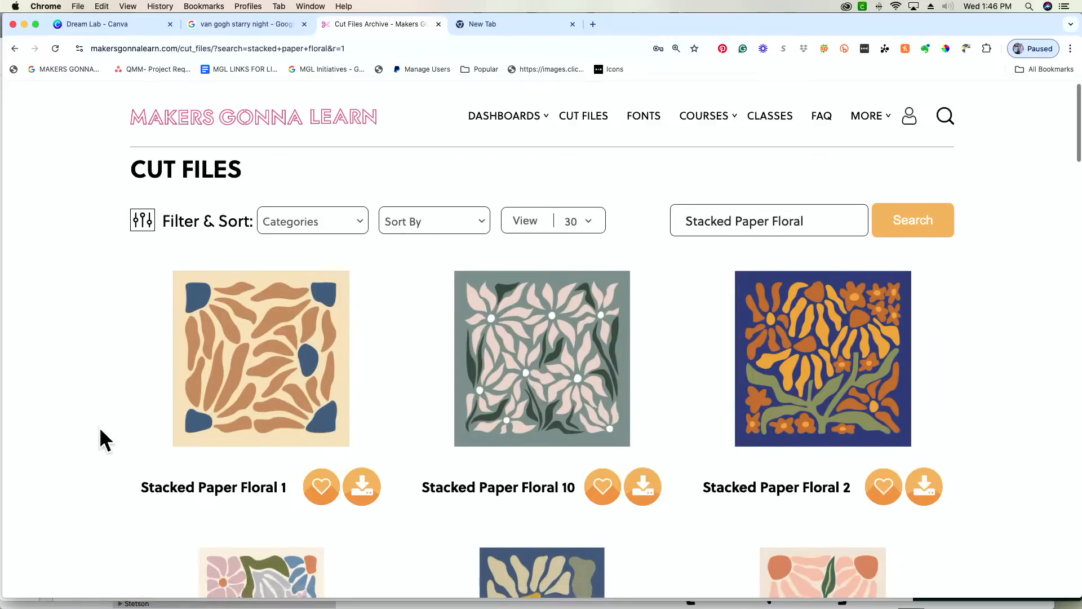
scroll(100, 429, "down", 3)
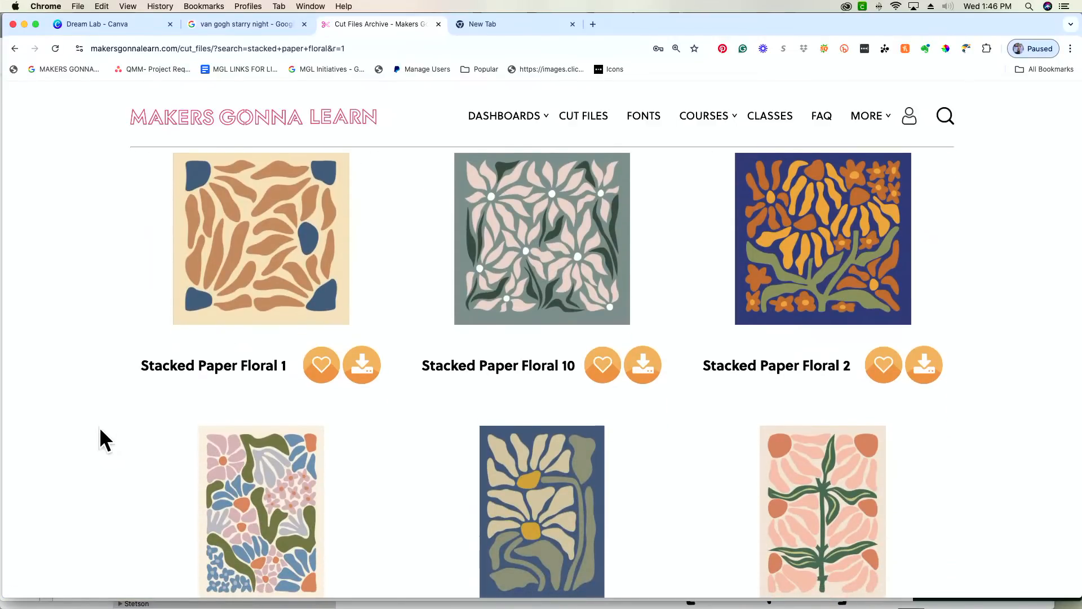
scroll(100, 428, "down", 10)
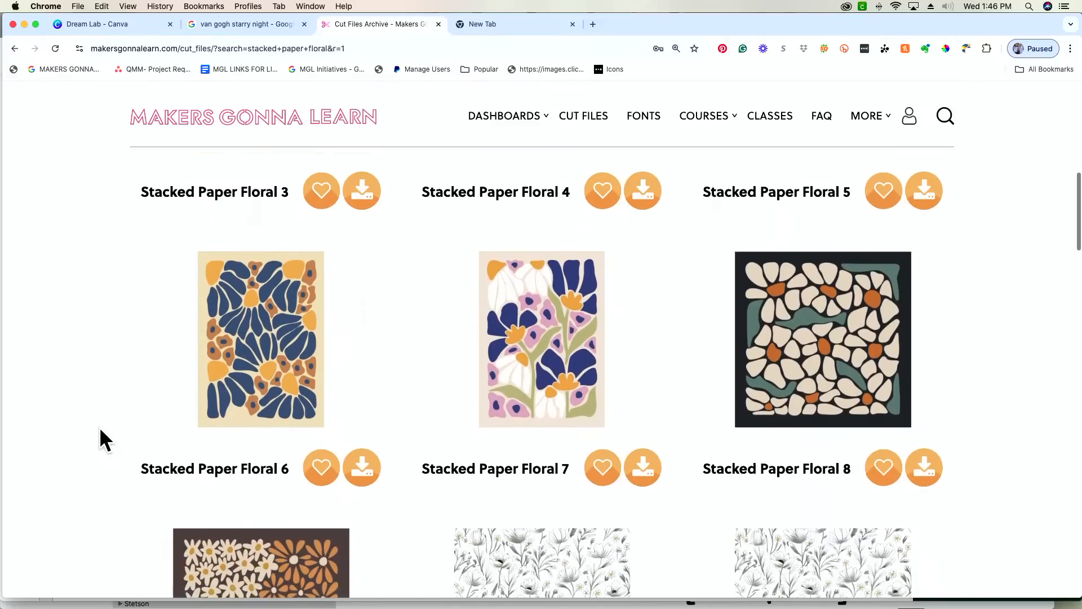
scroll(100, 428, "up", 6)
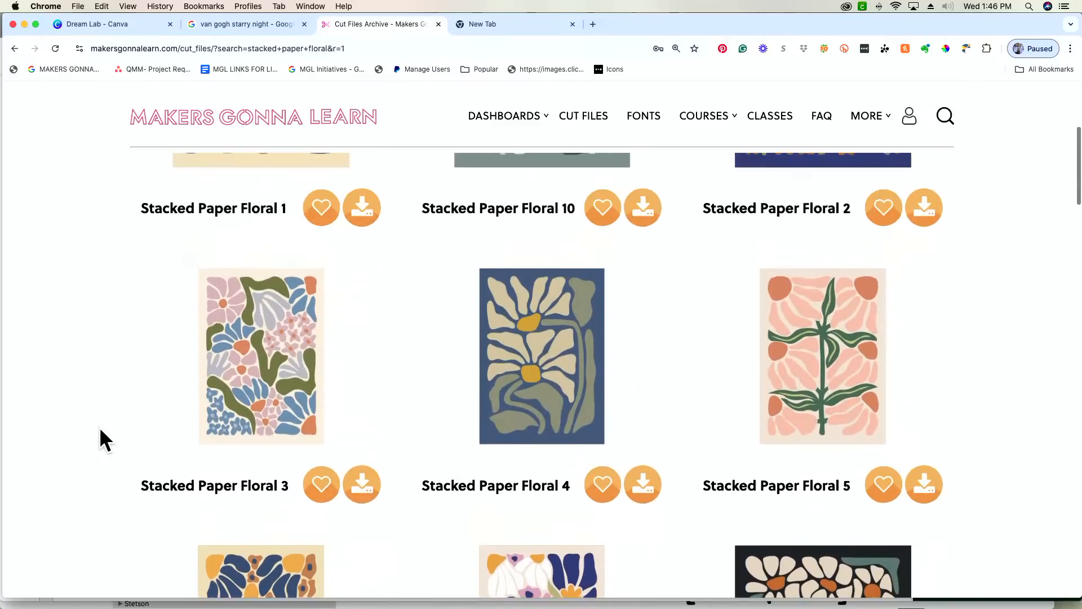
scroll(99, 427, "up", 5)
scroll(99, 427, "down", 2)
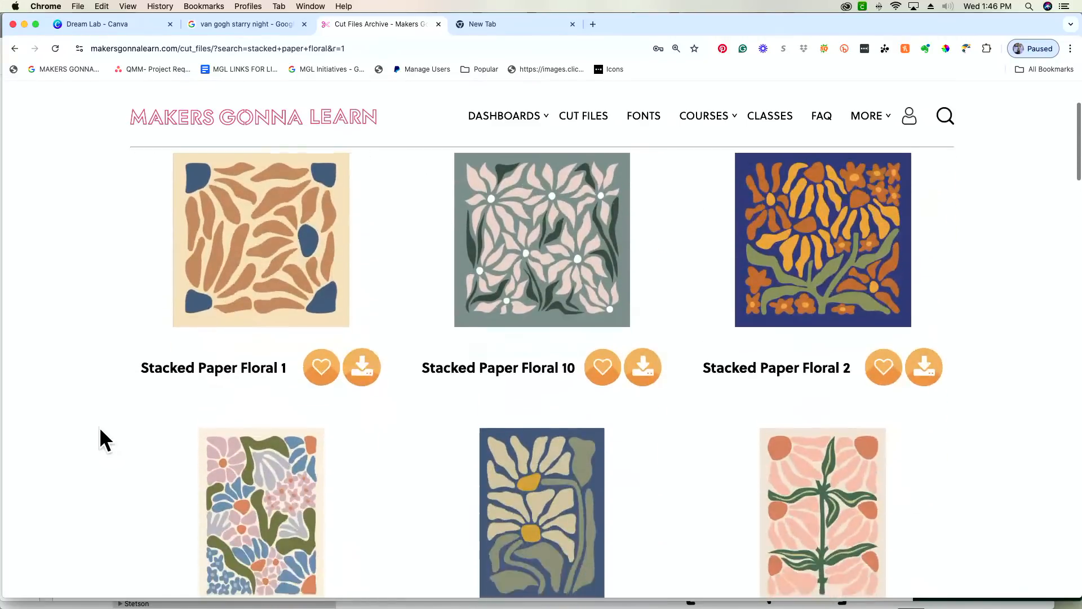
scroll(99, 427, "down", 5)
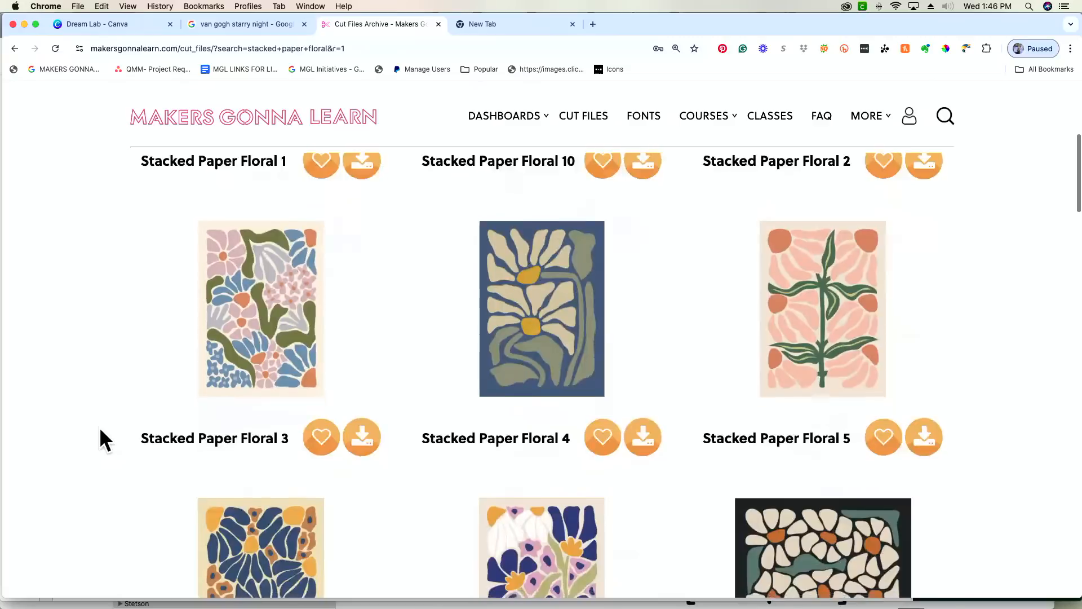
scroll(99, 427, "down", 7)
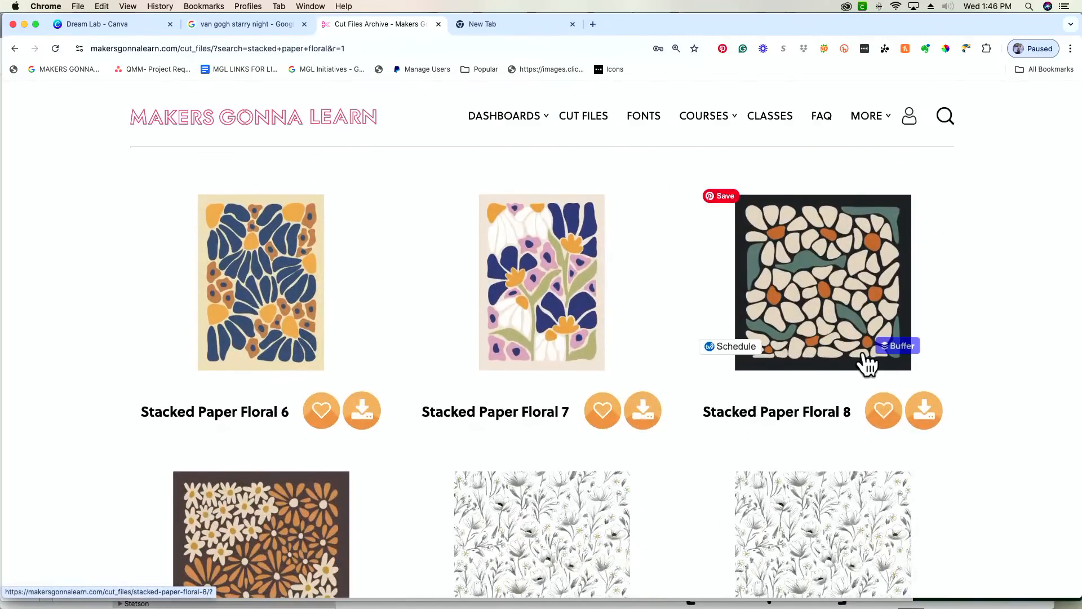
scroll(867, 363, "up", 10)
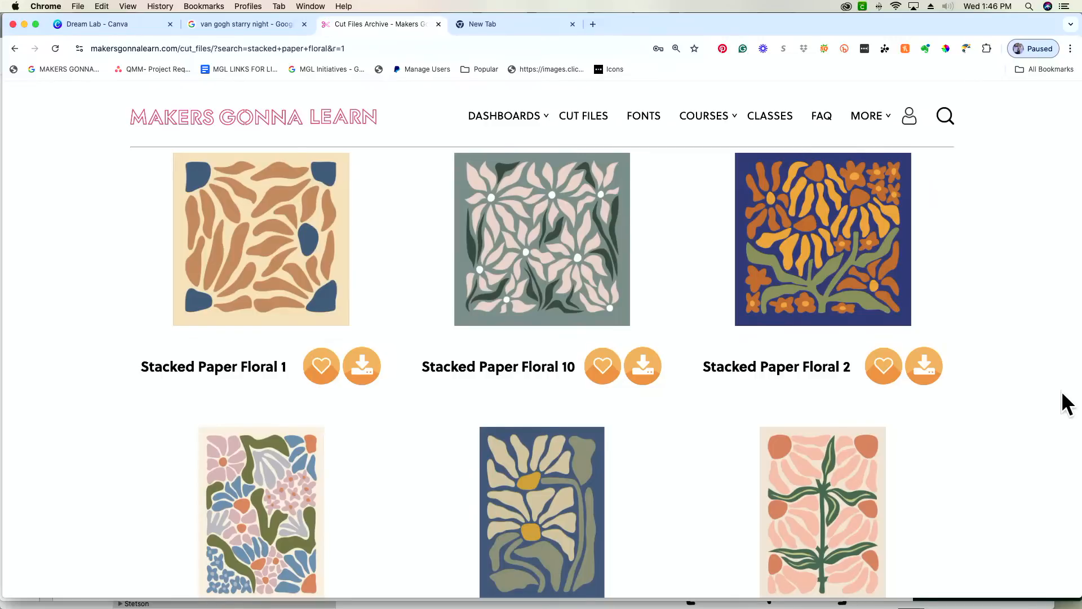
- Download the Stacked Paper Floral 8 cut file and extract the downloaded zip
scroll(1063, 403, "down", 5)
scroll(1063, 405, "down", 3)
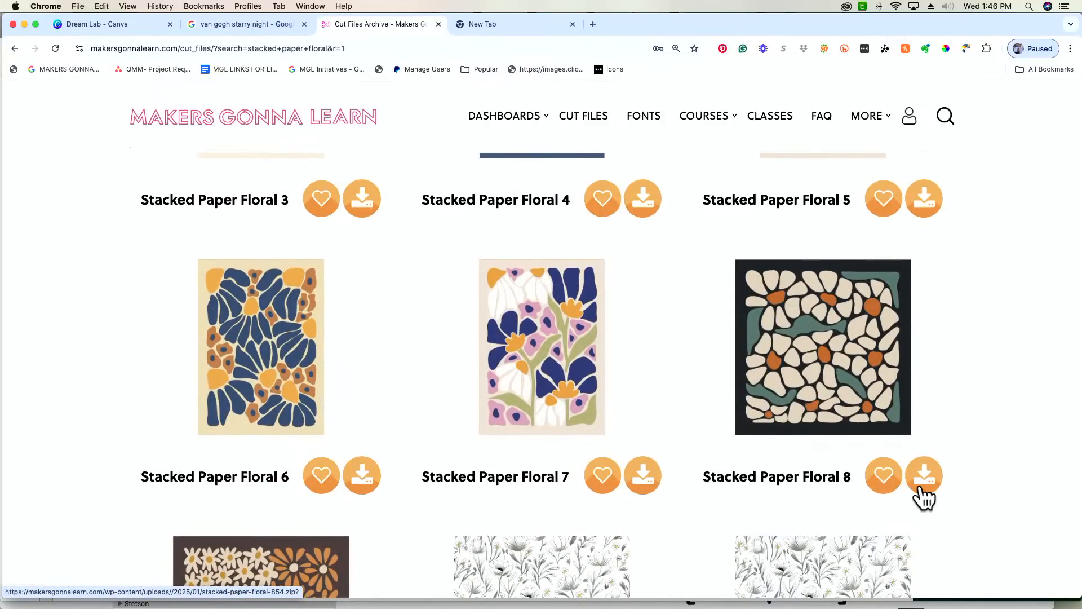
left_click(923, 491)
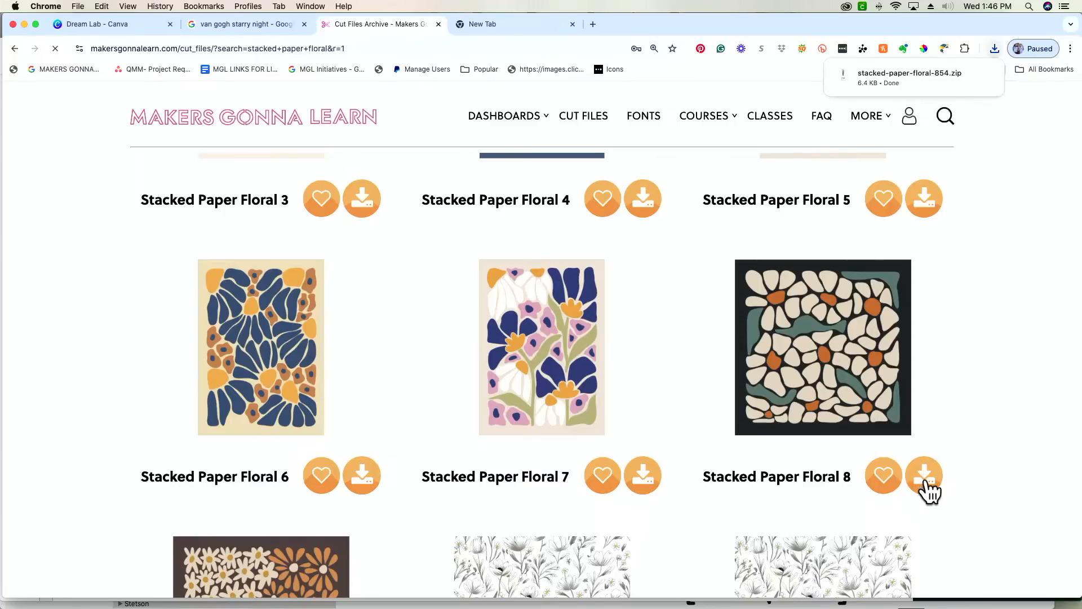
left_click(929, 76)
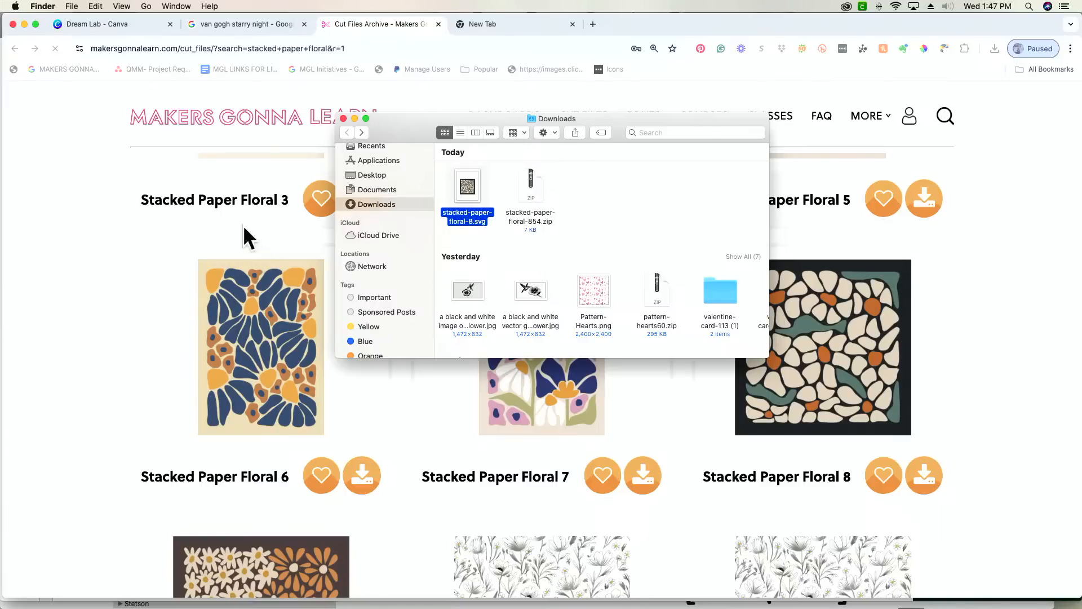
- Switch to Cricut Design Space and load stacked-paper-floral-8.svg from the Downloads folder into a new image upload
mouse_move(501, 606)
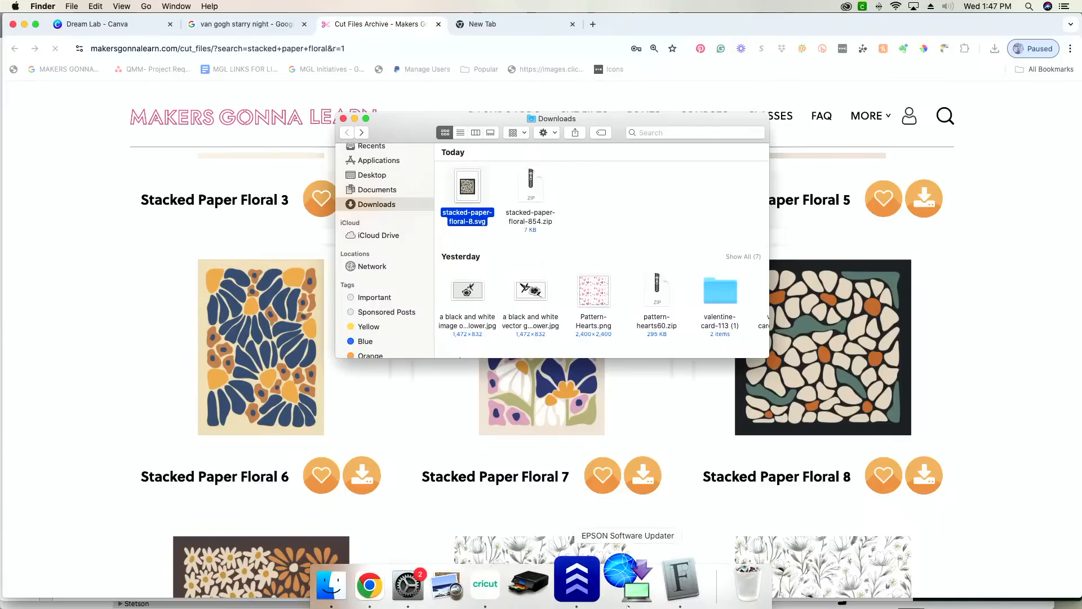
left_click(510, 589)
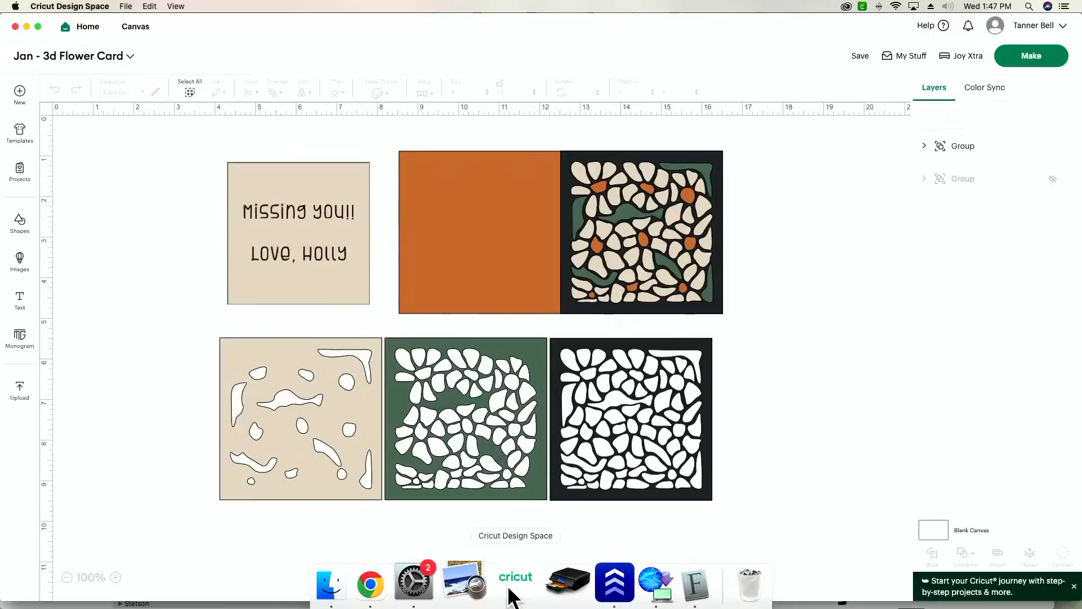
left_click(23, 396)
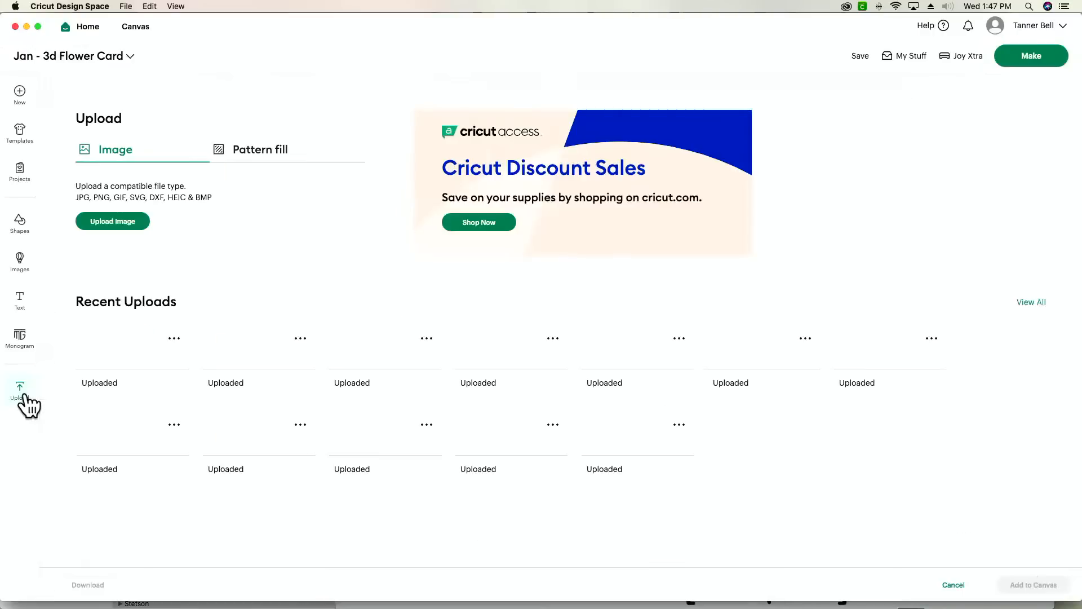
left_click(103, 218)
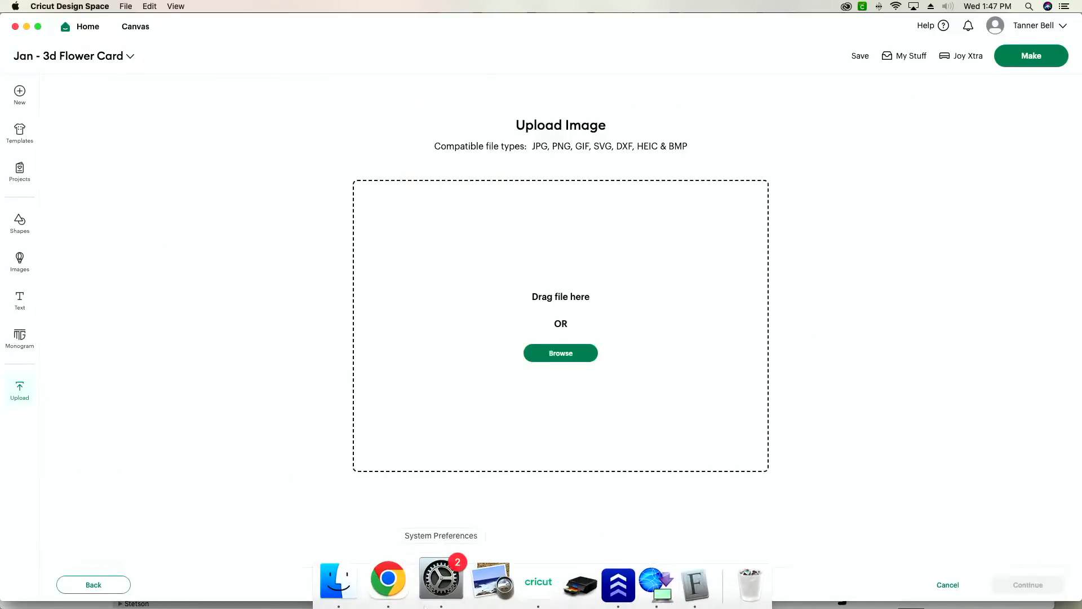
left_click(359, 586)
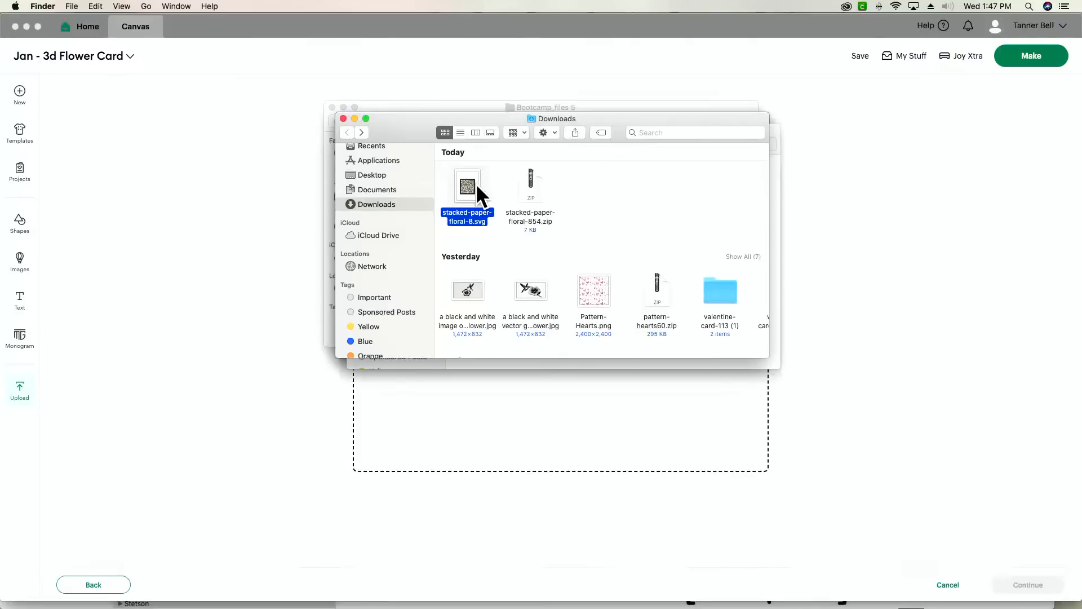
left_click_drag(476, 184, 564, 420)
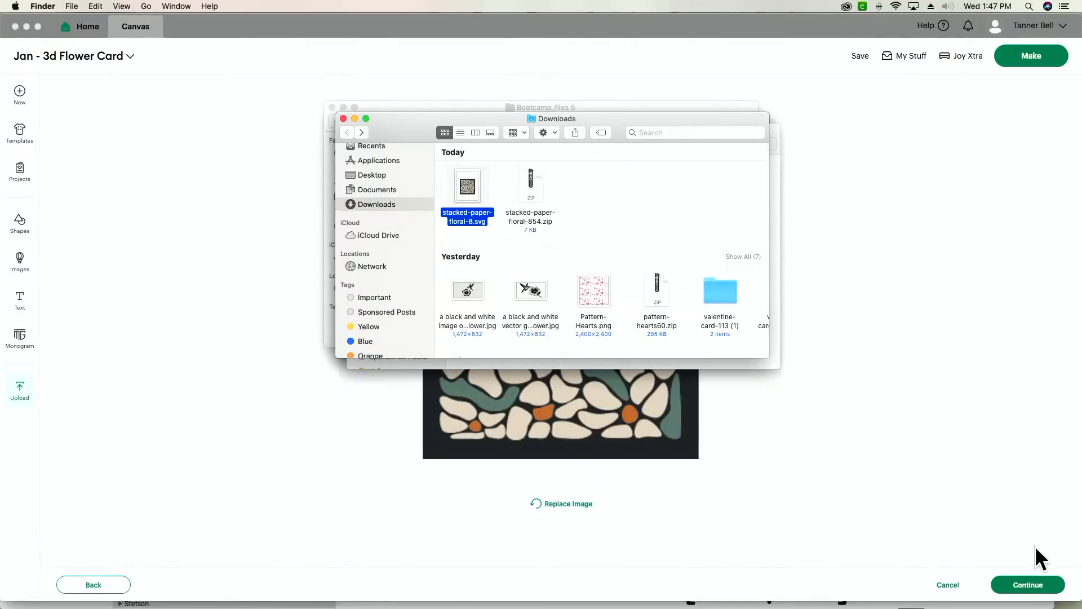
- Complete the upload of the stacked-paper-floral-8 image so it is placed on the canvas
left_click(1050, 586)
left_click(1051, 587)
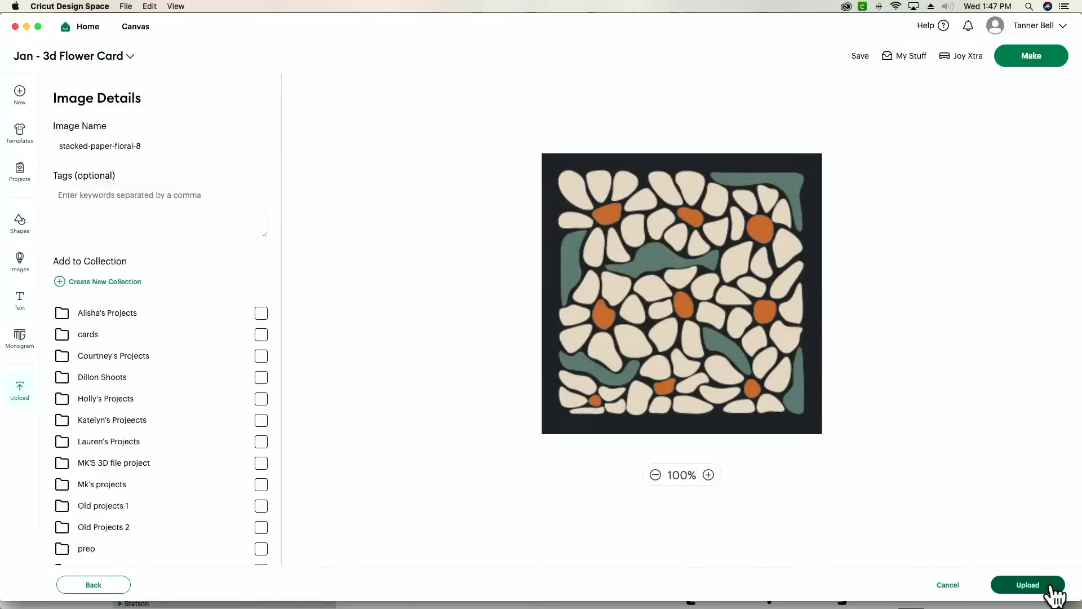
left_click(1050, 588)
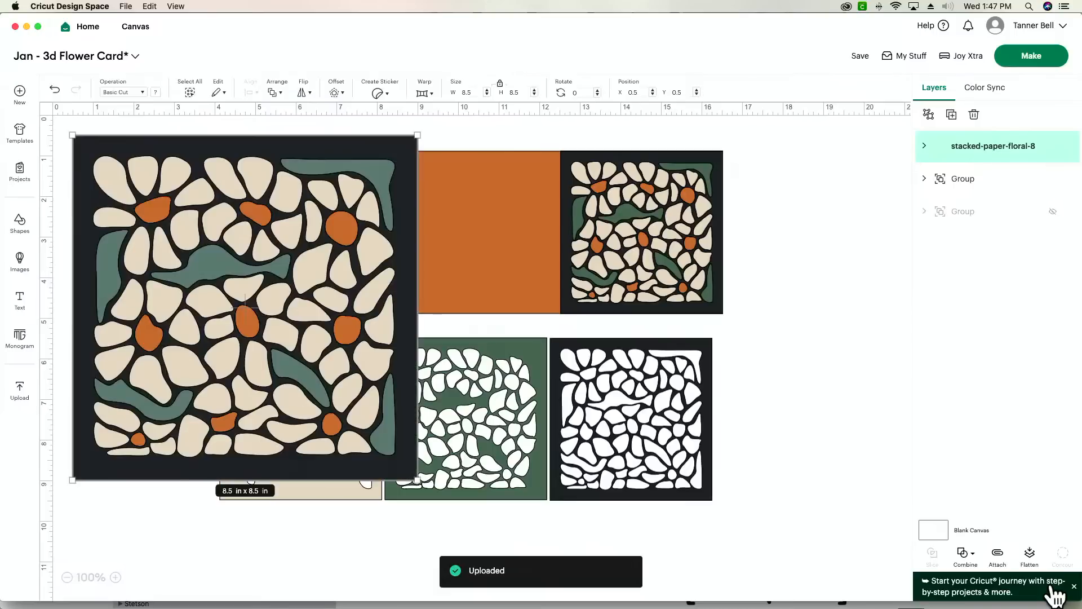
- Hide the existing card group and place the uploaded floral design alone near the middle of the canvas
left_click_drag(314, 314, 947, 482)
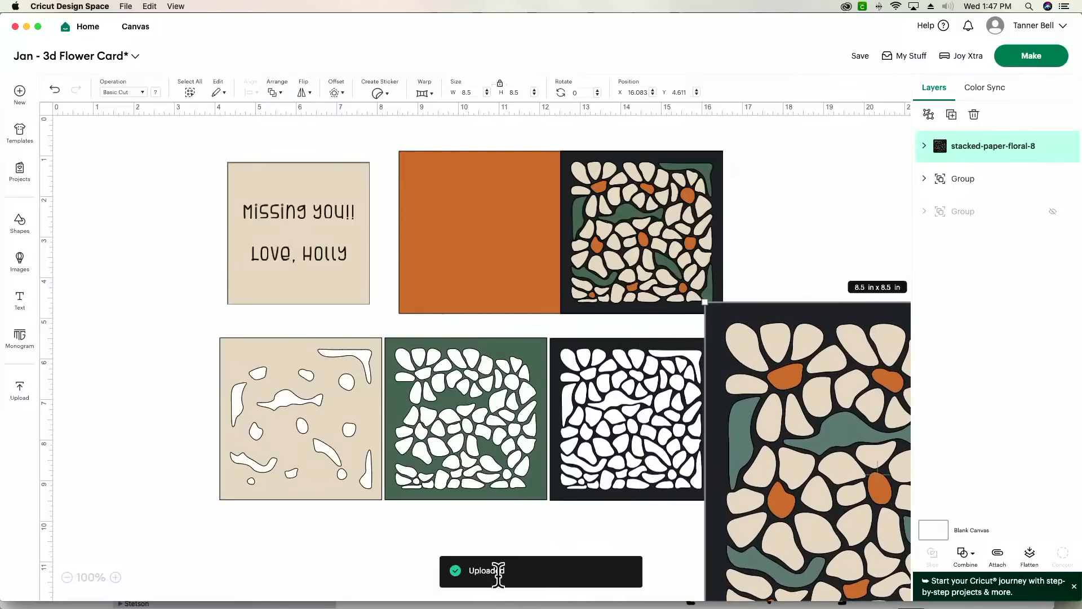
left_click_drag(613, 436, 604, 408)
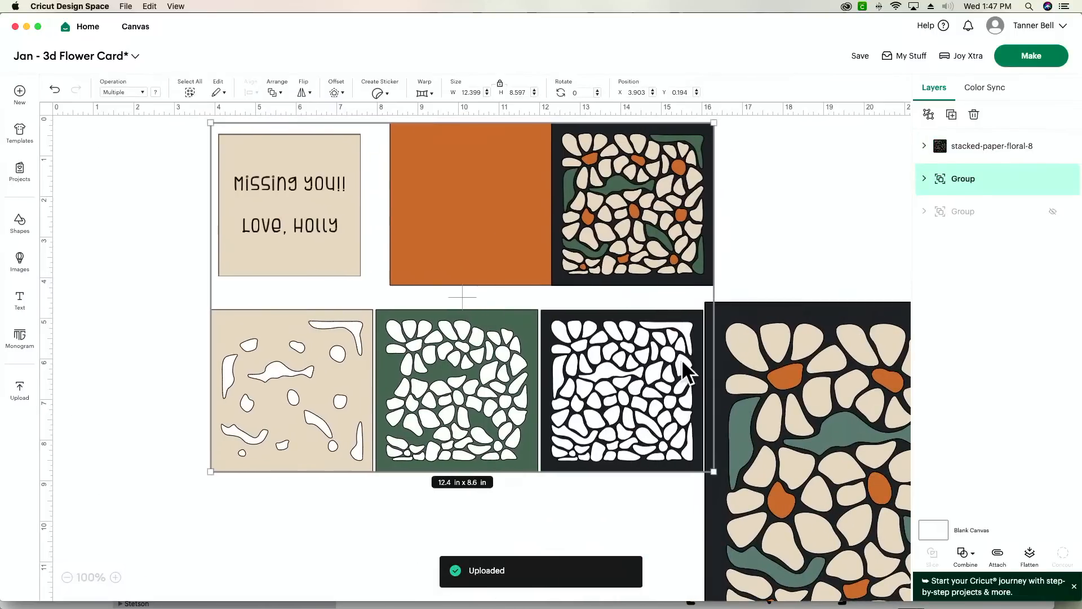
left_click(1053, 179)
left_click_drag(846, 381, 246, 275)
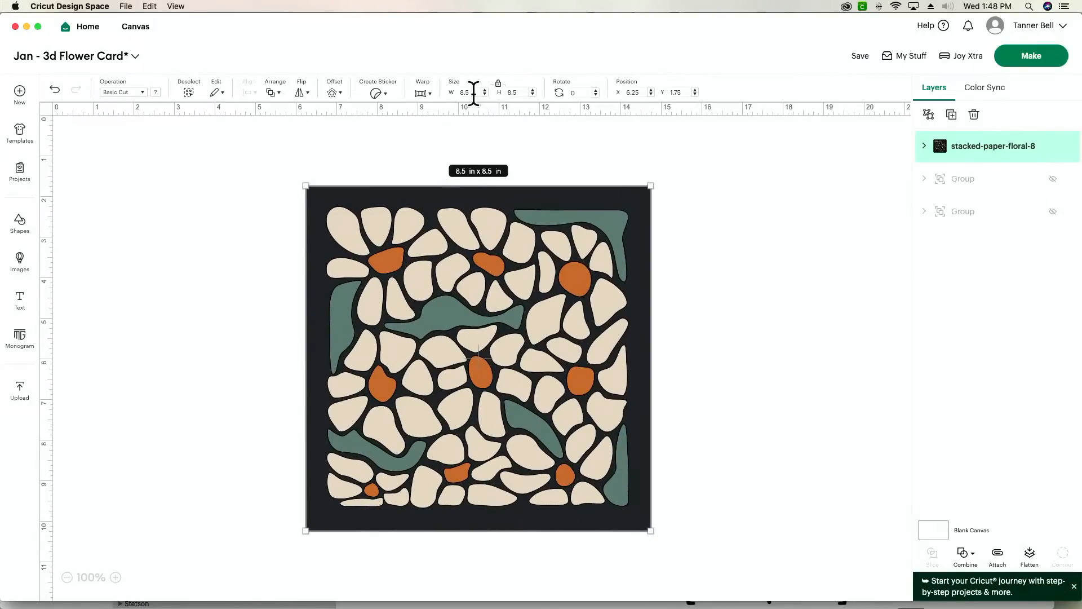
- Set the floral design's width to 4 in with proportions locked and reposition it in the enlarged canvas view
double_click(466, 93)
type("4")
key("Tab")
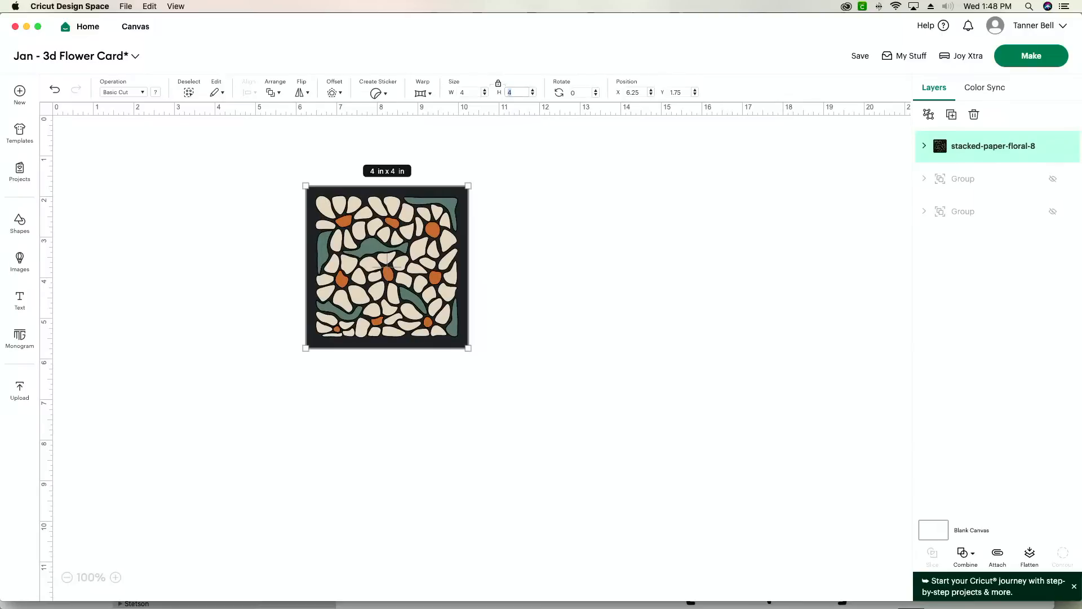
left_click(115, 578)
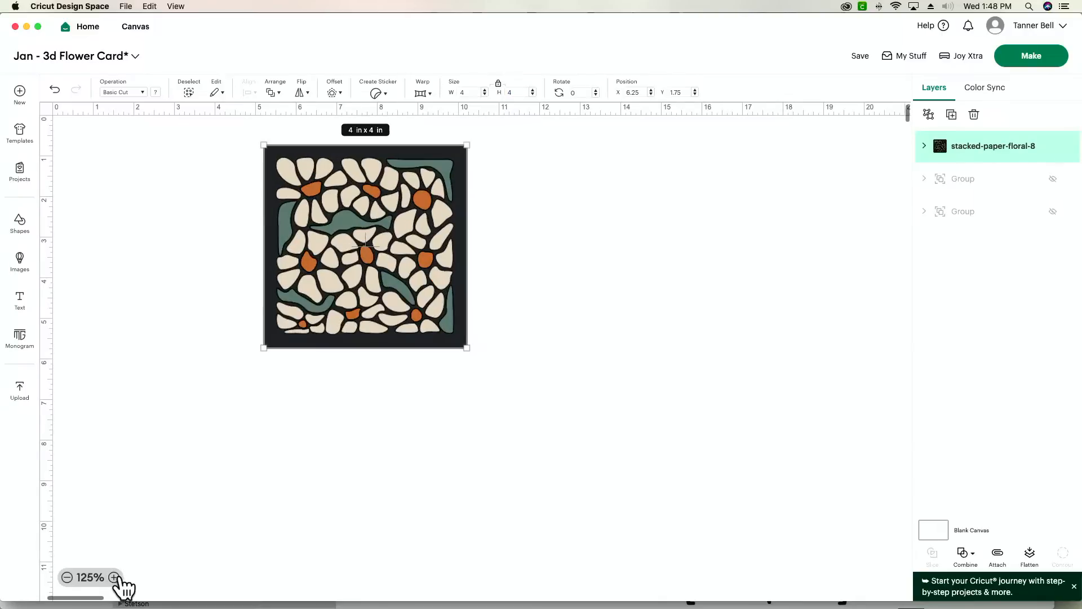
left_click(115, 577)
left_click(115, 578)
left_click_drag(298, 273, 254, 420)
left_click(533, 361)
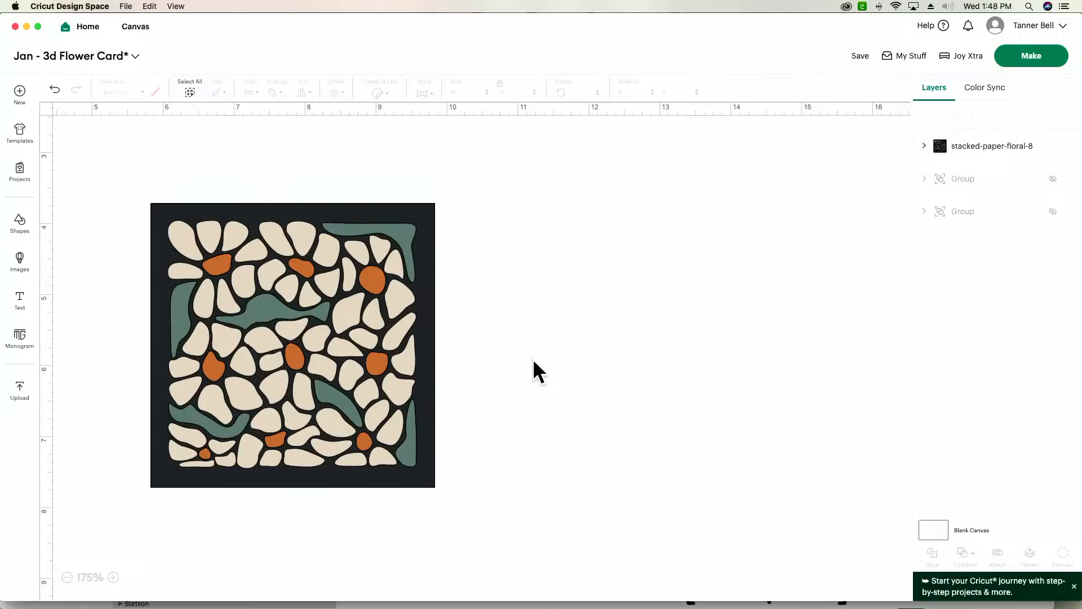
- Shift the floral design slightly to the left and ungroup it into its four separate layers
left_click(339, 381)
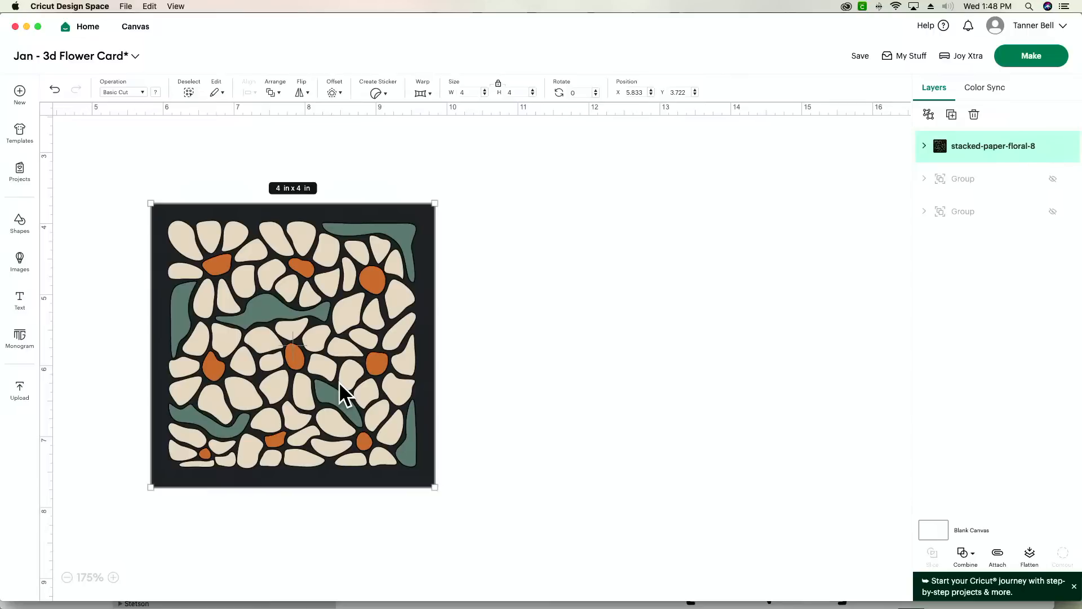
left_click_drag(339, 382, 289, 410)
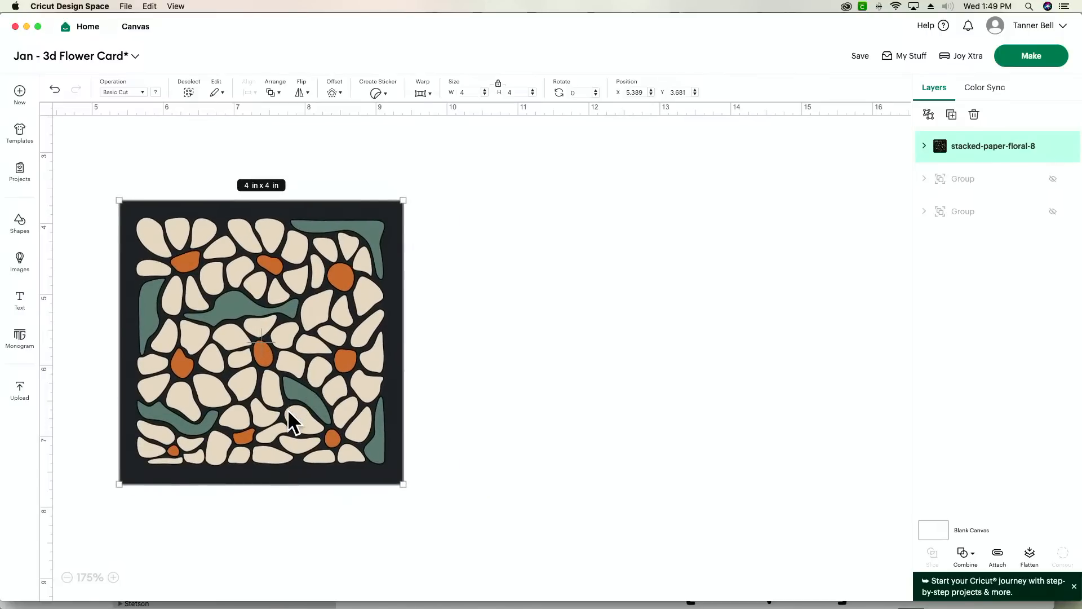
left_click(929, 115)
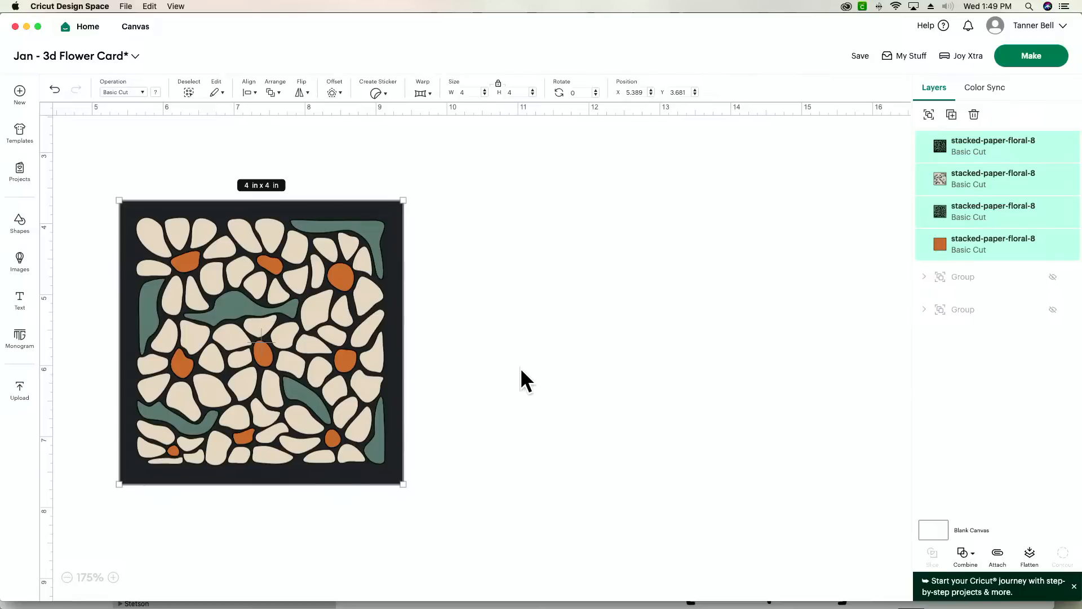
left_click(692, 387)
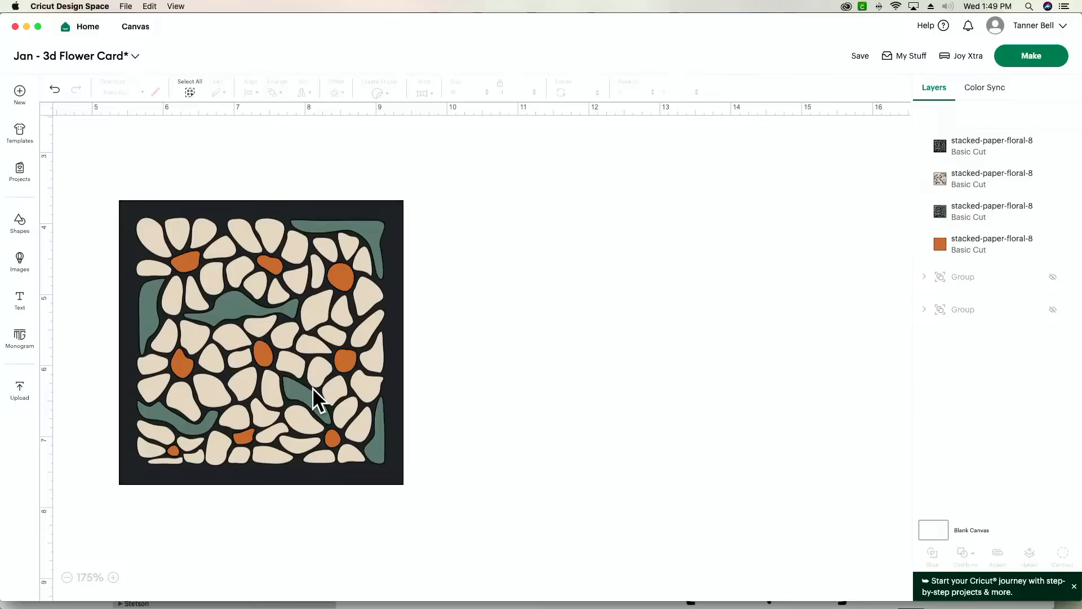
- Pull the black and beige layers off the stack, placing black beside it and beige below black
left_click_drag(313, 387, 626, 389)
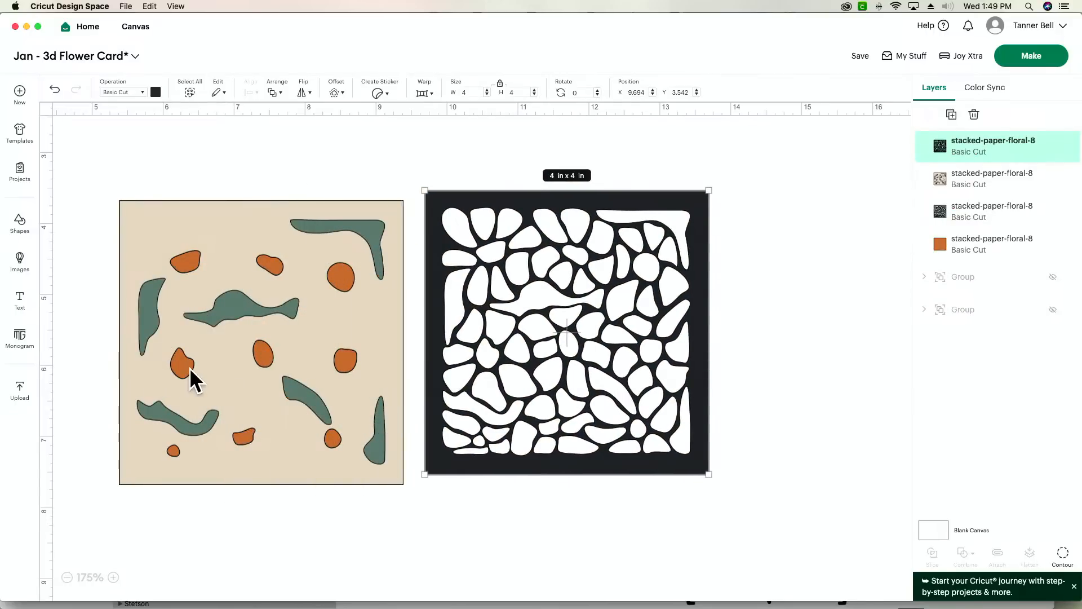
left_click_drag(190, 367, 593, 500)
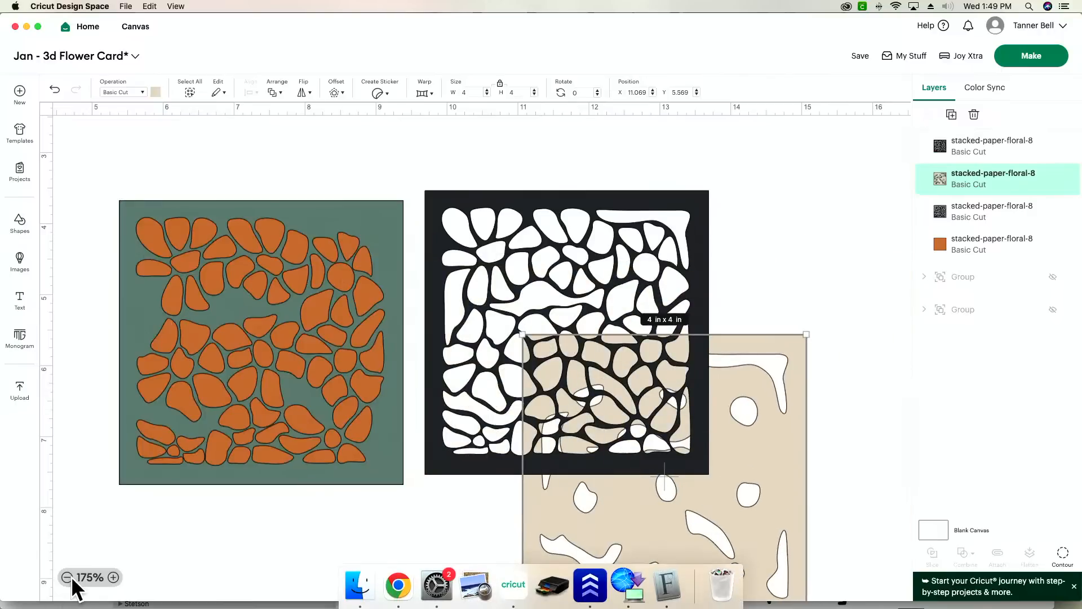
left_click(68, 578)
left_click(67, 577)
left_click_drag(691, 447, 583, 590)
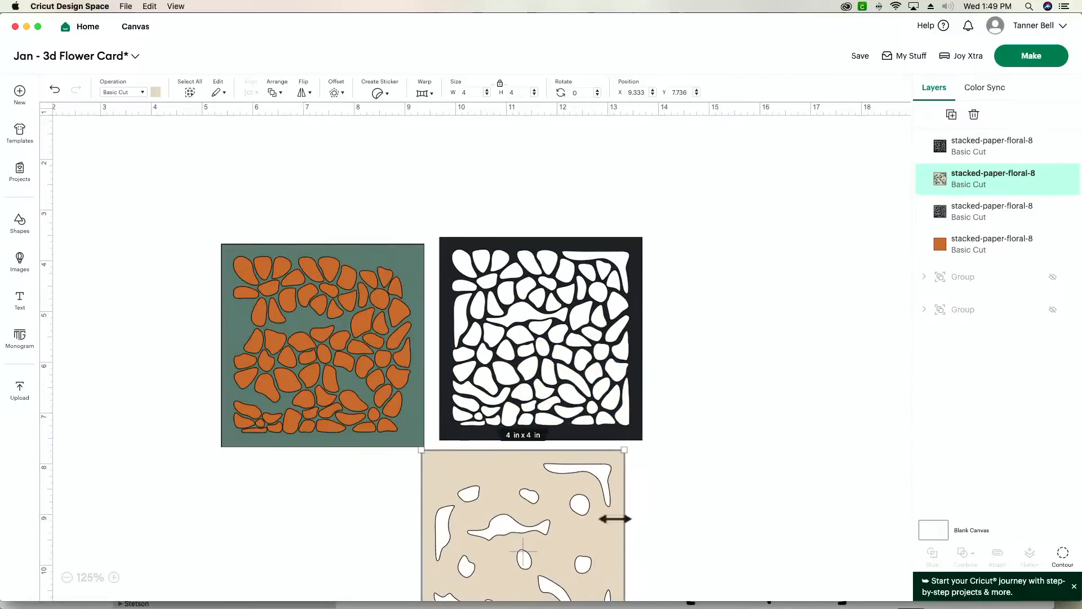
- Move the green layer below the orange square and align the orange and black layers into a two-by-two layout
scroll(592, 497, "down", 3)
left_click_drag(367, 303, 362, 509)
left_click_drag(369, 270, 358, 270)
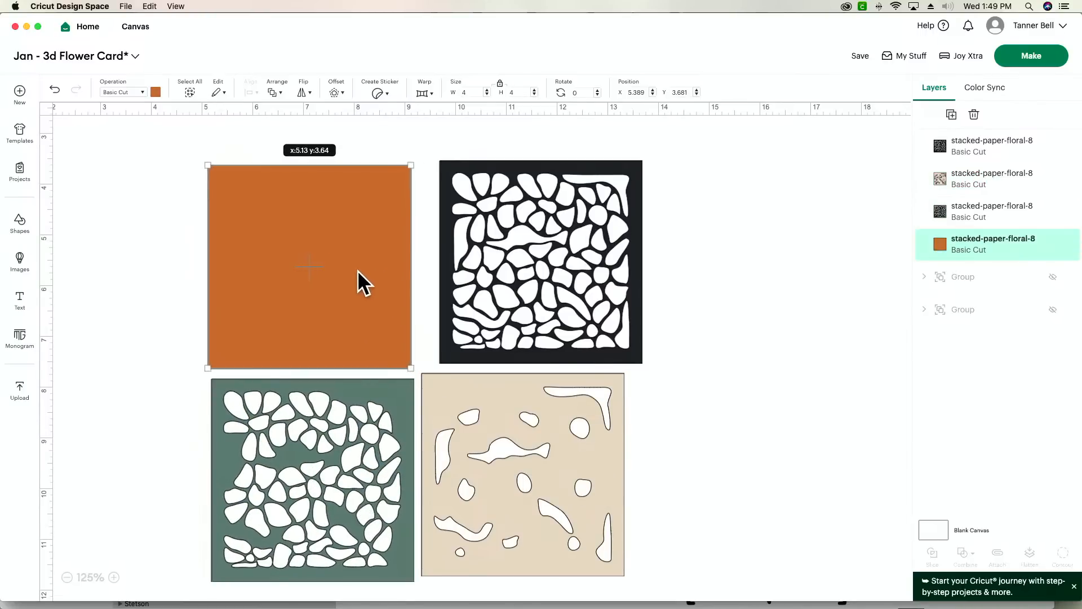
left_click_drag(552, 271, 536, 271)
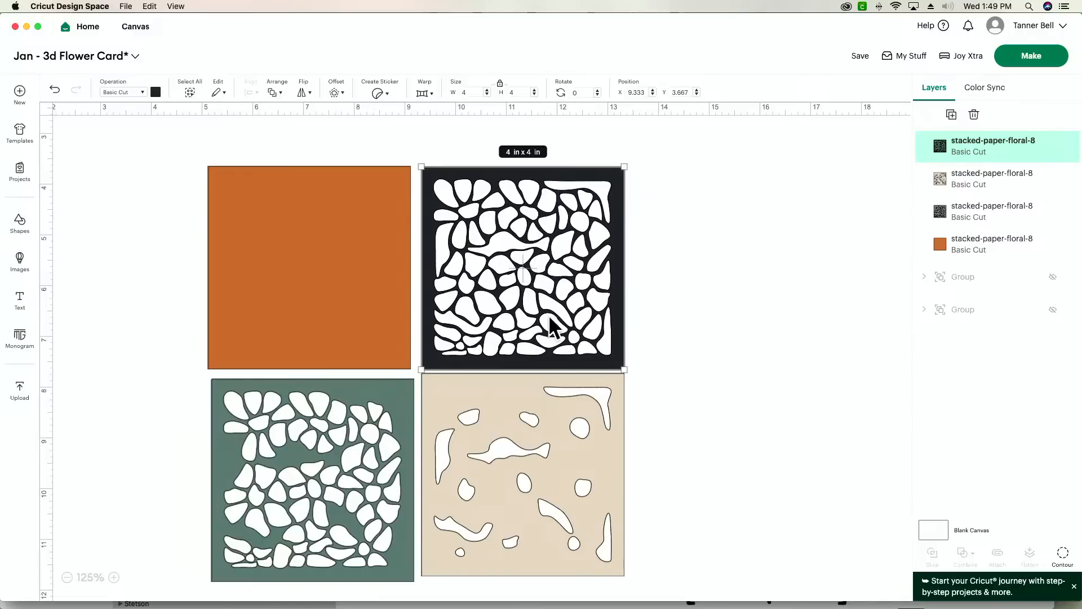
- Rearrange the layers into a row of green, black and beige squares, with the orange square above the black one
left_click_drag(541, 483, 545, 277)
left_click_drag(391, 437, 365, 469)
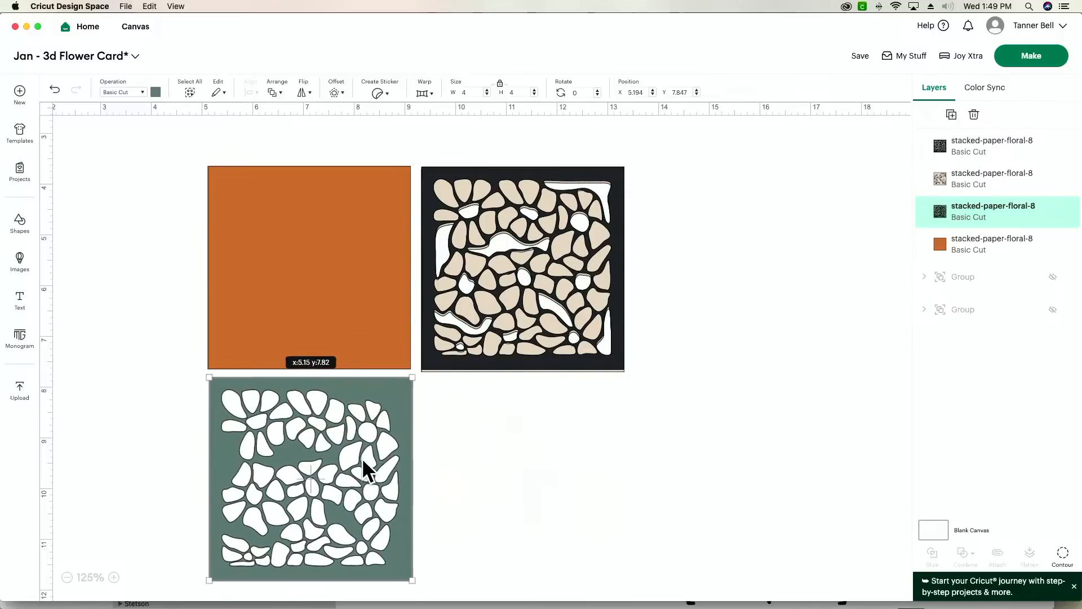
left_click_drag(459, 331, 457, 544)
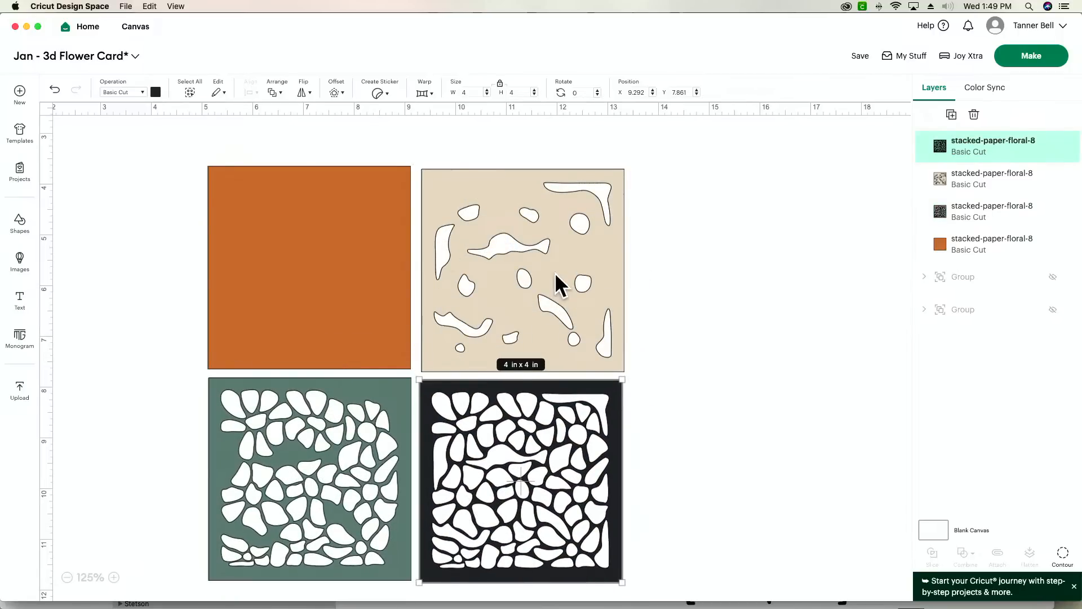
left_click_drag(541, 259, 758, 471)
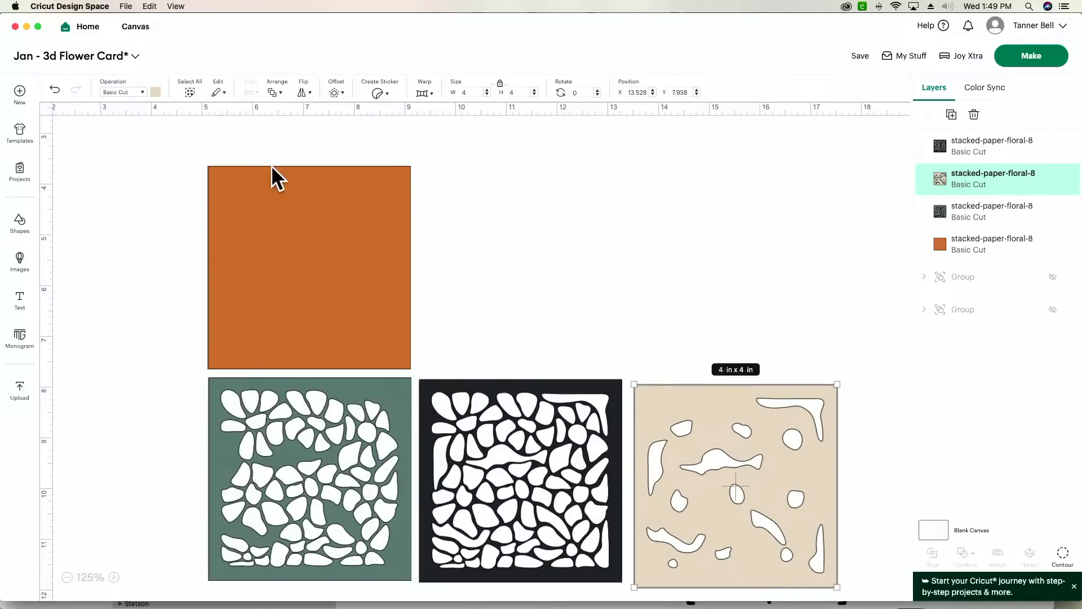
left_click_drag(284, 217, 491, 206)
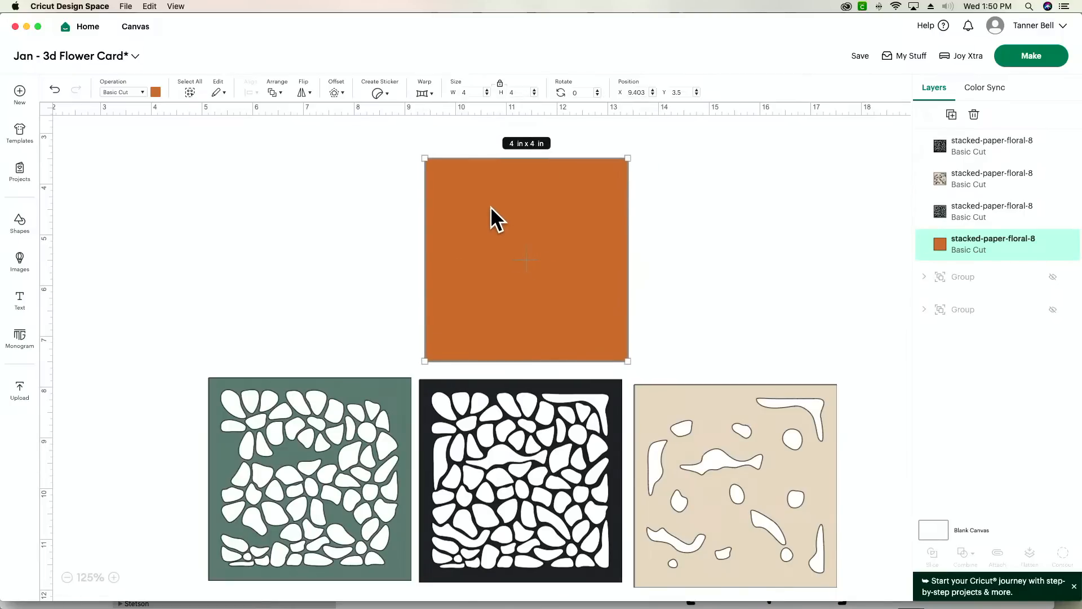
- Duplicate the orange square and place the copy edge to edge on the original's left side with a slight overlap
left_click(952, 114)
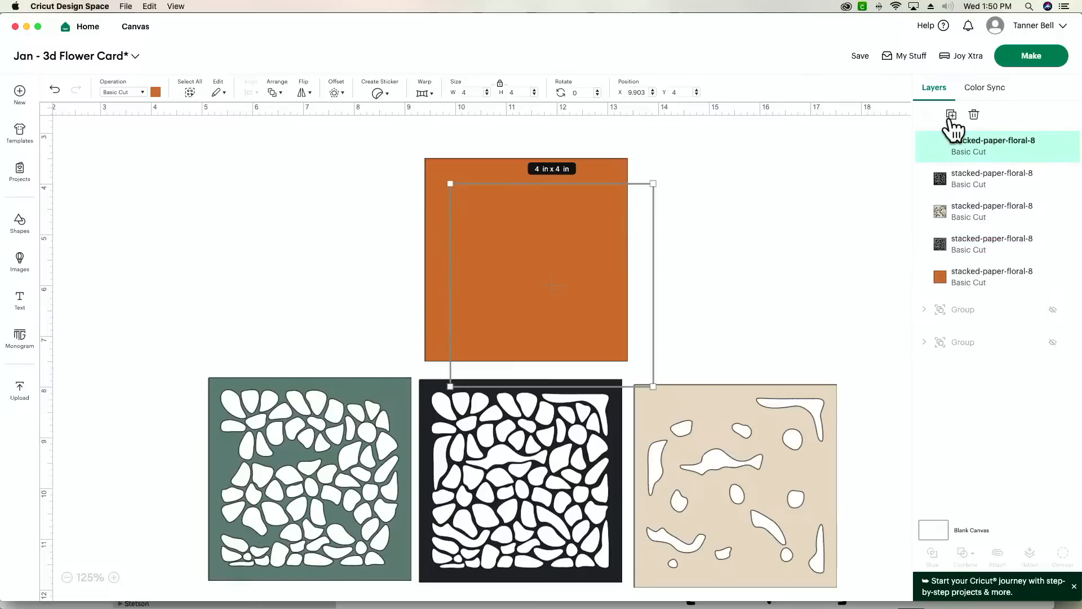
left_click_drag(510, 266, 282, 242)
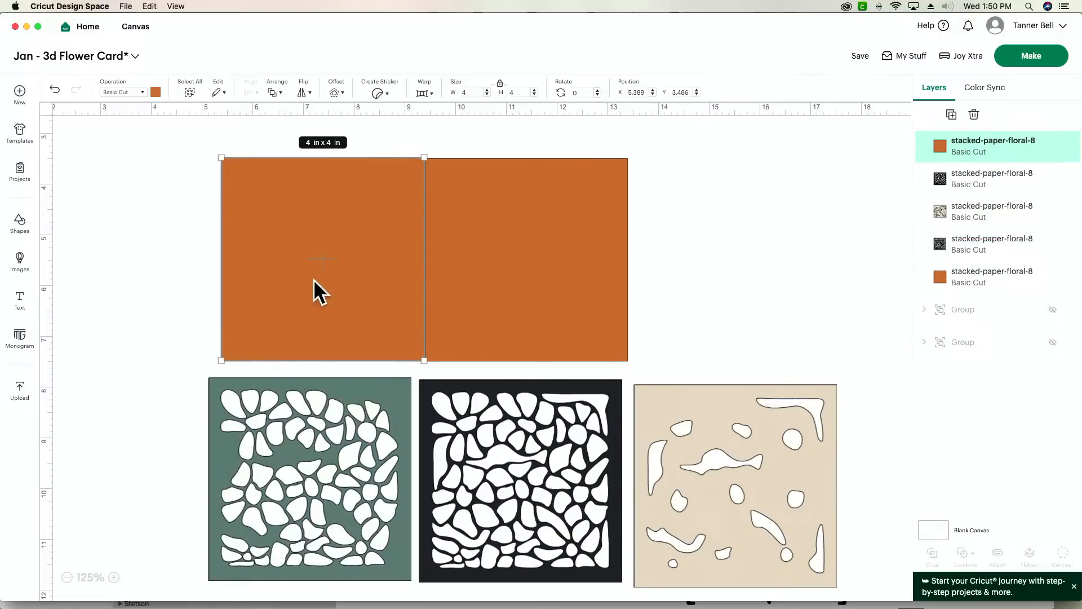
left_click(116, 577)
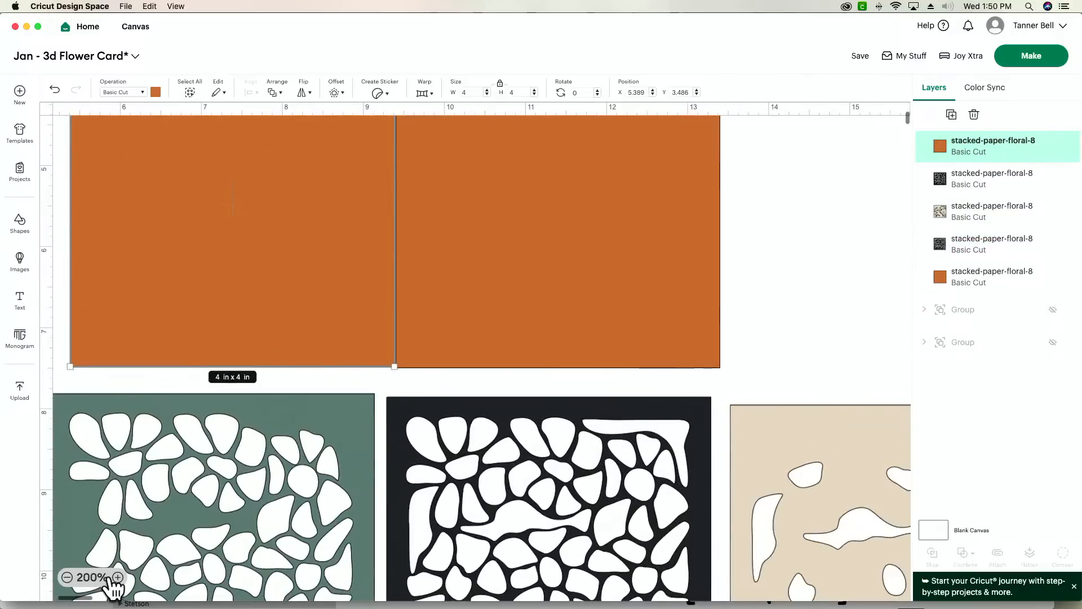
left_click(614, 224)
left_click_drag(615, 225, 618, 225)
- Align the two orange squares with each other using Center Vertically
left_click_drag(787, 247, 193, 246)
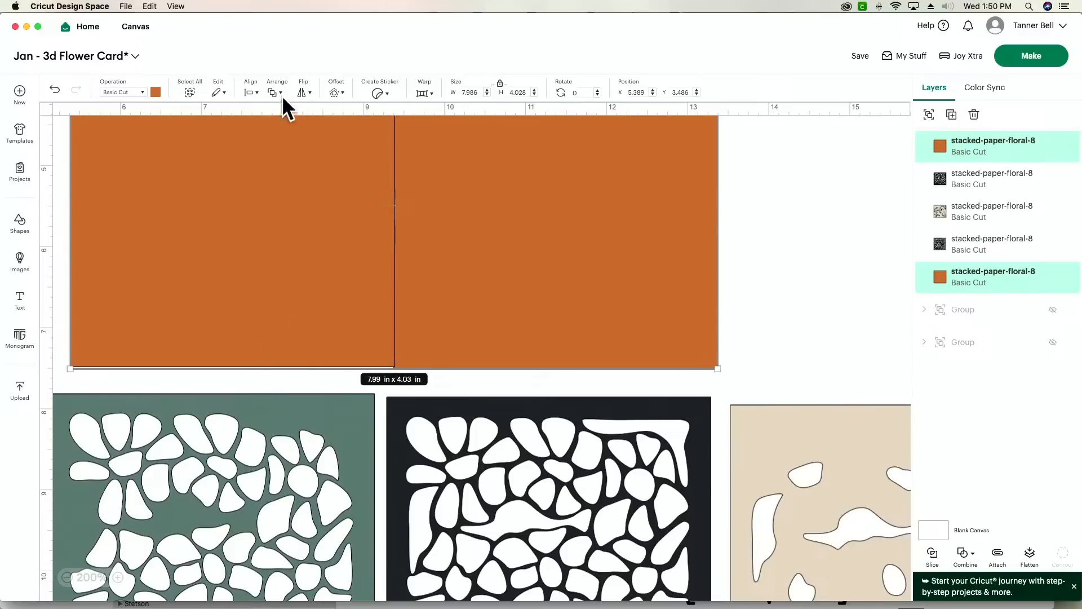
left_click(252, 92)
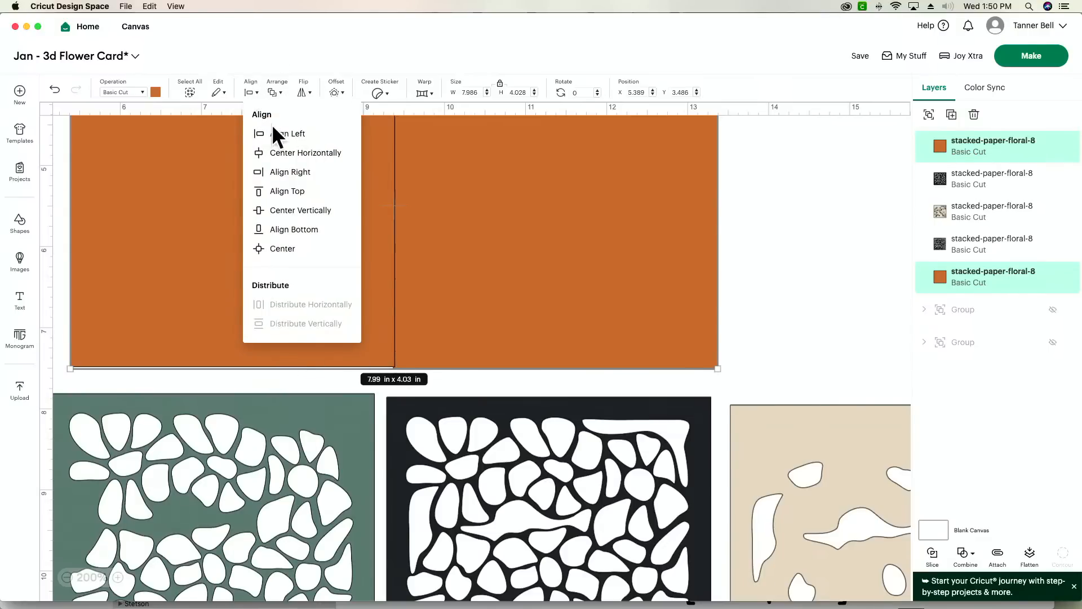
left_click(274, 209)
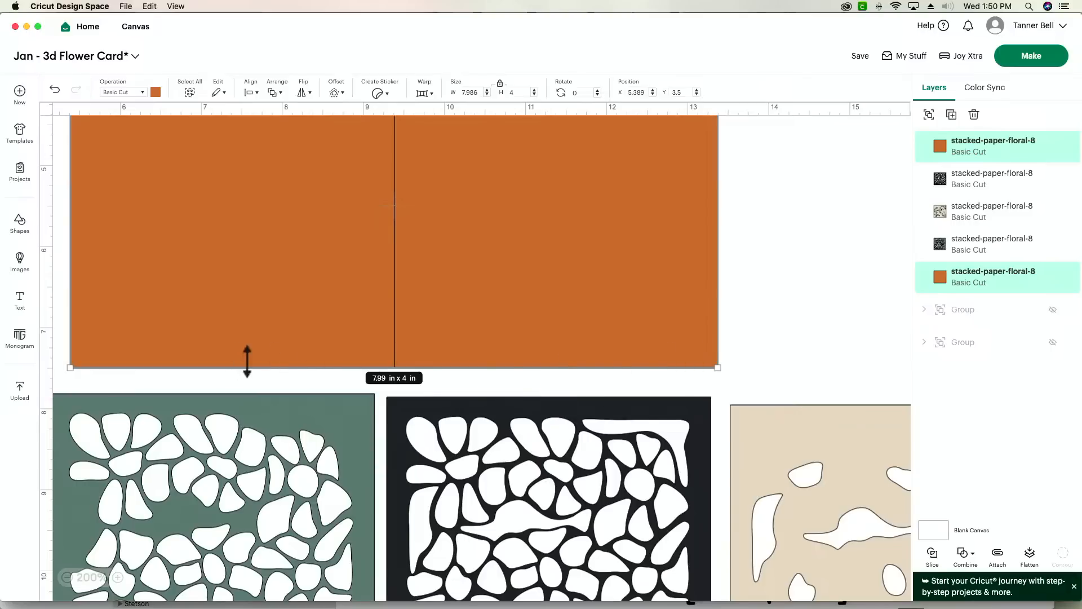
- Unite the two orange squares into one rectangular card base and shift it slightly up and to the right
scroll(547, 354, "up", 5)
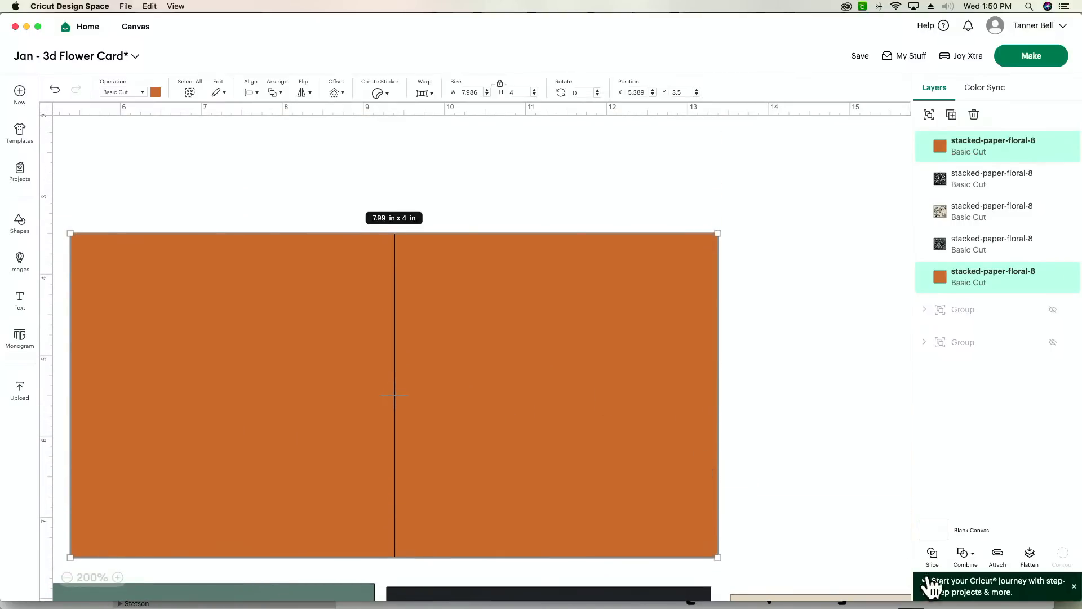
left_click(964, 558)
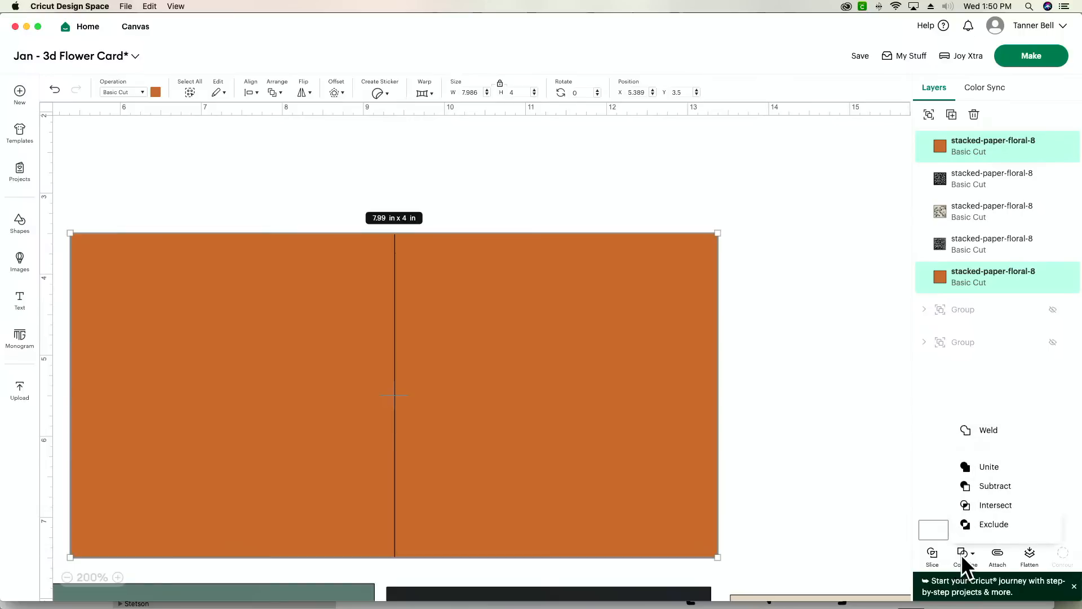
left_click(1008, 468)
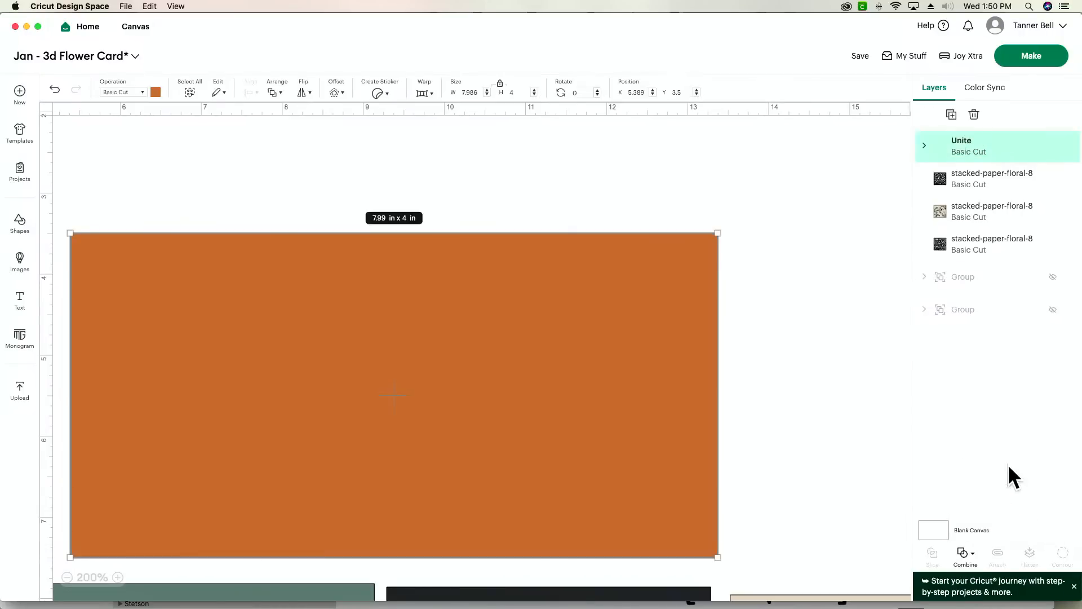
left_click_drag(604, 443, 678, 424)
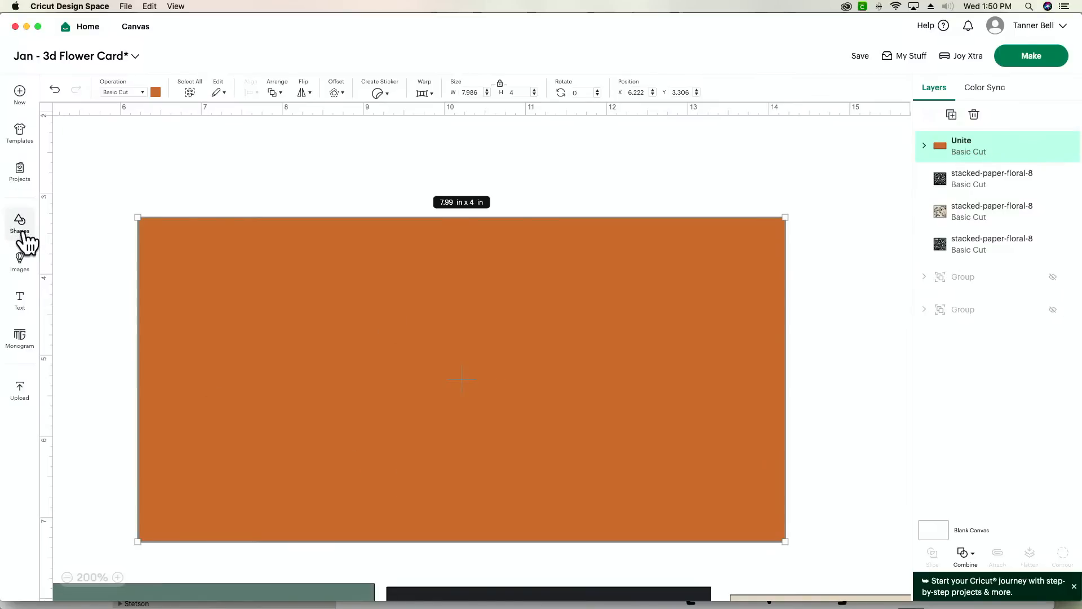
- Add a line shape starting at the orange rectangle's upper edge near its middle and set its height to 4 in
left_click(22, 232)
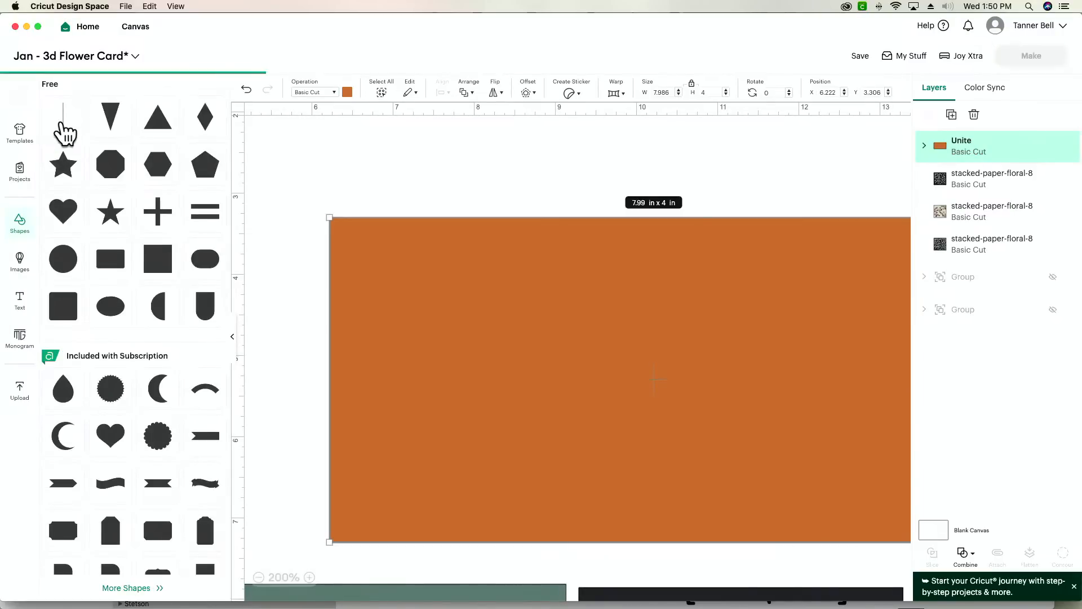
left_click(65, 133)
left_click_drag(276, 280, 715, 423)
scroll(688, 406, "right", 5)
scroll(654, 403, "left", 4)
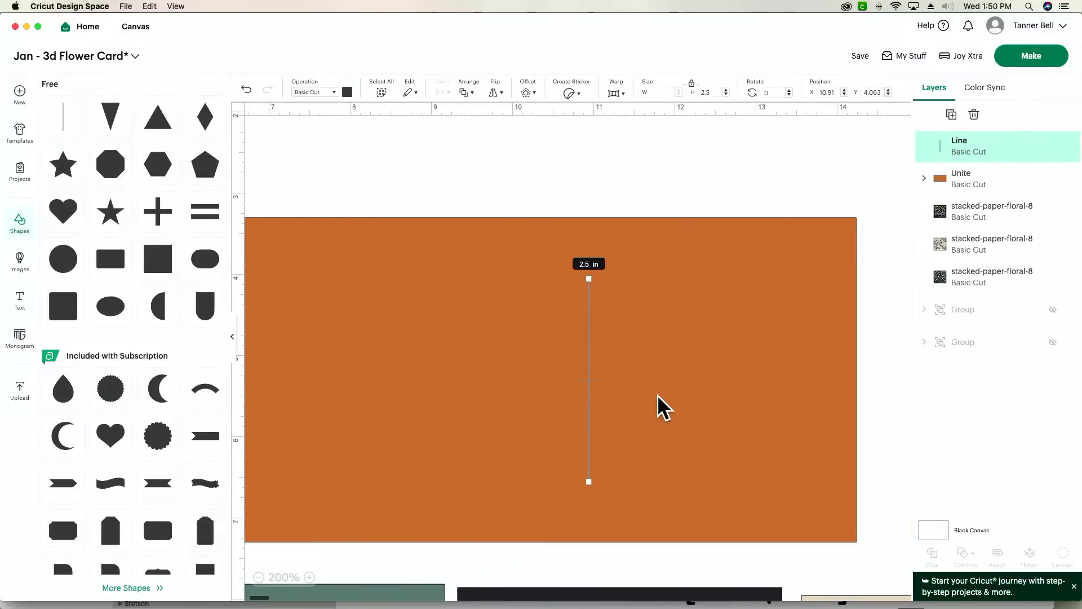
left_click_drag(652, 402, 628, 346)
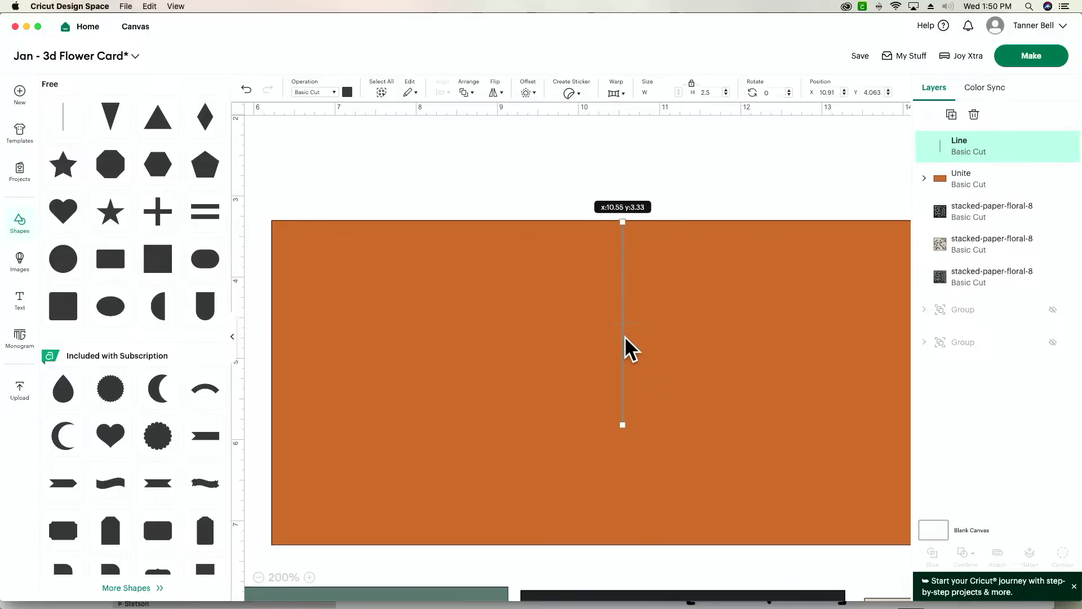
double_click(705, 92)
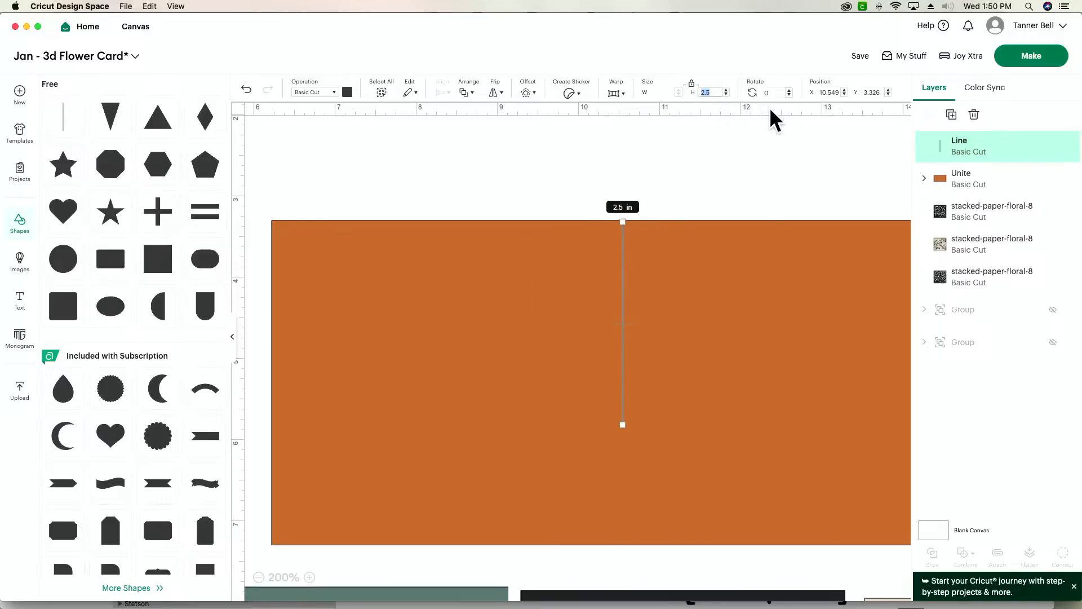
type("4")
key("Tab")
- Center the line on the orange rectangle both horizontally and vertically
left_click_drag(743, 145, 511, 470)
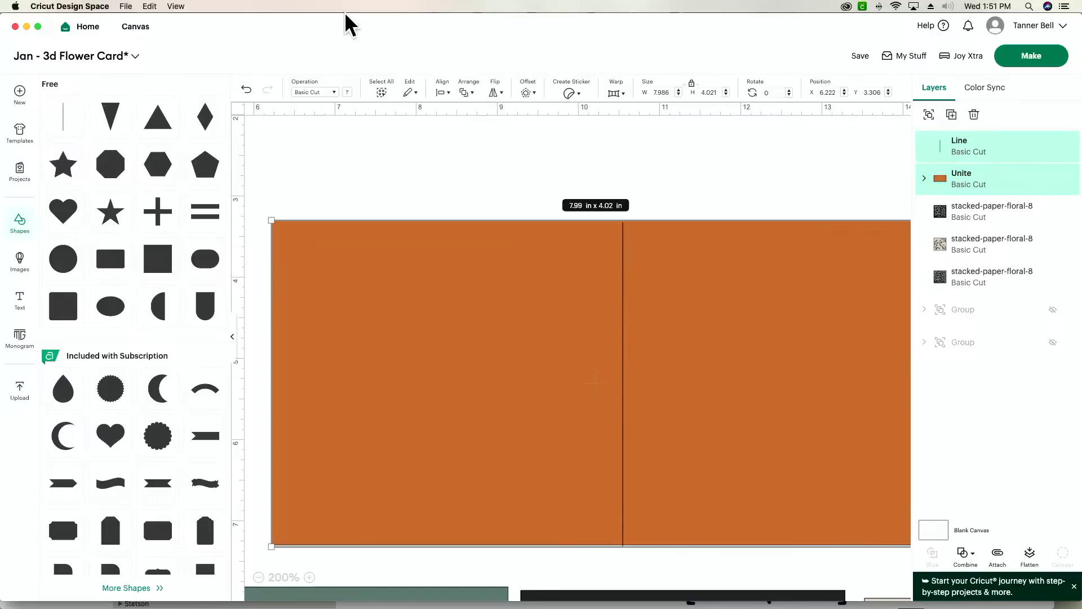
left_click(443, 93)
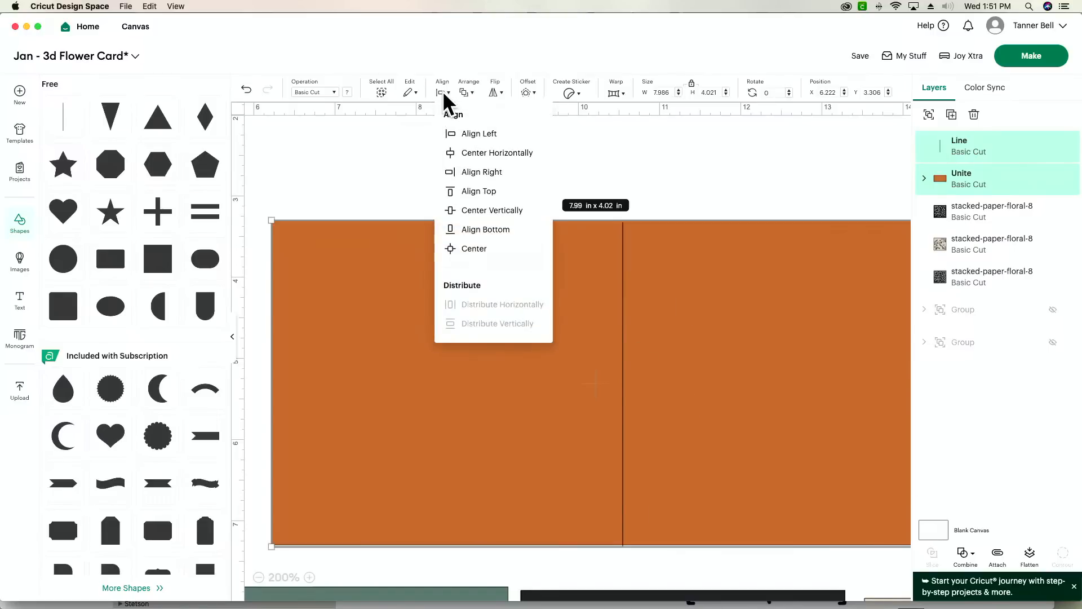
left_click(461, 252)
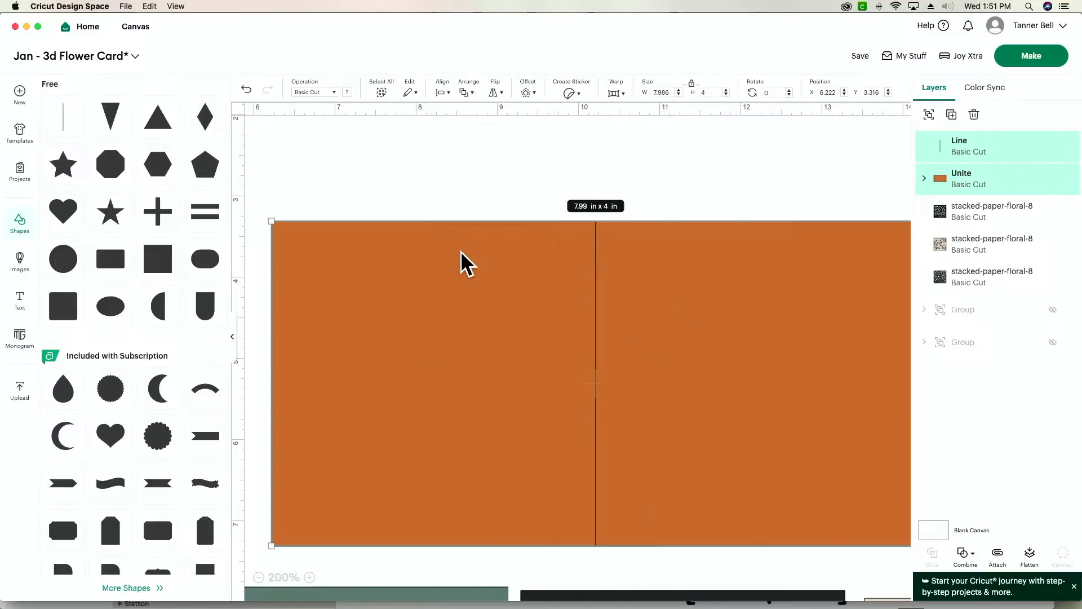
scroll(767, 195, "right", 1)
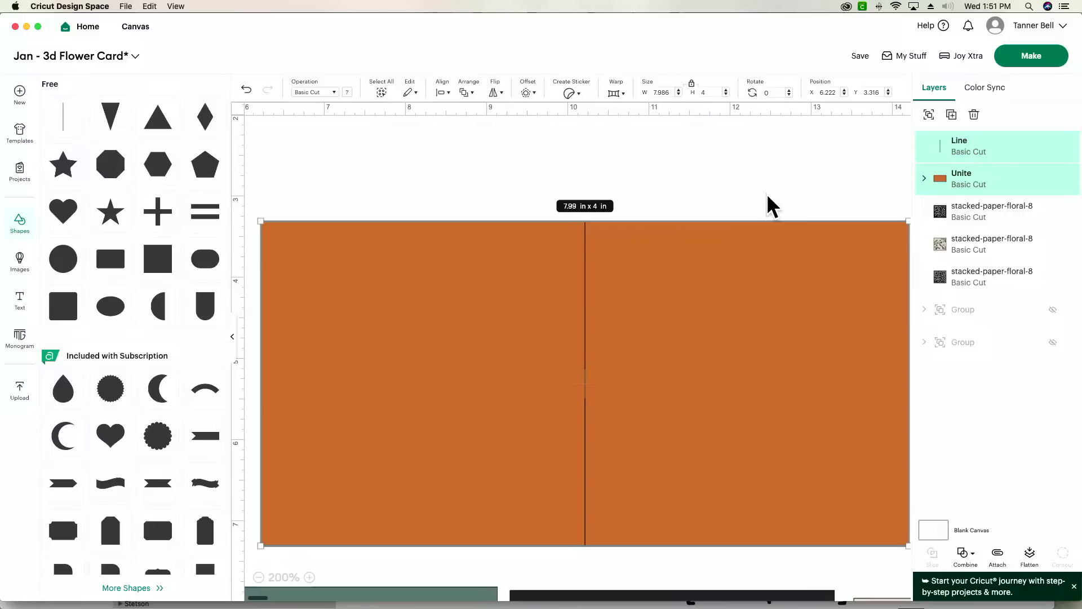
left_click(766, 170)
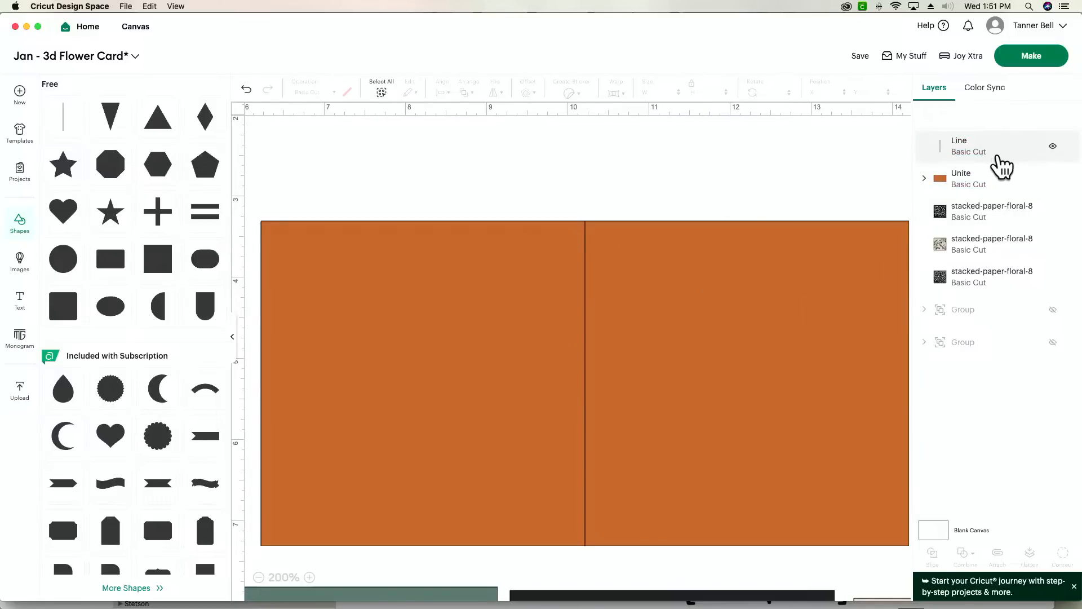
left_click(1002, 166)
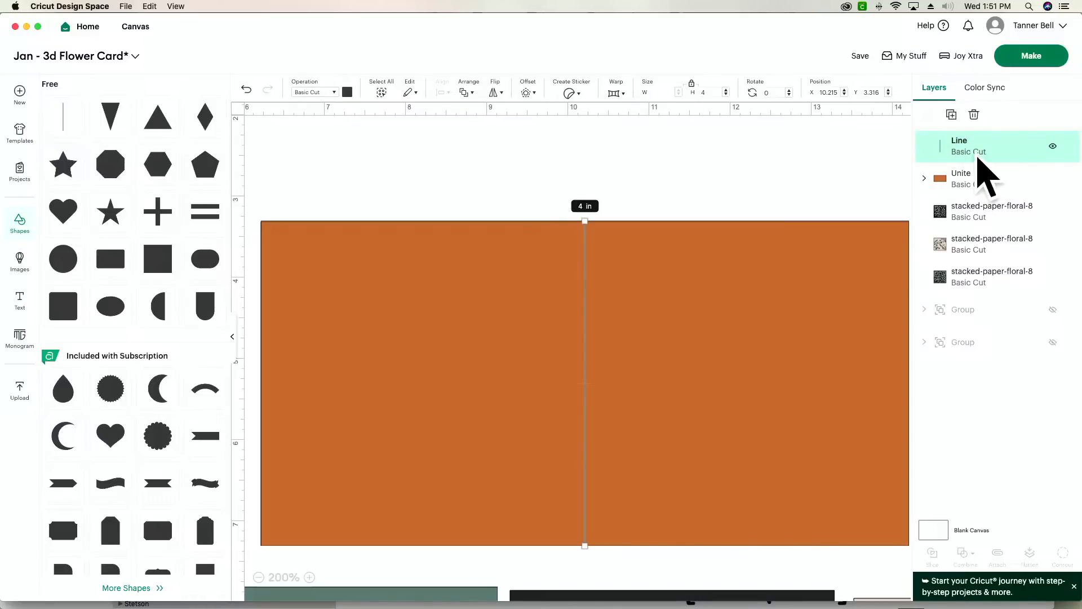
left_click(310, 93)
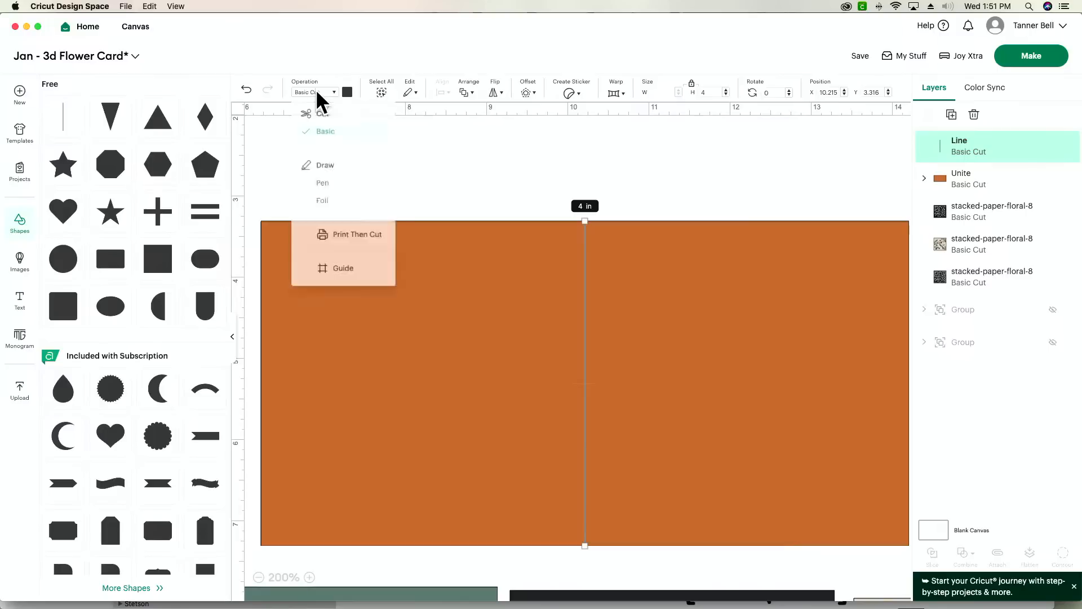
left_click(444, 173)
left_click(447, 171)
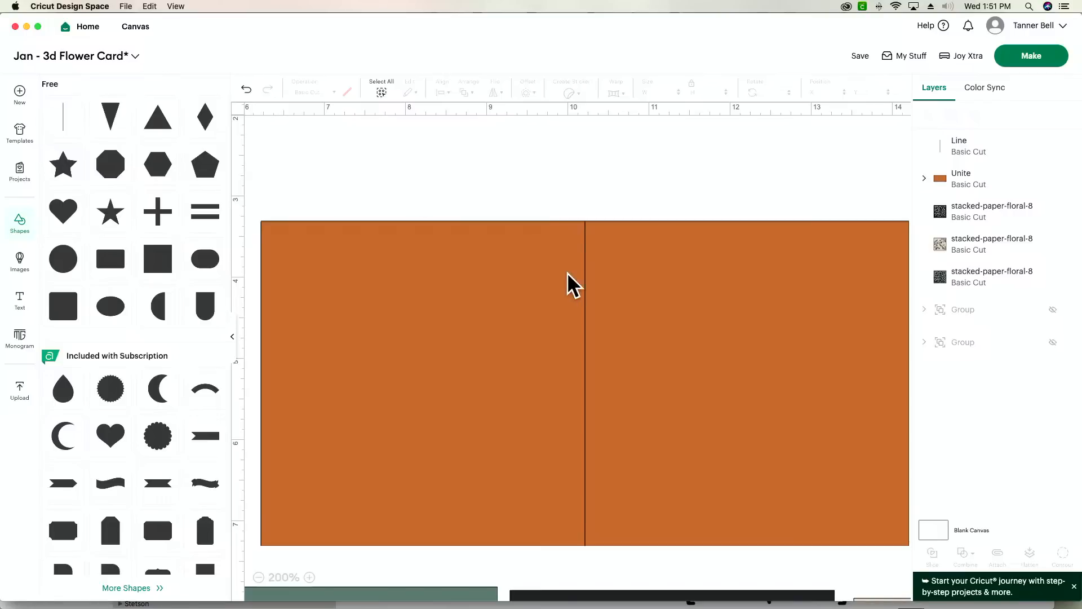
- Change the fold line's operation to Draw with Pen and attach it to the orange rectangle
left_click(585, 277)
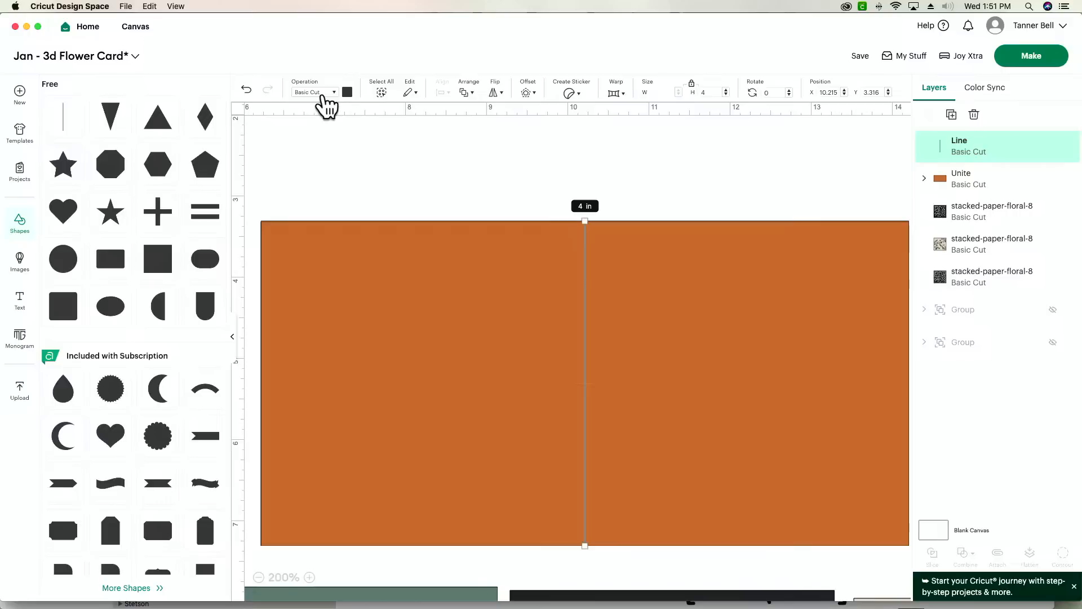
left_click(323, 95)
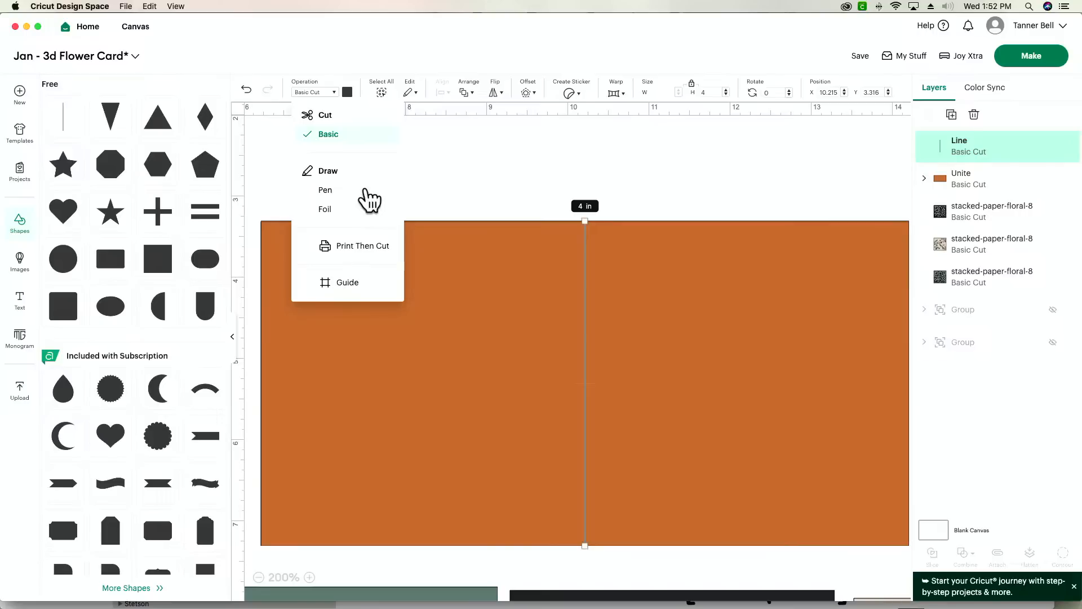
left_click(365, 190)
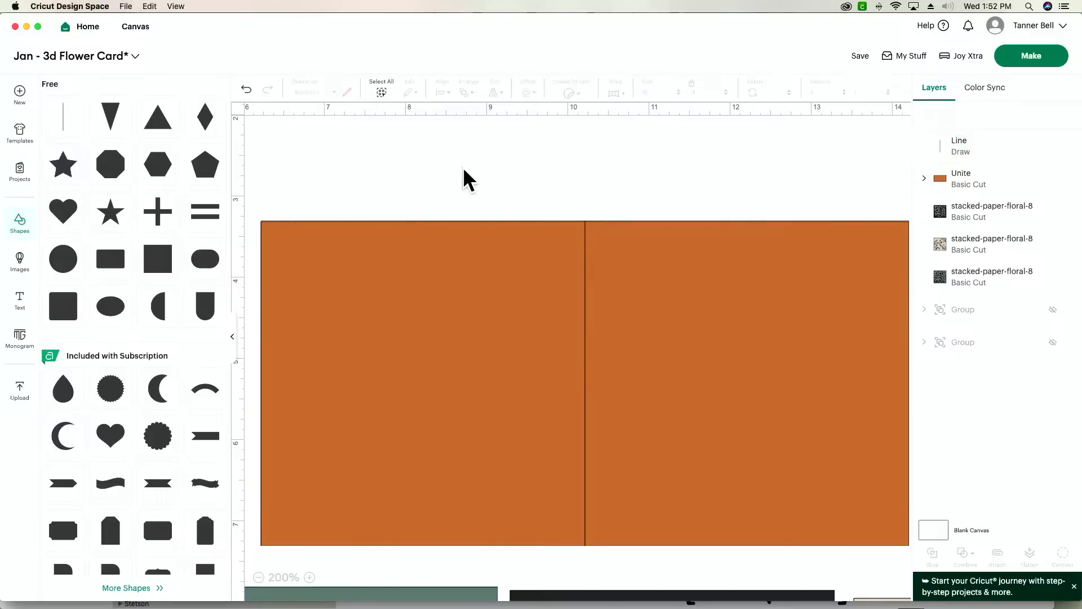
left_click_drag(462, 167, 778, 354)
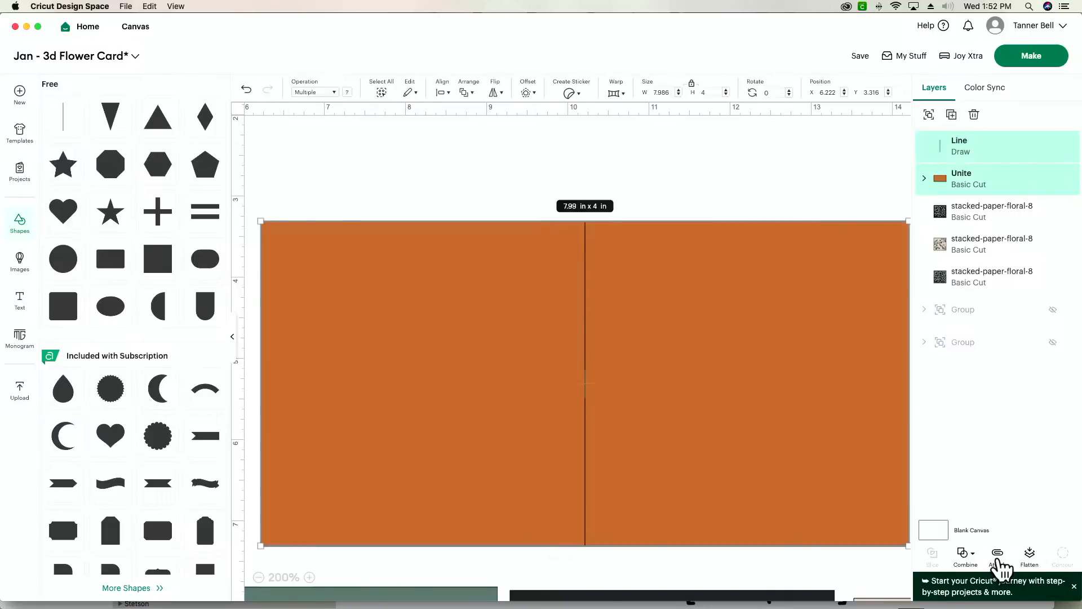
left_click(999, 557)
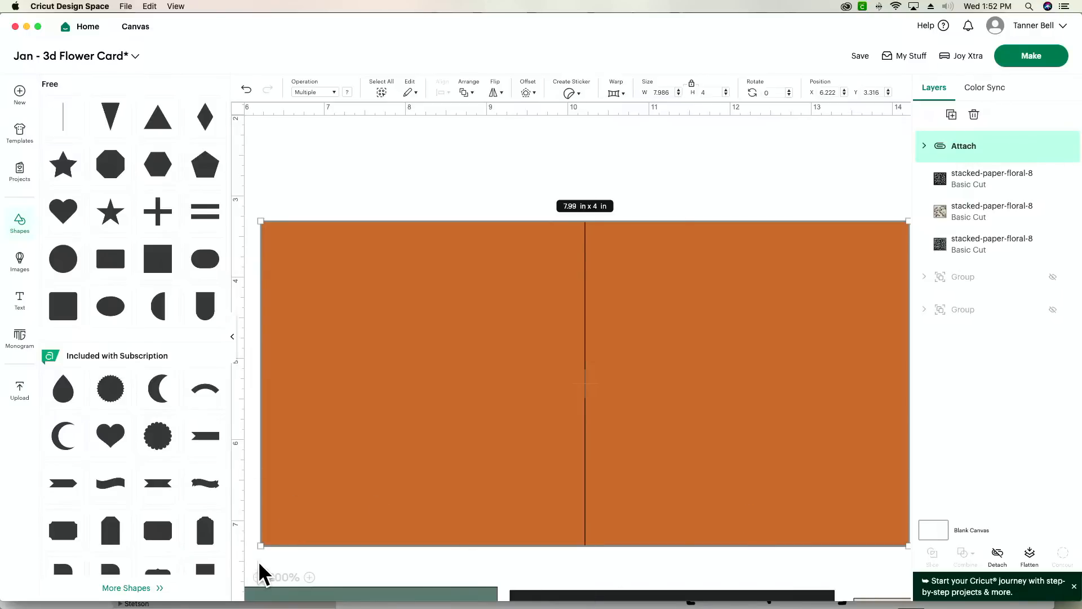
left_click(259, 578)
left_click(258, 577)
left_click(259, 577)
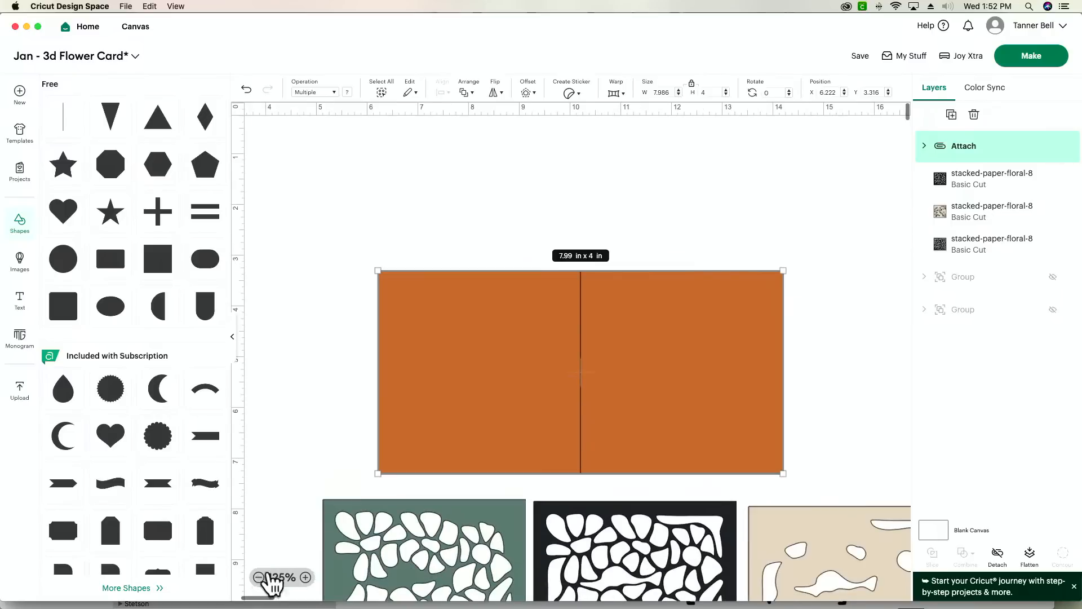
scroll(738, 377, "down", 3)
scroll(728, 377, "right", 2)
scroll(728, 378, "up", 2)
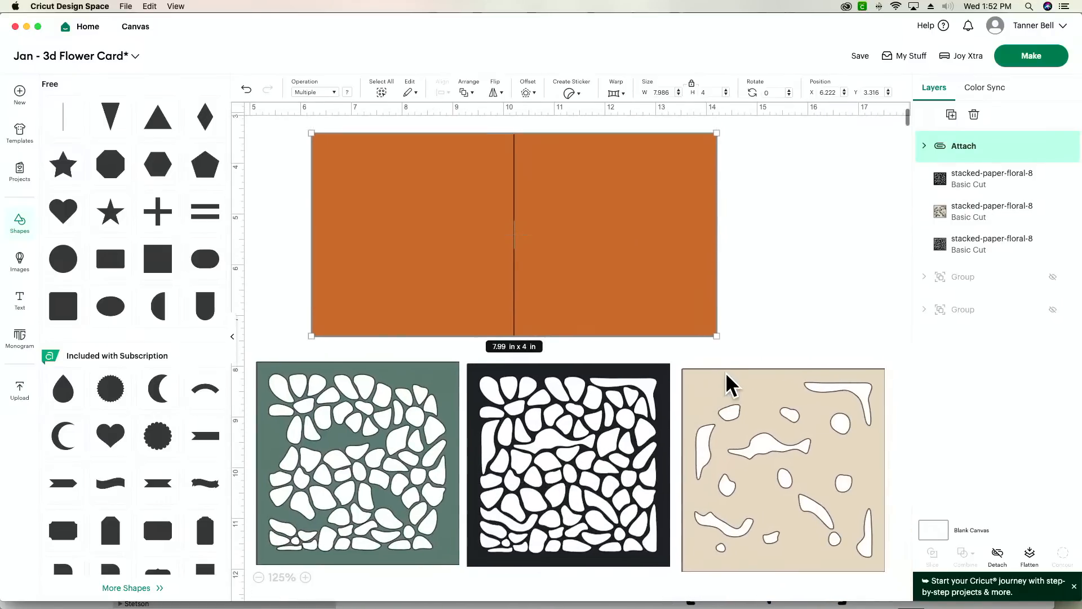
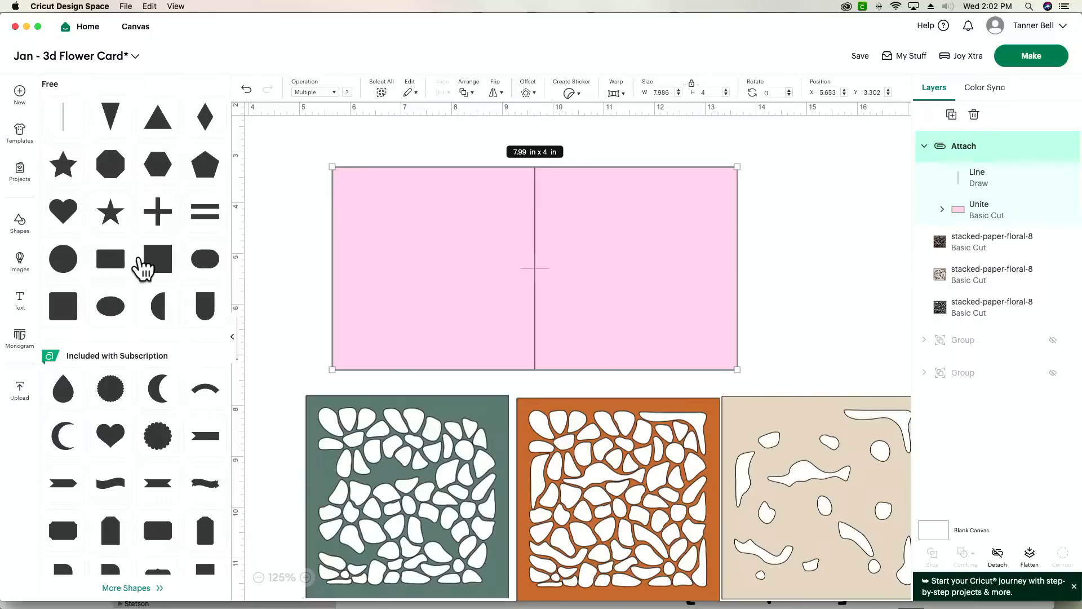
- Add a square, size it to 3.5 in by 3.5 in, and place it on the right half of the pink card base
left_click(157, 268)
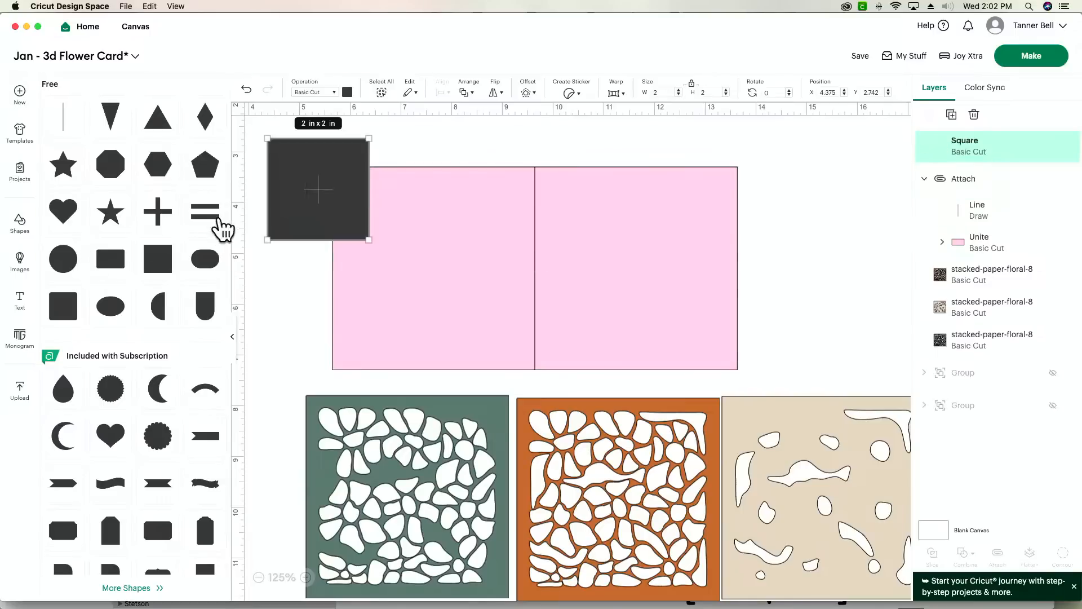
left_click_drag(324, 200, 587, 244)
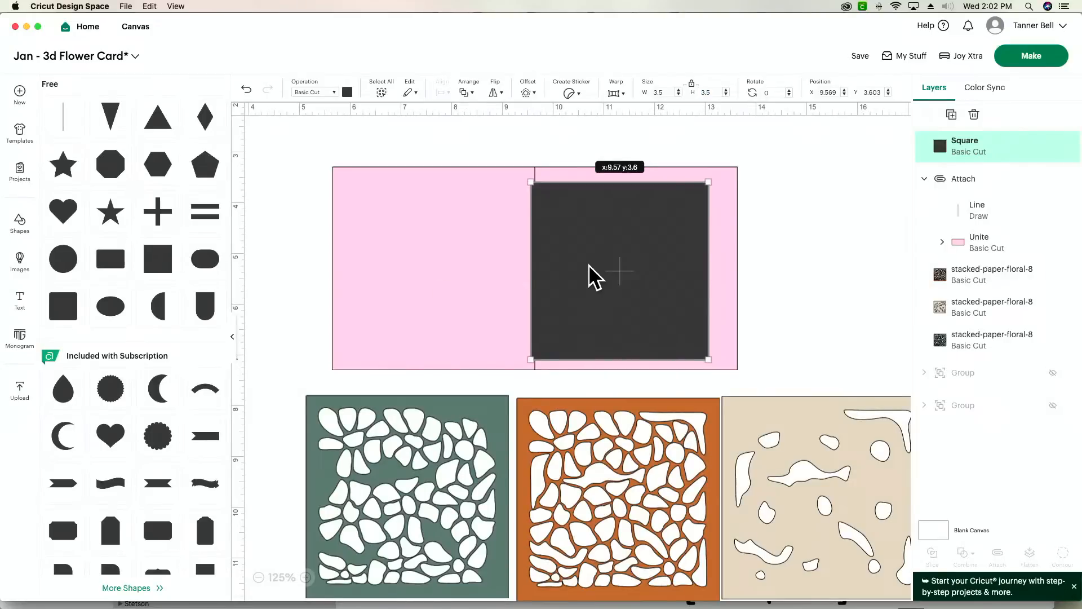
left_click_drag(589, 264, 603, 264)
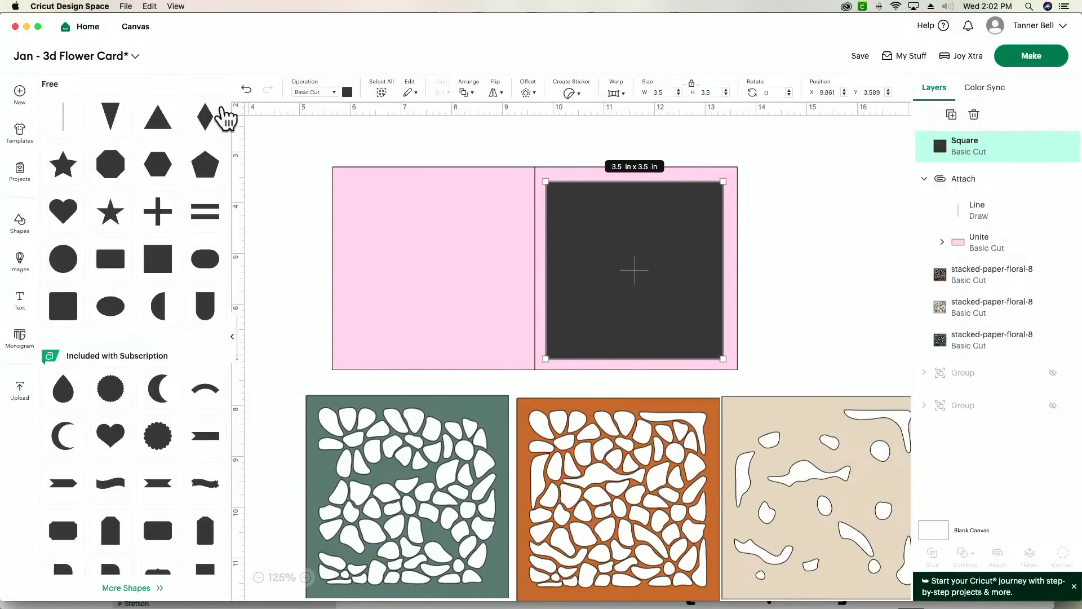
- Recolor the 3.5 in square to the project's beige and nudge it slightly to center it on the card's right half
left_click(347, 92)
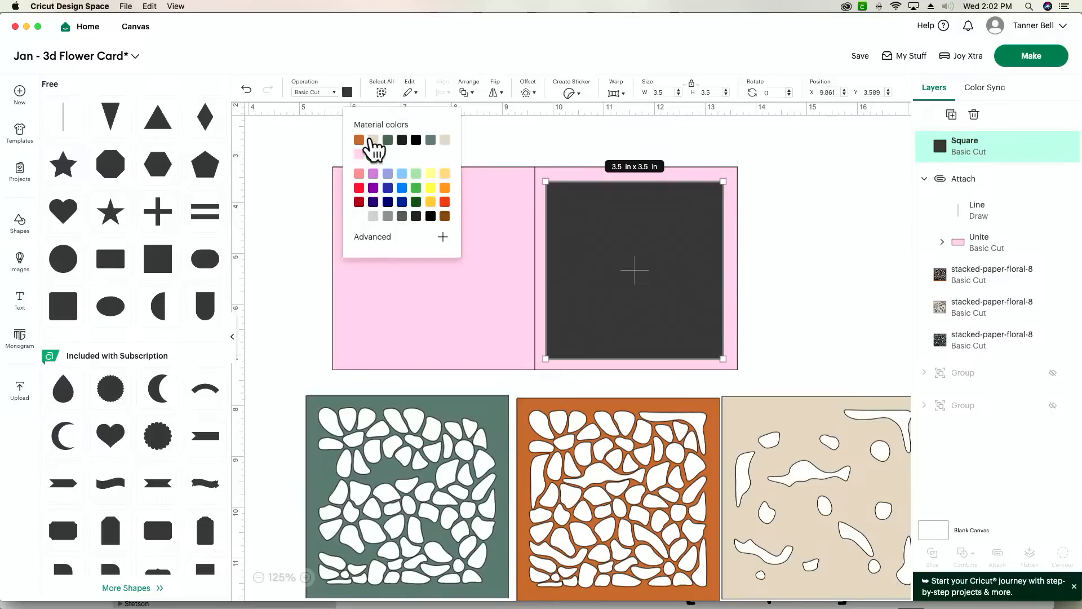
left_click(373, 140)
left_click_drag(636, 287, 637, 288)
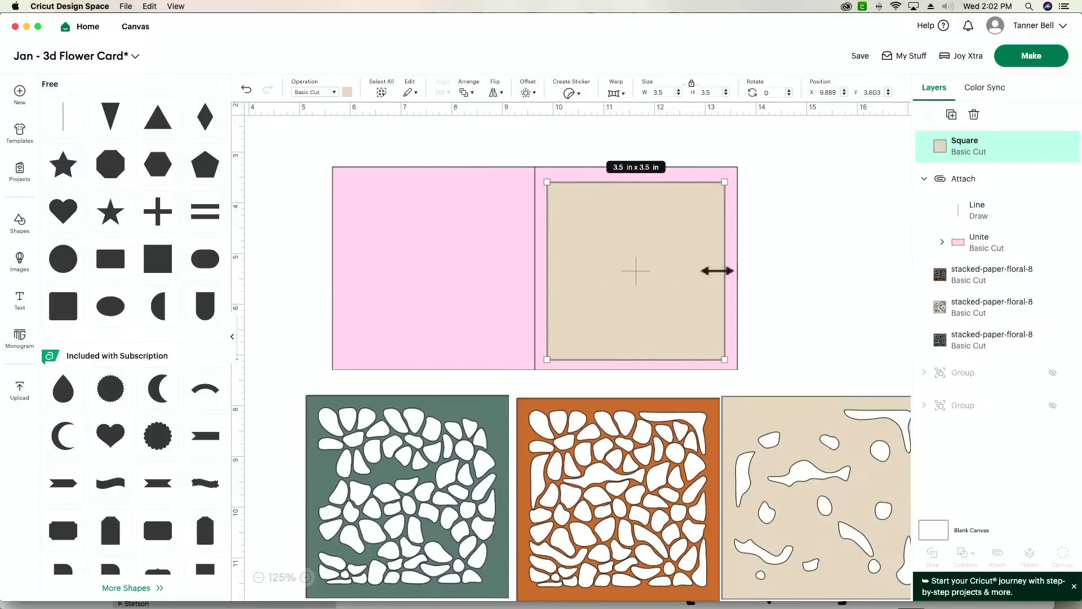
left_click(779, 283)
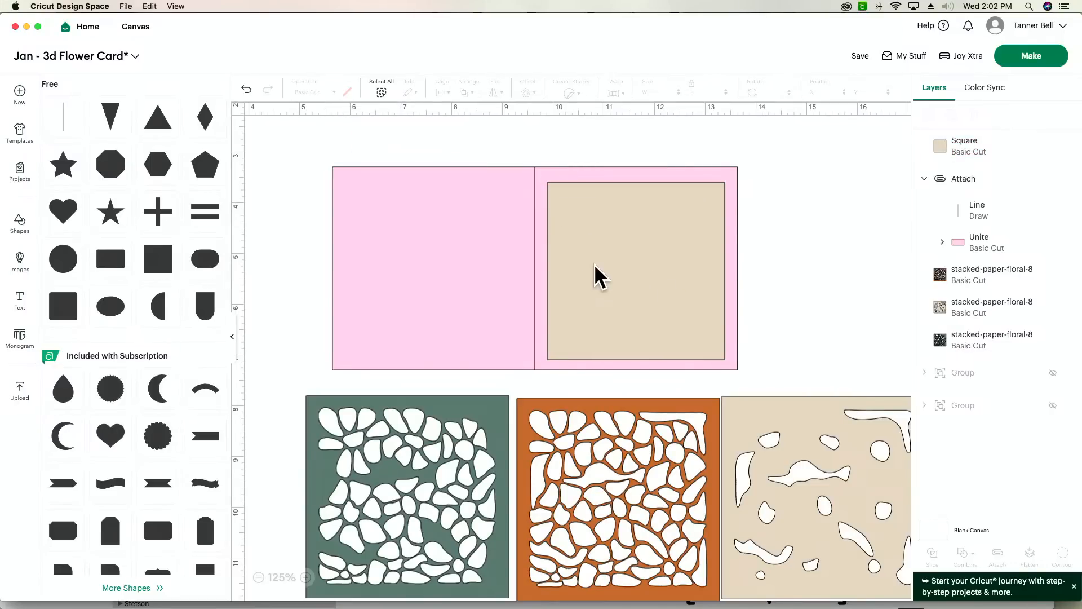
- Add a text object reading "Happy Birthday" with each word on its own line
left_click(20, 304)
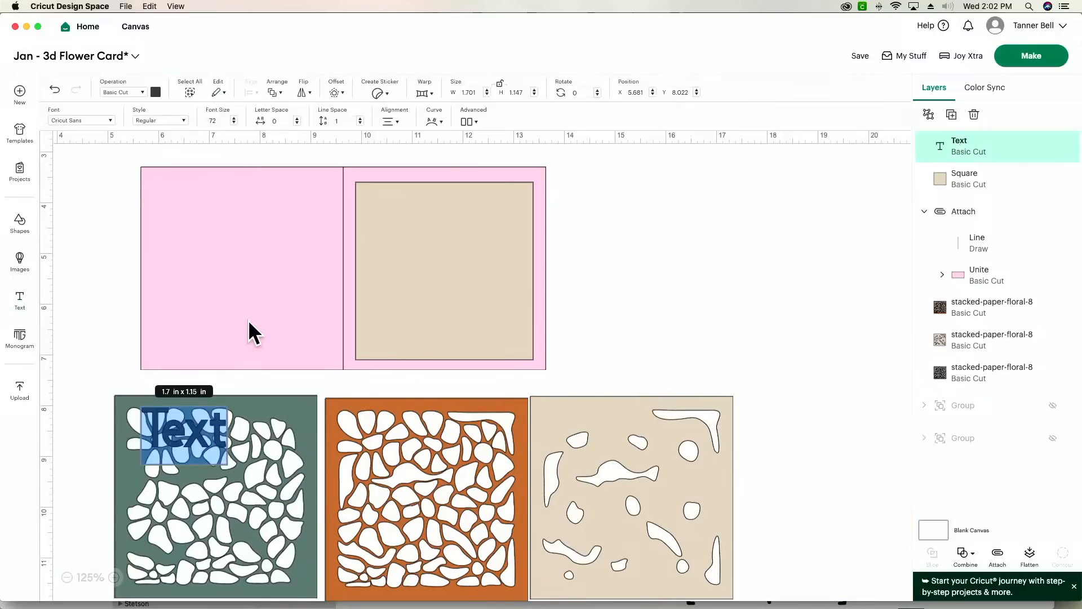
type("Hap")
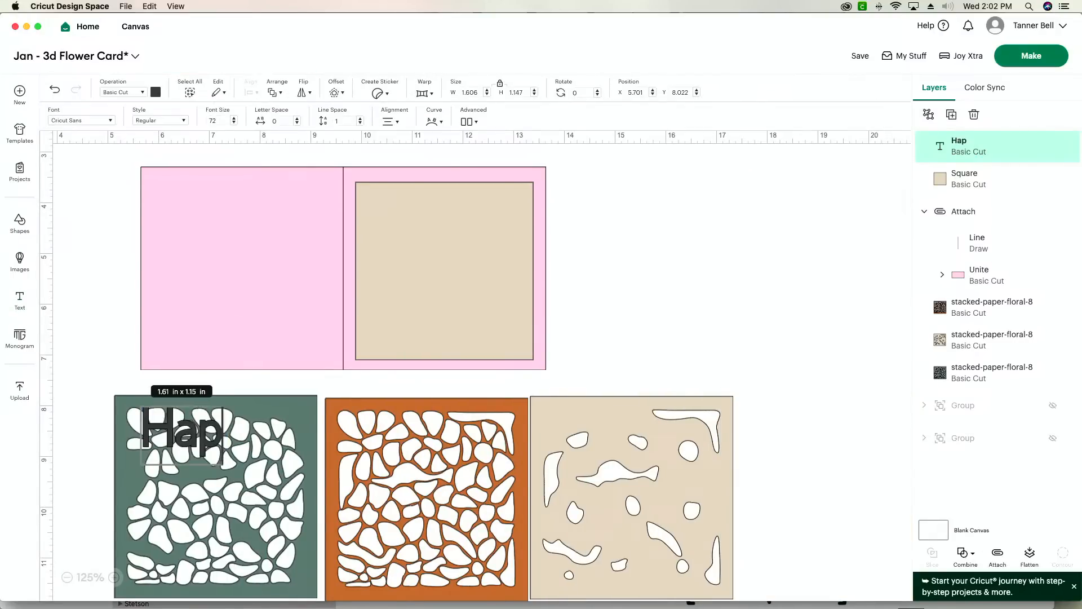
type("py")
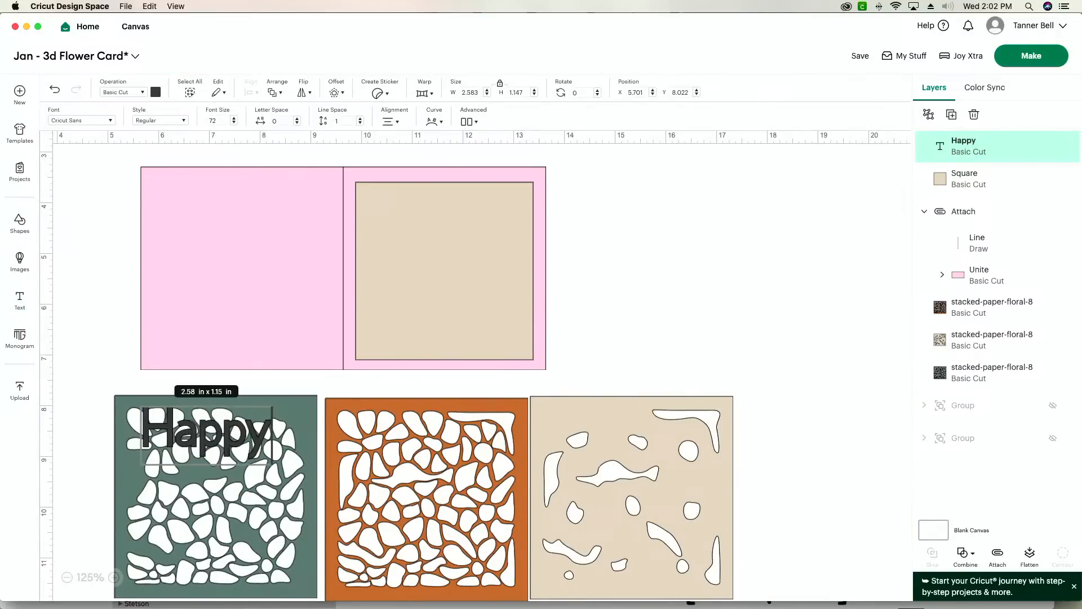
key("Return")
type("Bir")
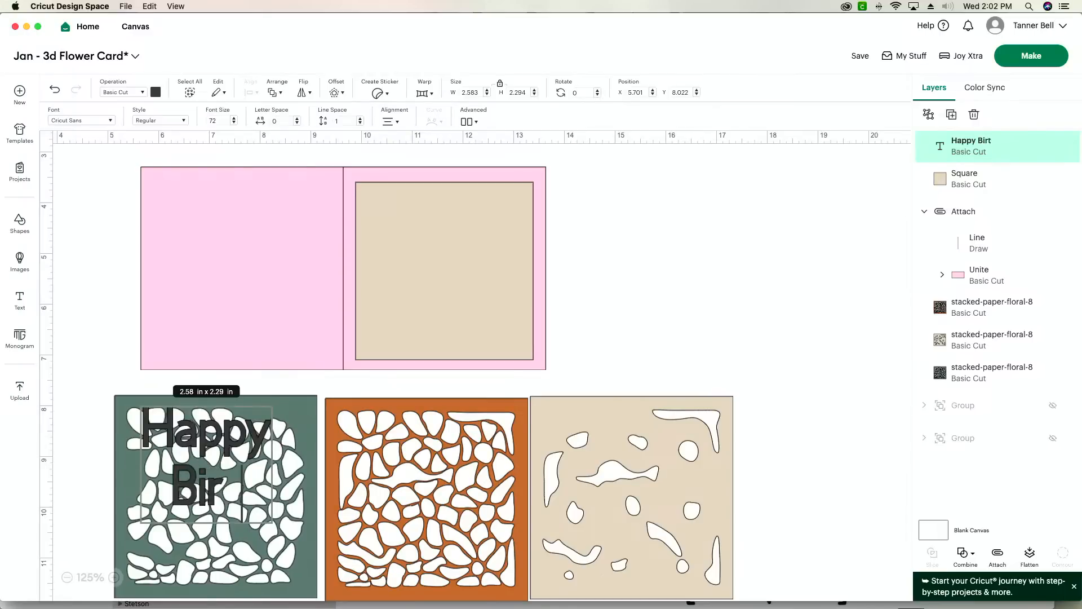
type("thday")
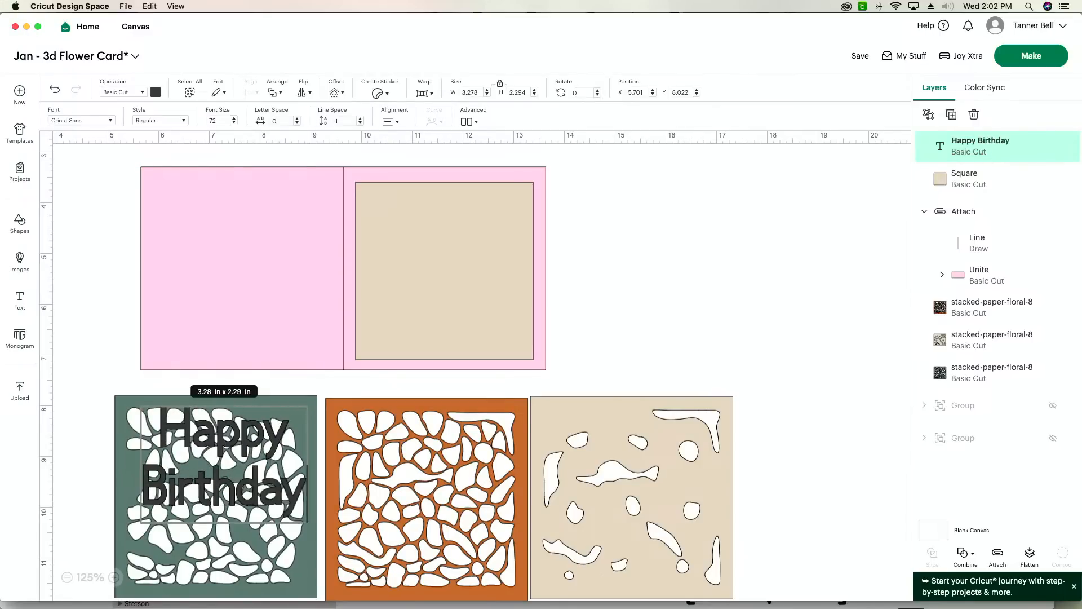
type("!")
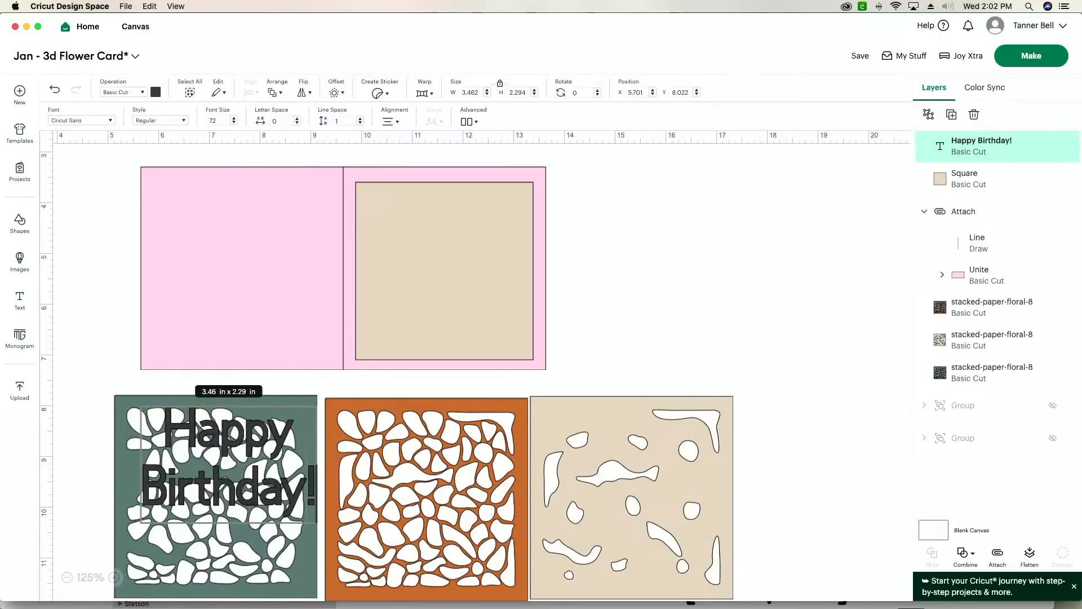
key("Return")
key("Return")
key("BackSpace")
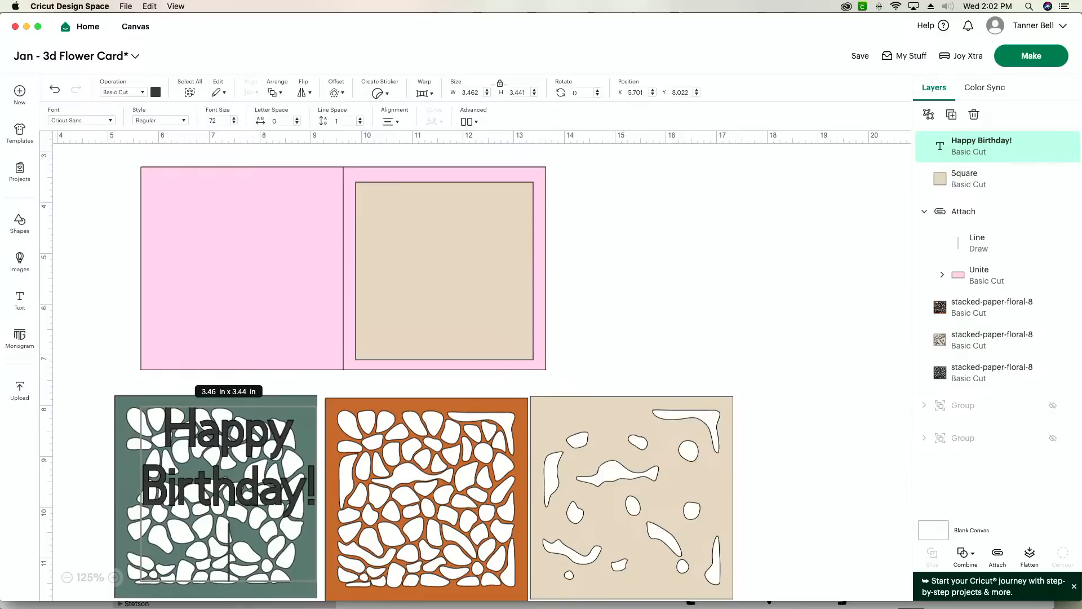
key("BackSpace")
key("BackSpace")
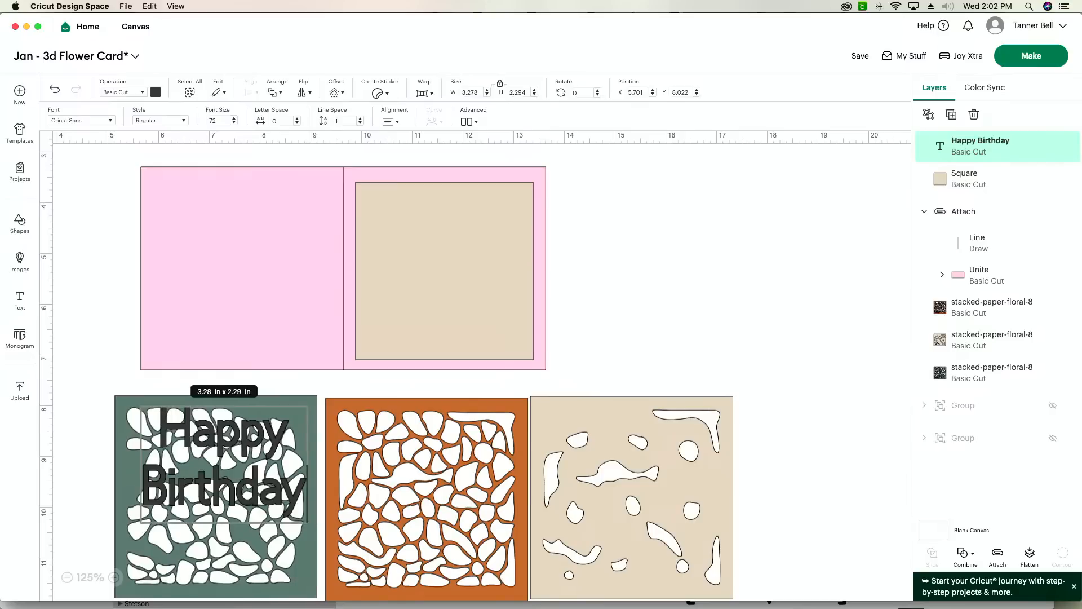
- Add a third line reading "Ma!" to the birthday text
key("Return")
type("M")
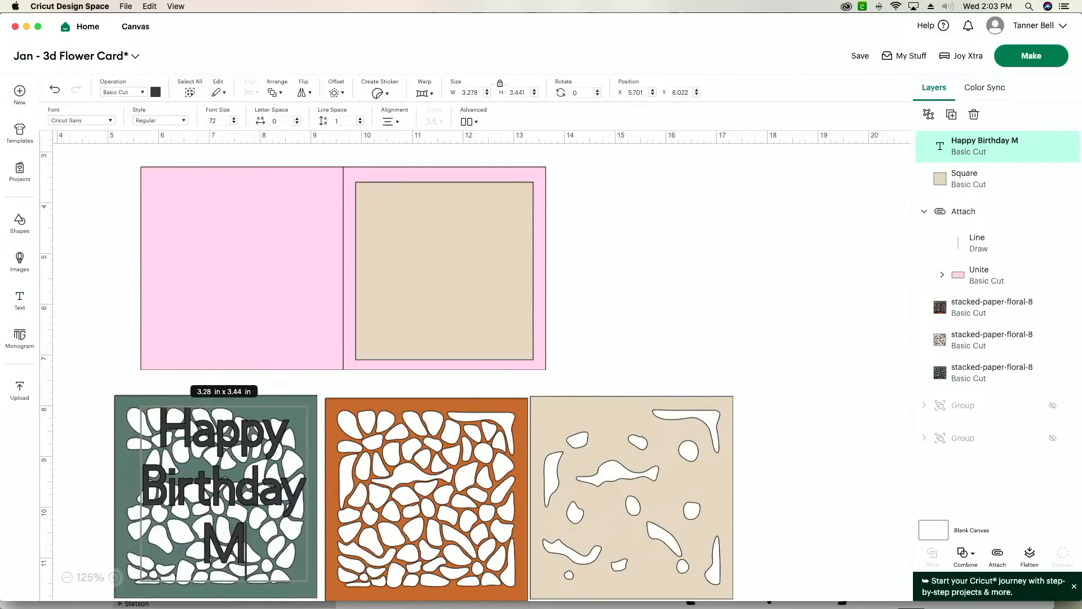
type("a")
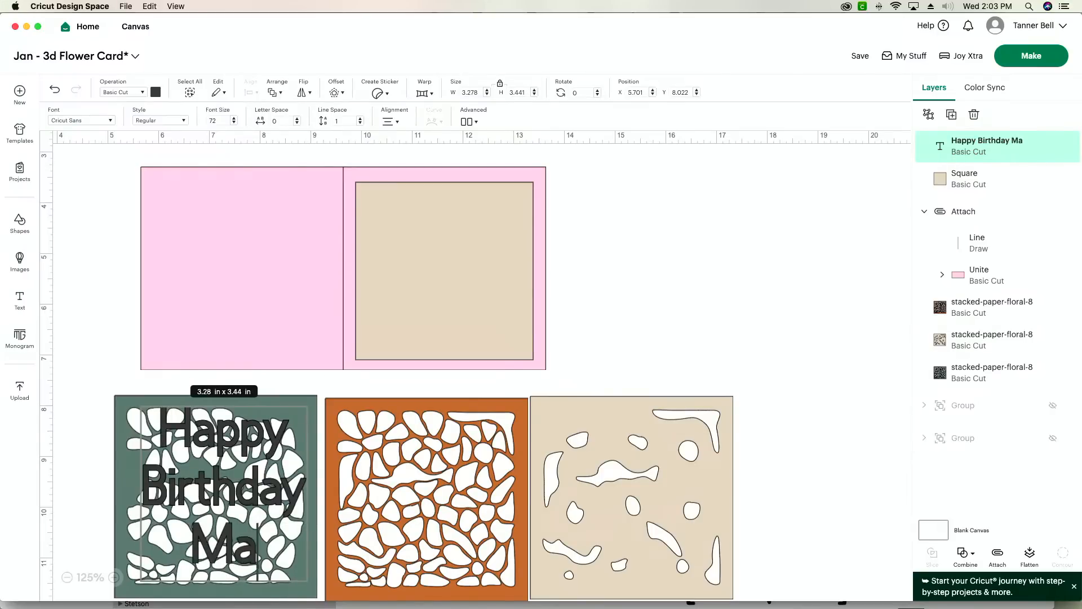
type("!")
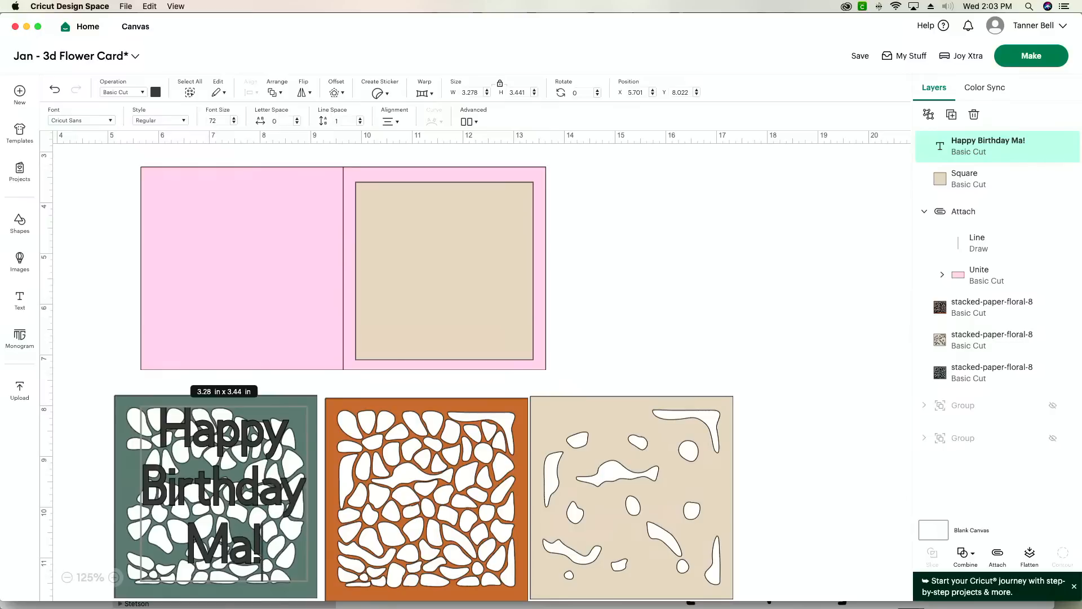
- Move the birthday text onto the beige square and scale it down to fit the square's upper part
left_click(700, 285)
left_click_drag(221, 533, 427, 319)
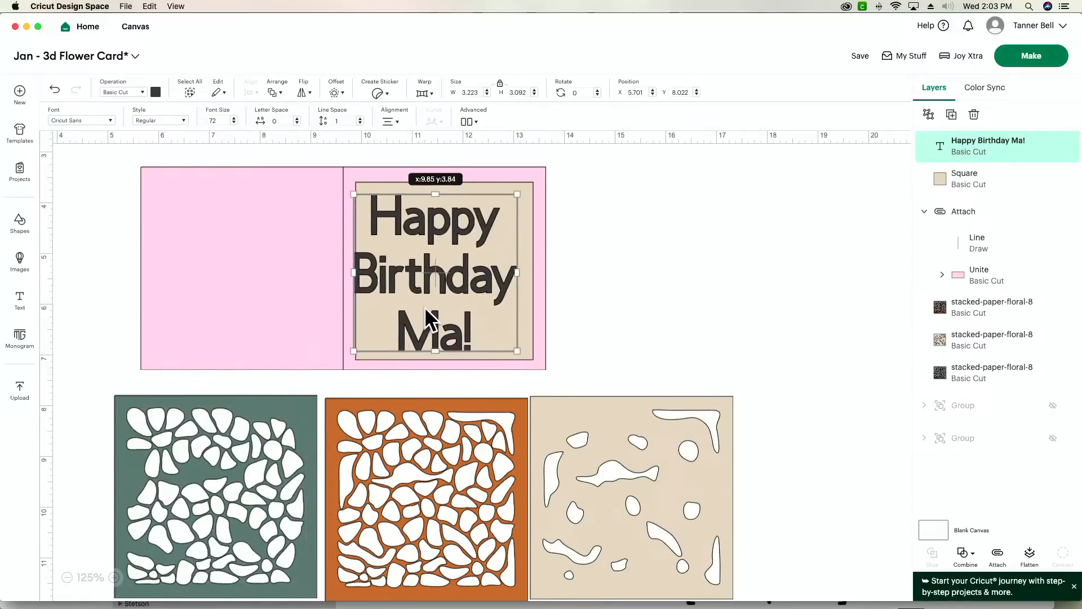
left_click_drag(517, 351, 474, 259)
- Add a second text object reading "Love you!" with the four senders' first names on the line below, the last preceded by "&"
left_click(20, 300)
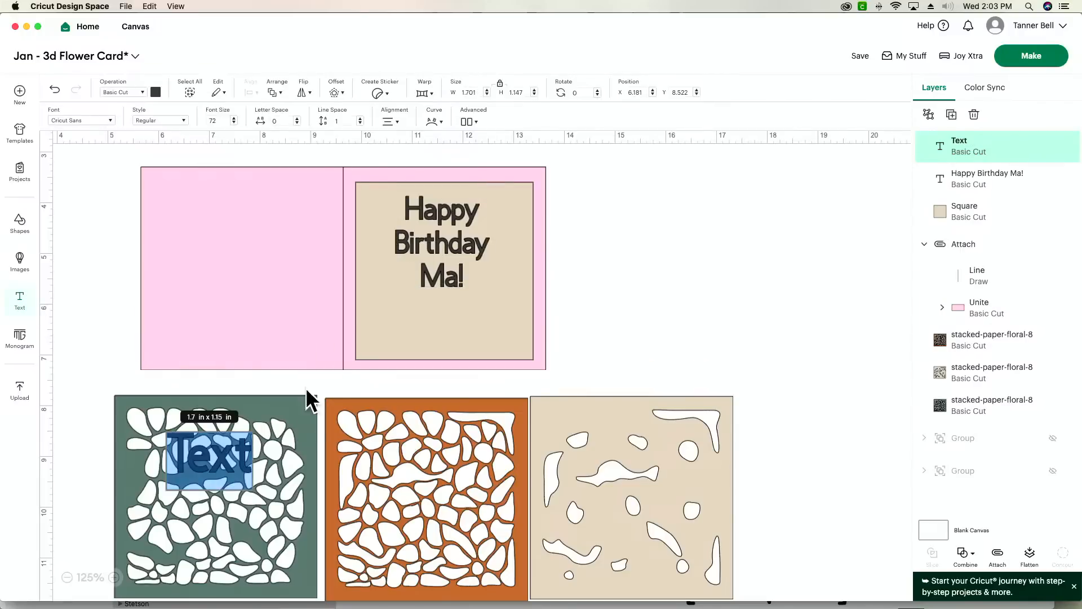
type("Love you")
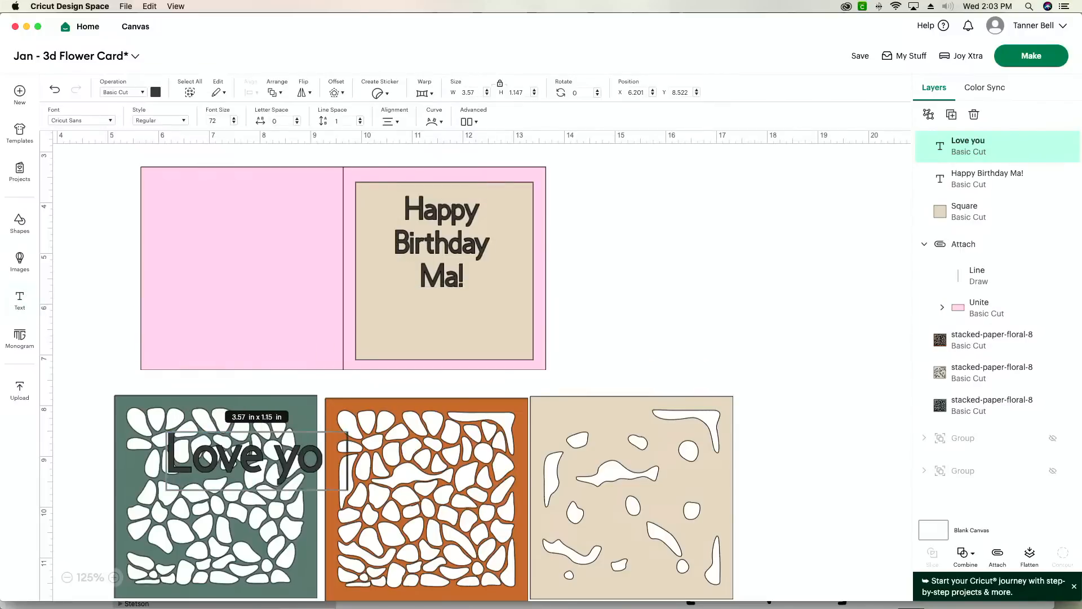
type("!")
key("Return")
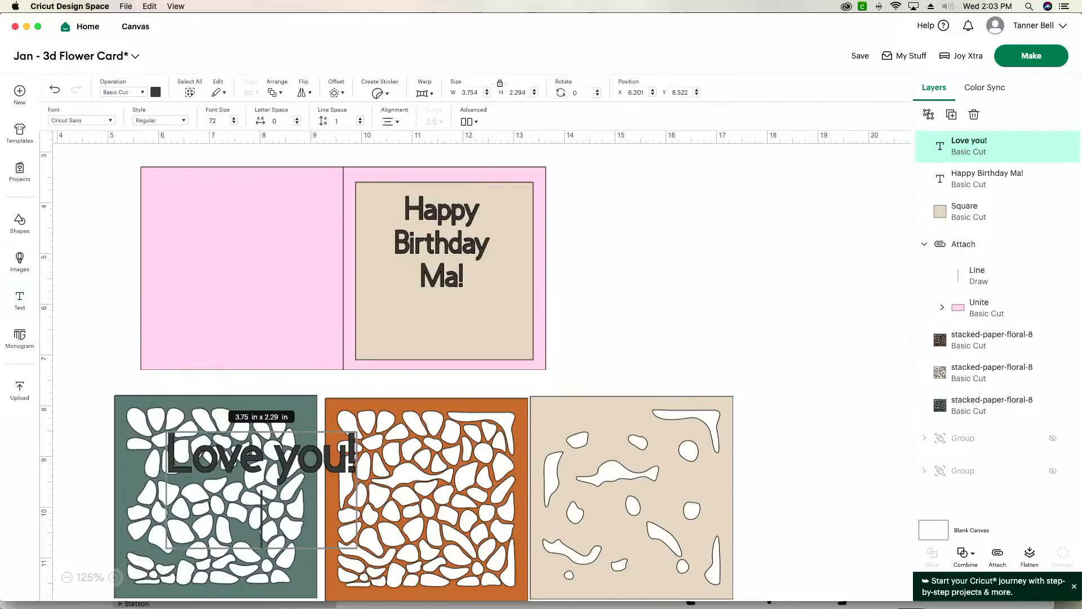
type("Alisha")
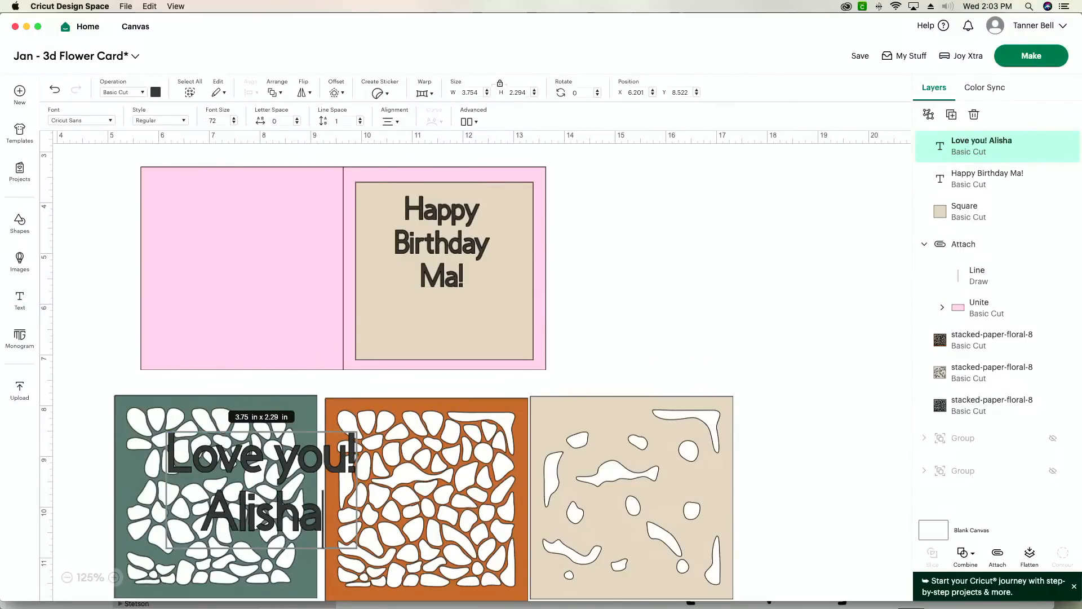
type(", Trey")
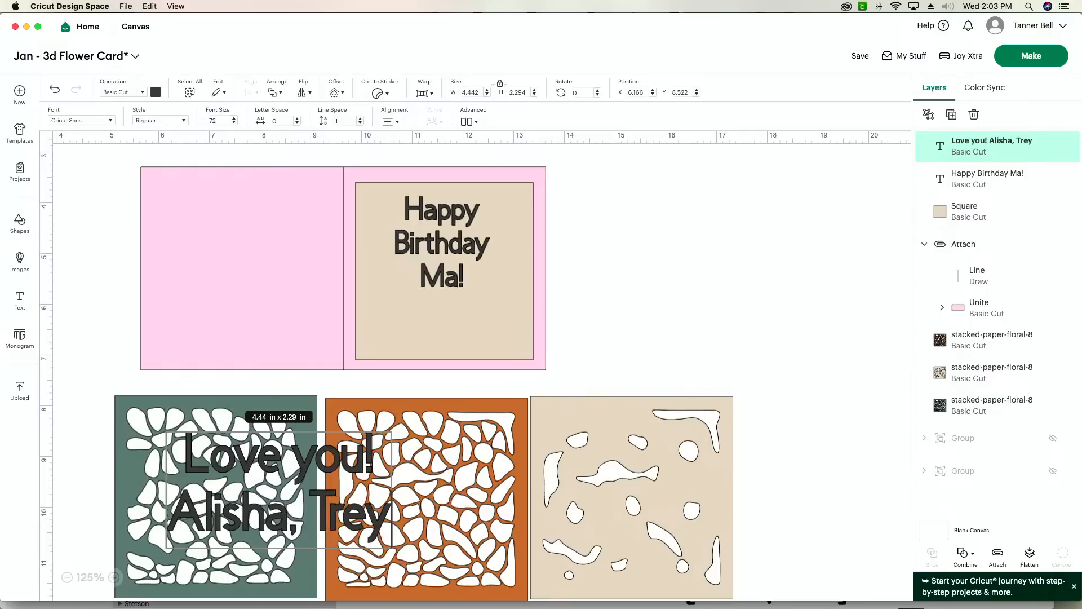
type(", Ruby")
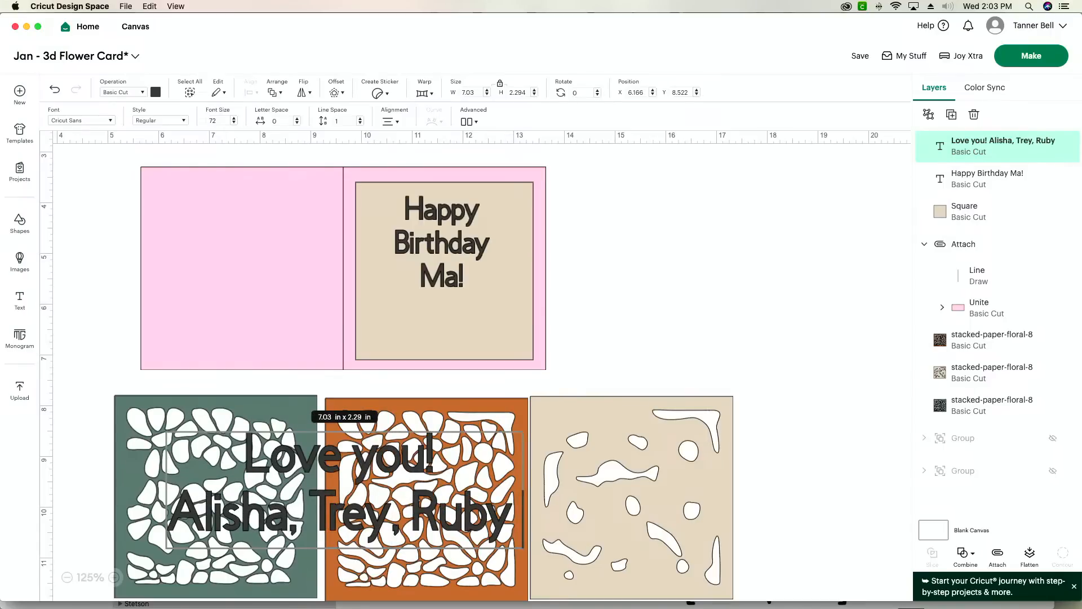
type(" & GEorgia")
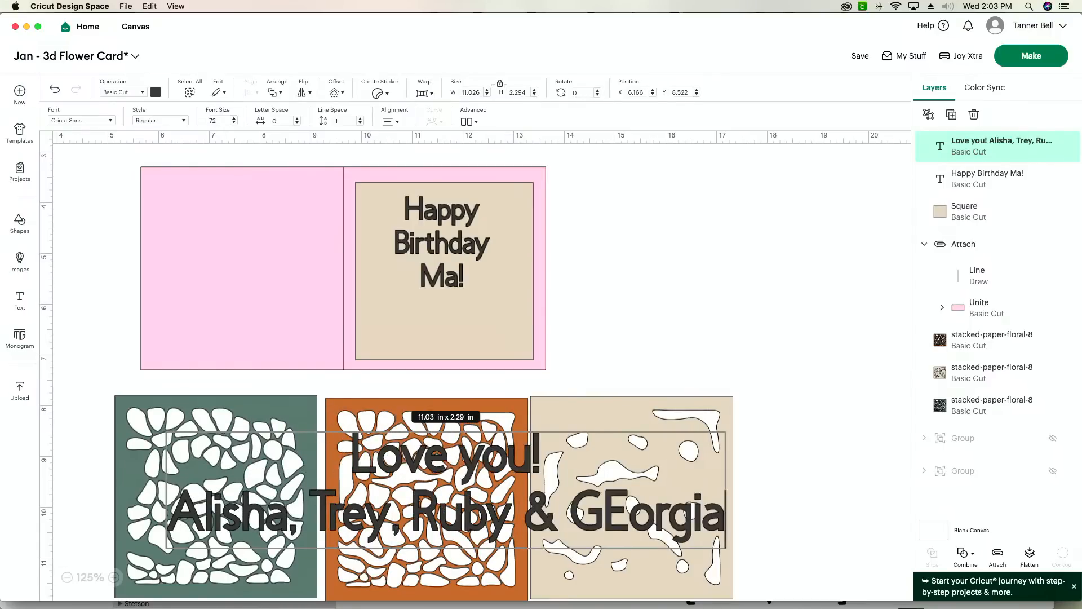
- Make the second letter of the last sender's name lowercase and insert a comma before the "&"
left_click(619, 518)
key("BackSpace")
type("ey")
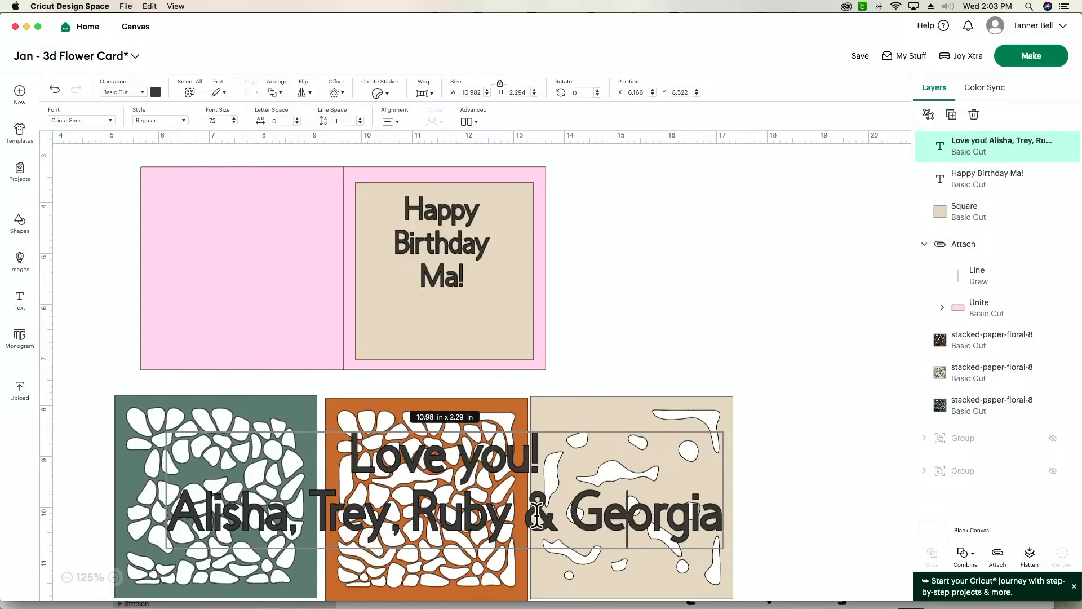
type(",")
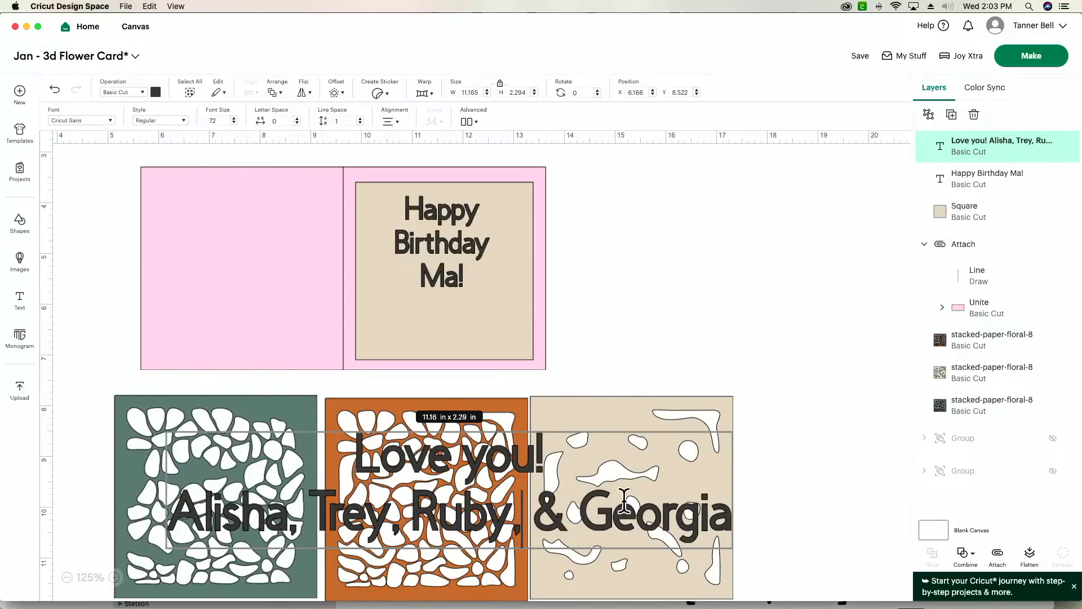
left_click(704, 319)
- Move the "Love you!" text off the flower layers into the empty canvas area right of the card base
left_click_drag(580, 458, 808, 319)
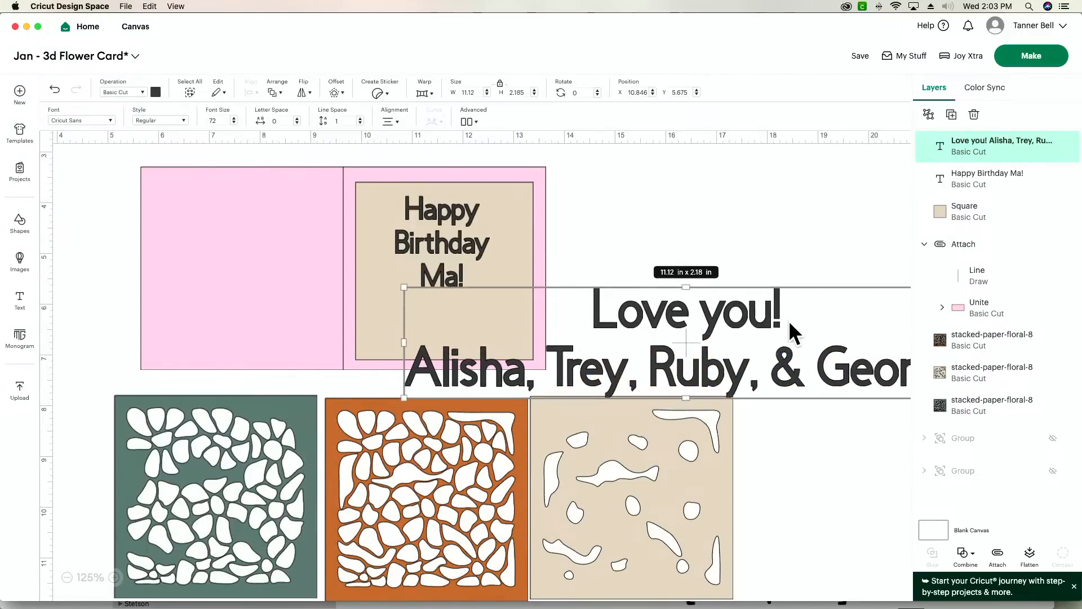
scroll(789, 321, "right", 5)
left_click_drag(563, 371, 691, 378)
double_click(682, 359)
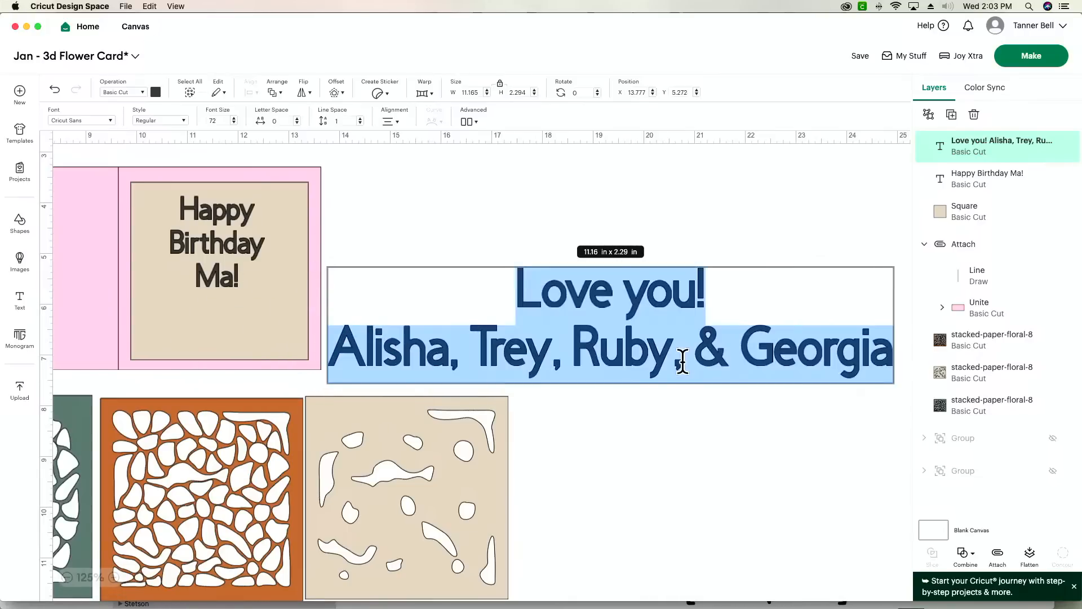
left_click(691, 361)
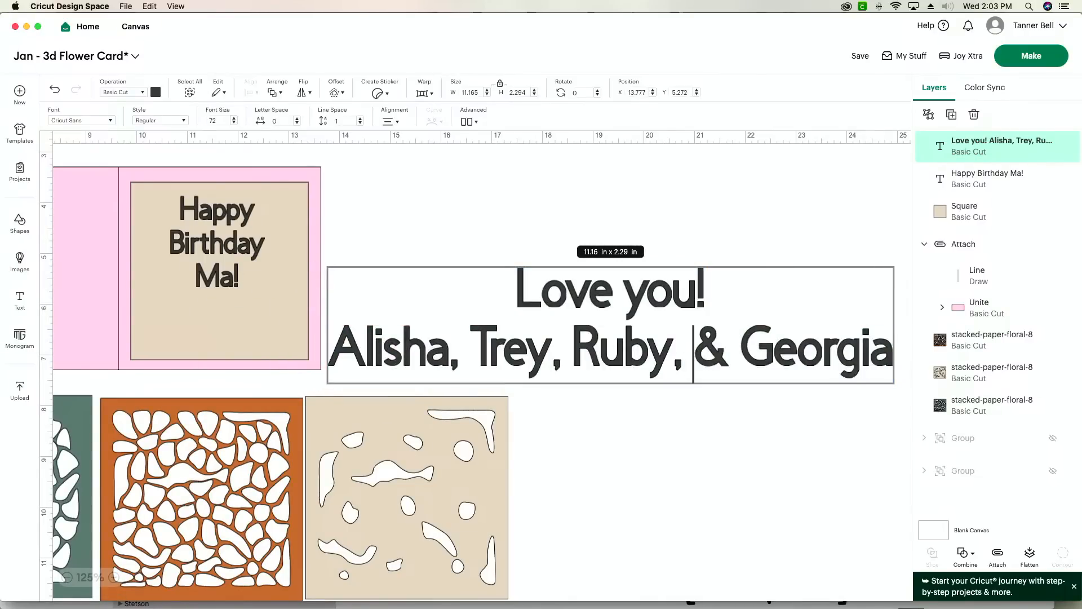
key("BackSpace")
key("BackSpace")
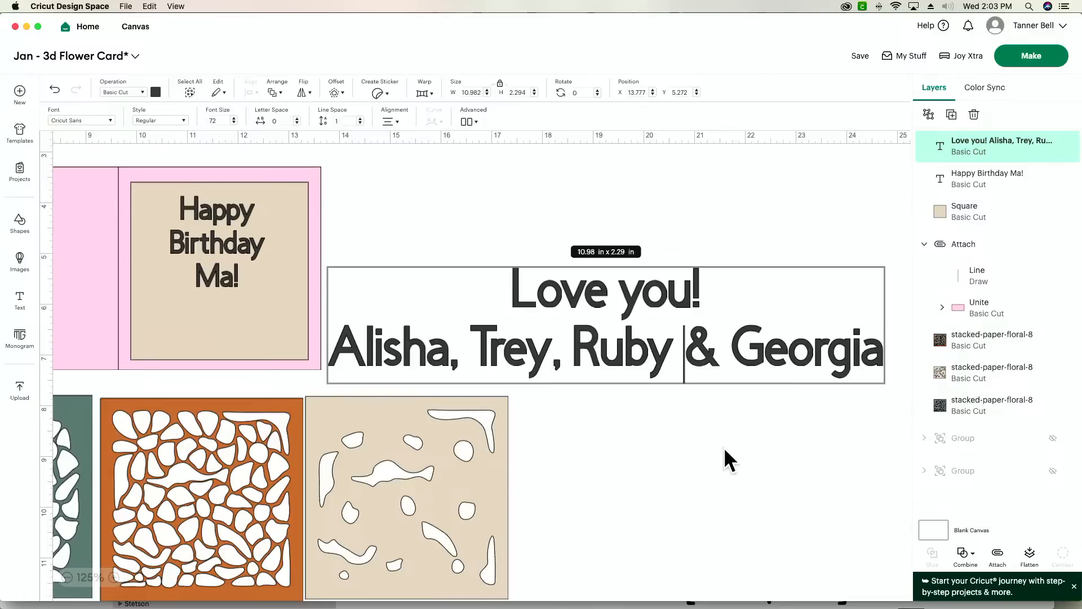
key("Left")
type(",")
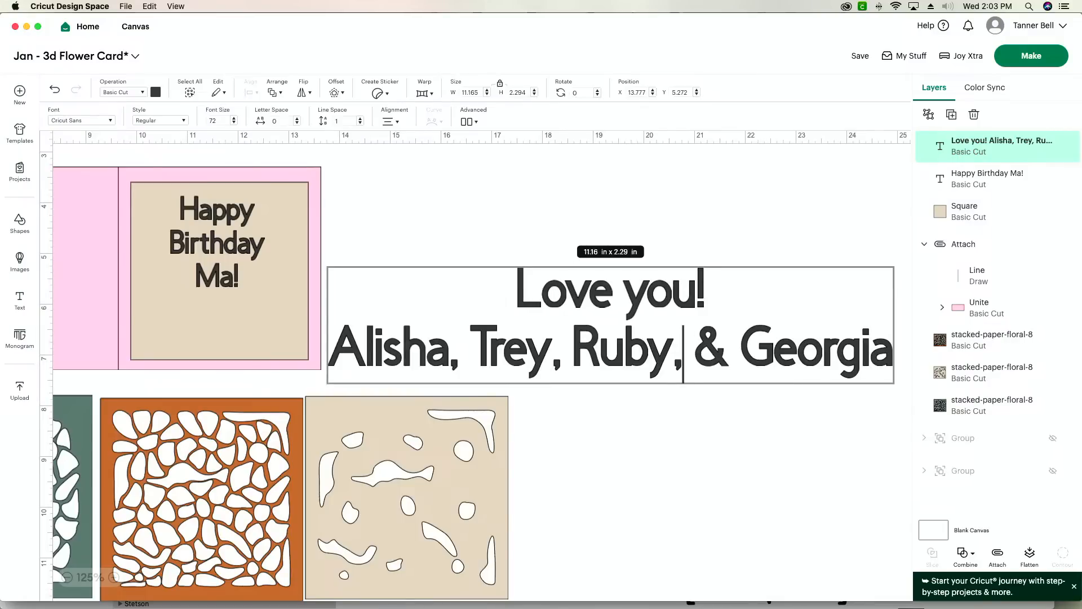
left_click(715, 440)
- Scale the "Love you!" text down to about 4.11 in by 0.81 in and place it below the birthday text on the beige square
left_click(780, 352)
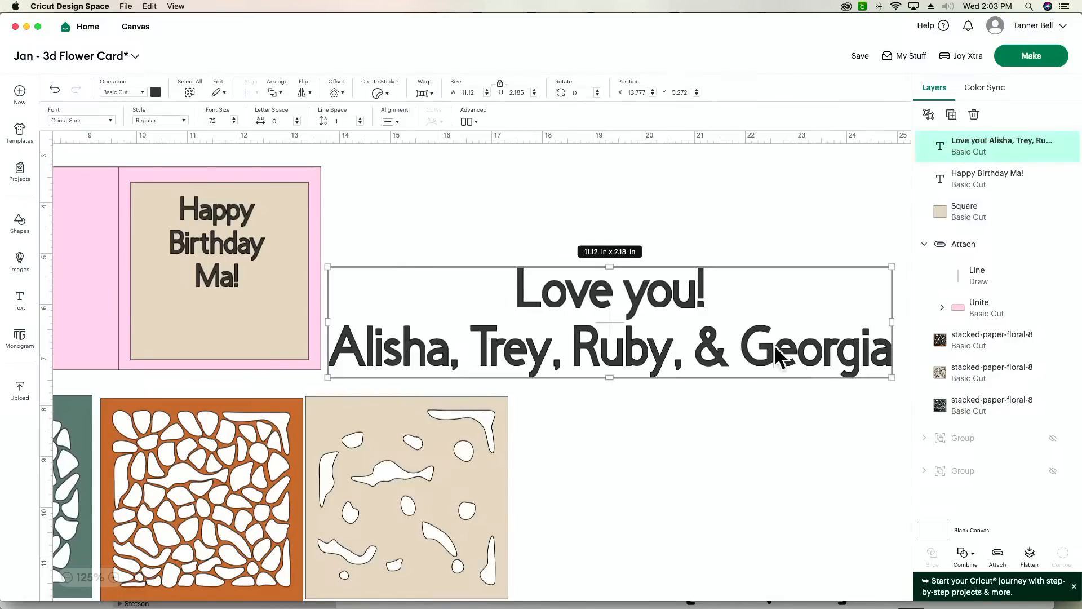
left_click_drag(892, 379, 283, 328)
scroll(290, 324, "left", 5)
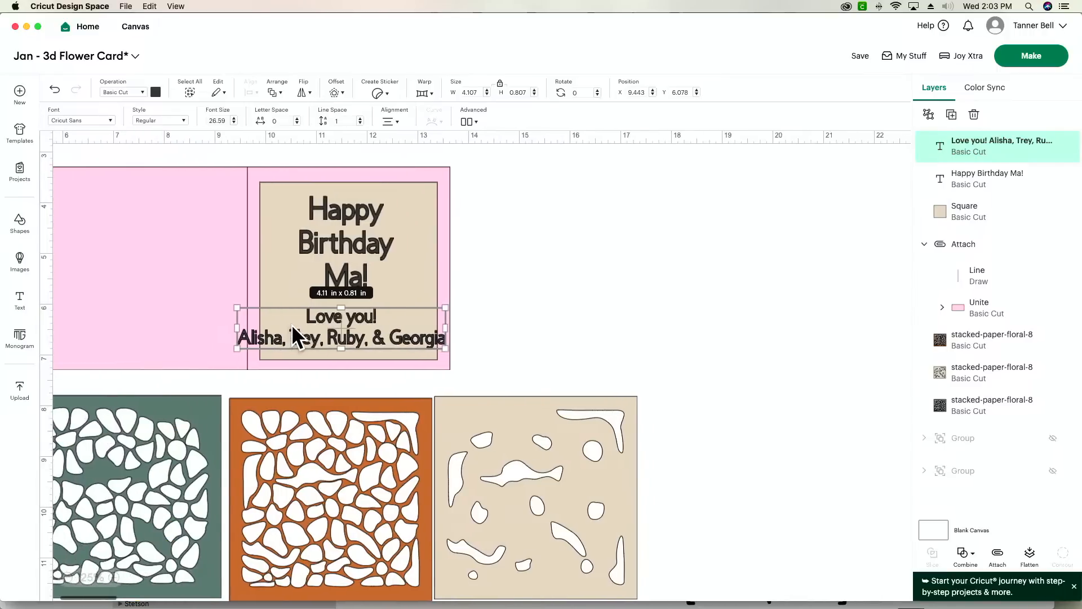
left_click(113, 578)
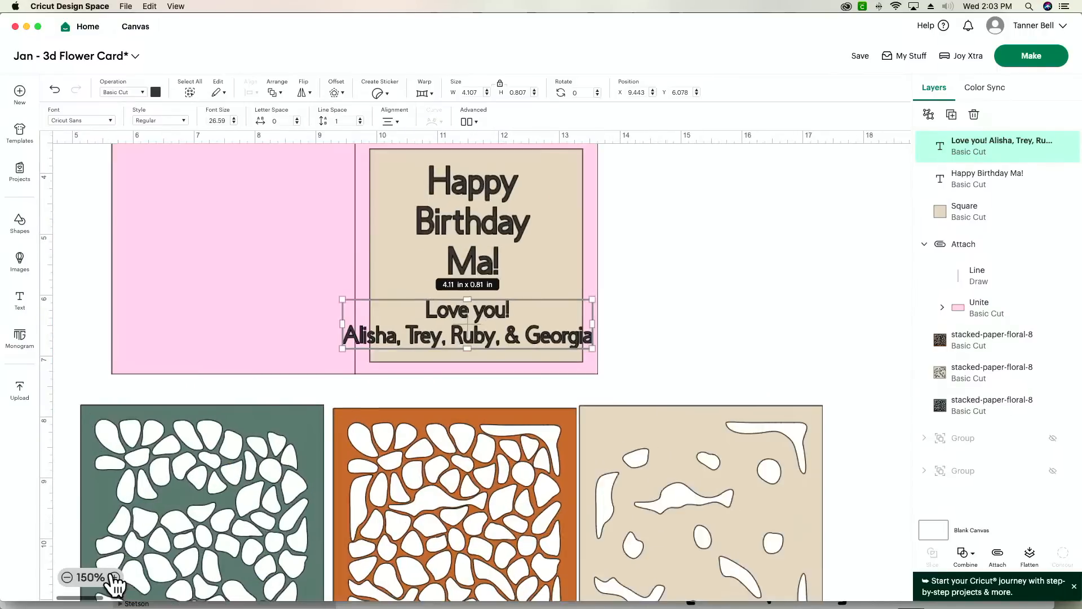
- Change the "Love you!" text to the system font Cart Wheel Sketch and centre it near the beige square's lower edge
left_click(113, 577)
left_click(114, 578)
scroll(221, 454, "up", 5)
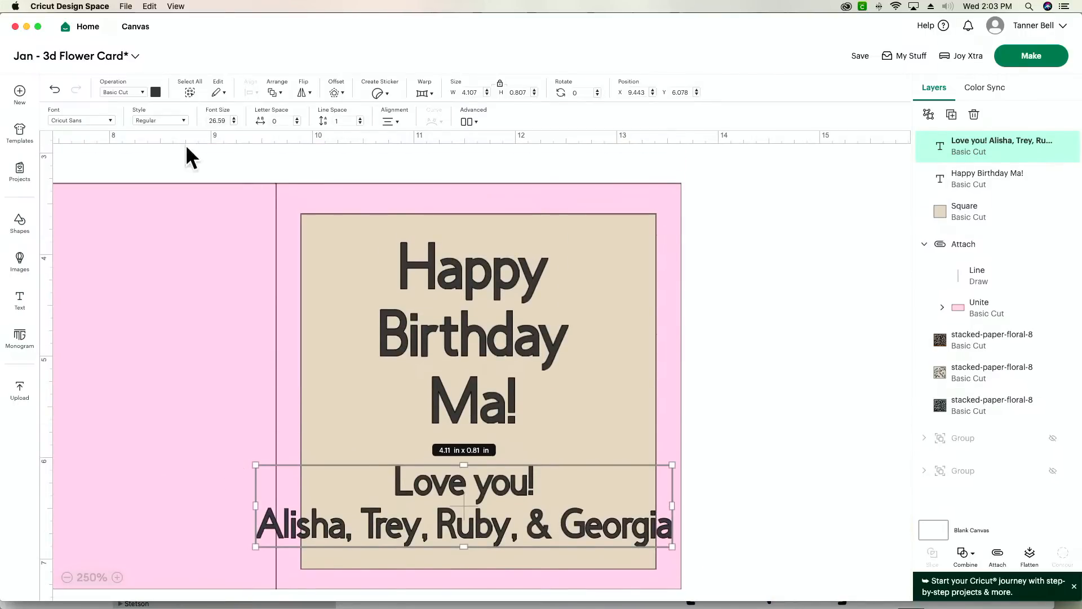
left_click(80, 118)
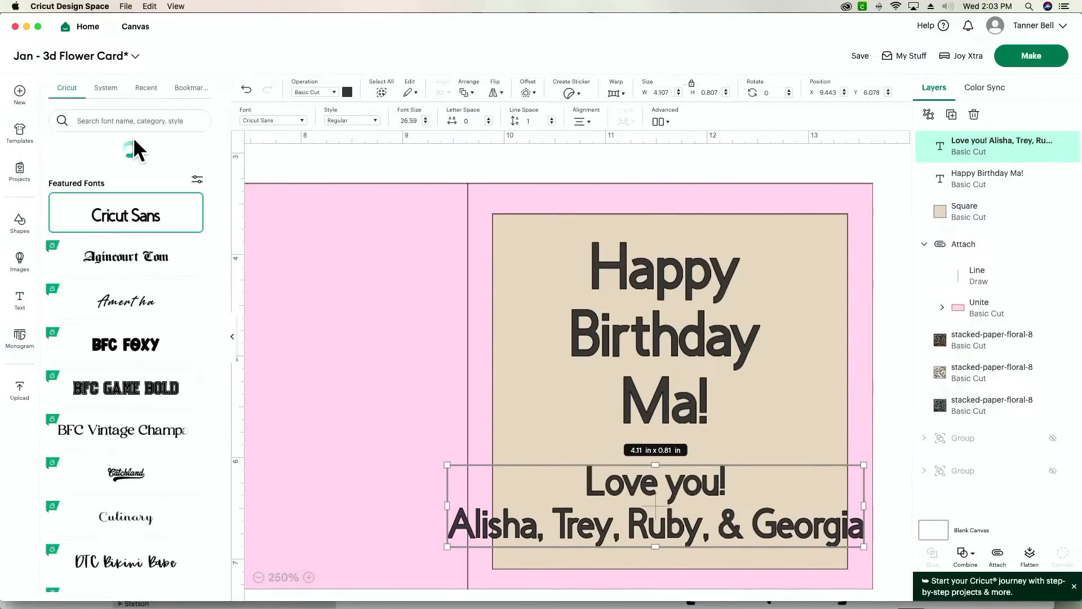
left_click(110, 92)
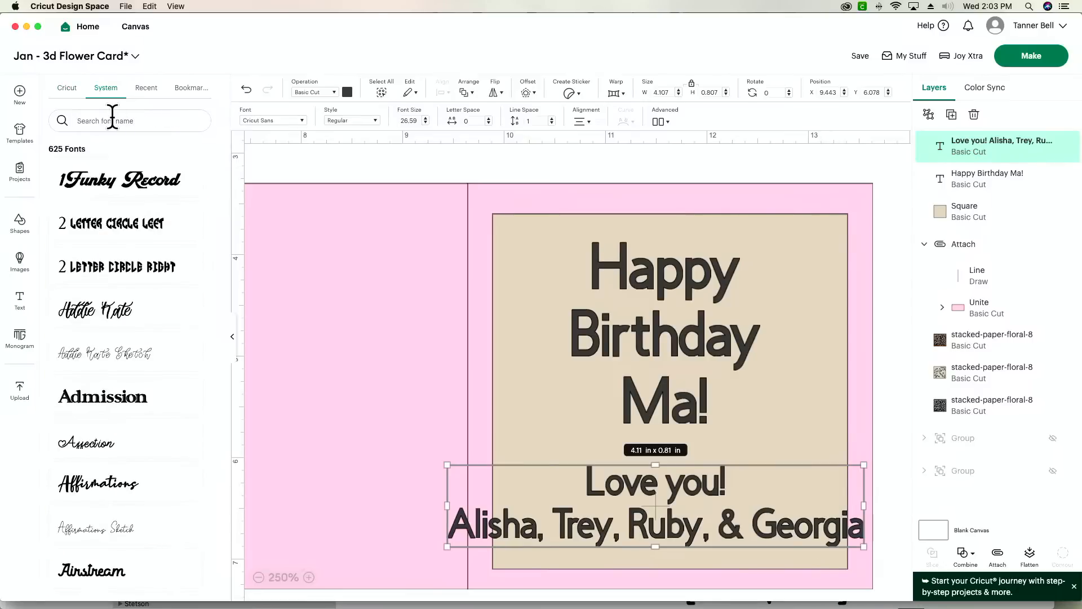
left_click(112, 120)
type("sk")
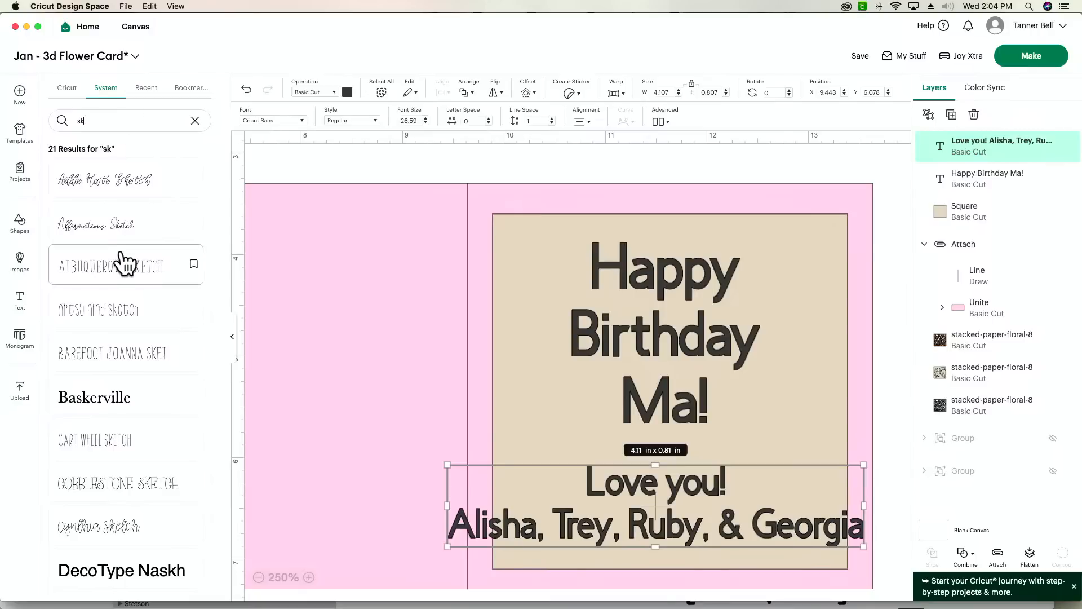
left_click(133, 448)
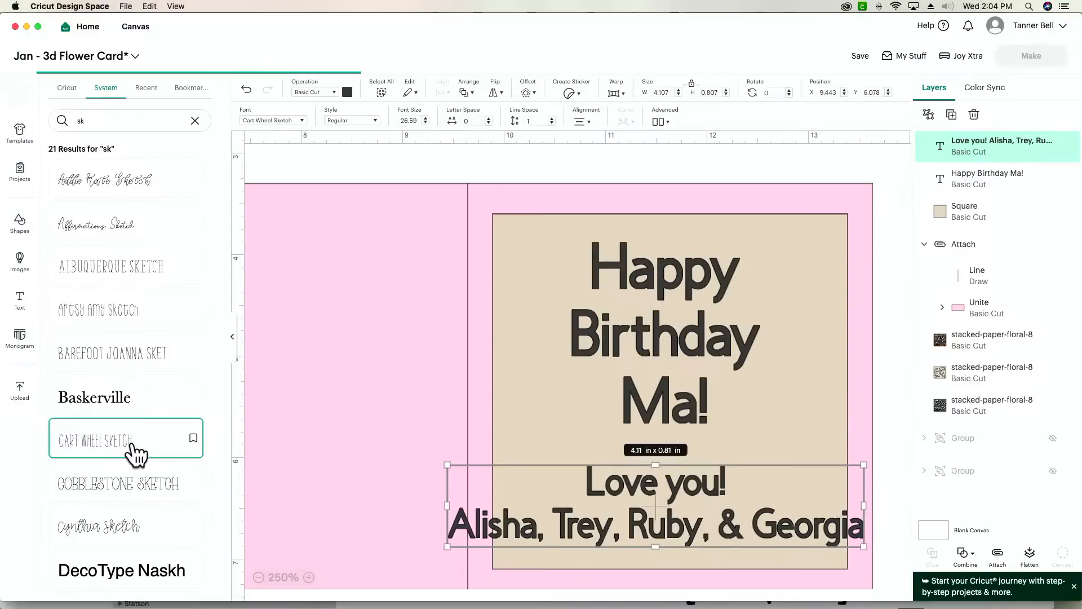
mouse_move(729, 519)
left_mouse_down()
mouse_move(793, 518)
mouse_move(762, 519)
left_mouse_up()
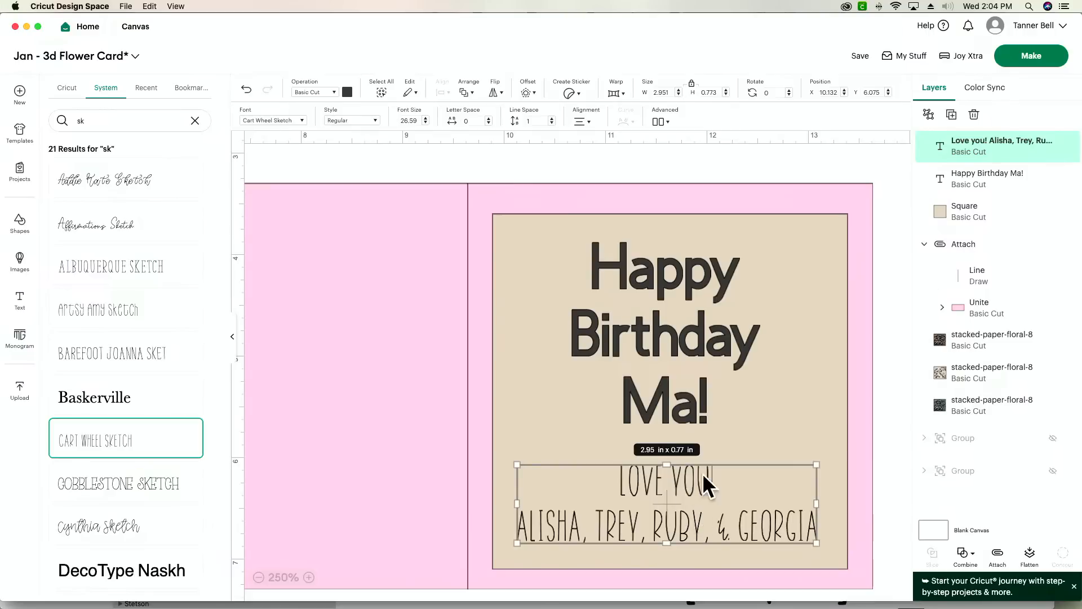
- Change the birthday text's font to Cynthia Sketch and re-centre it above the "Love you!" text
left_click(698, 313)
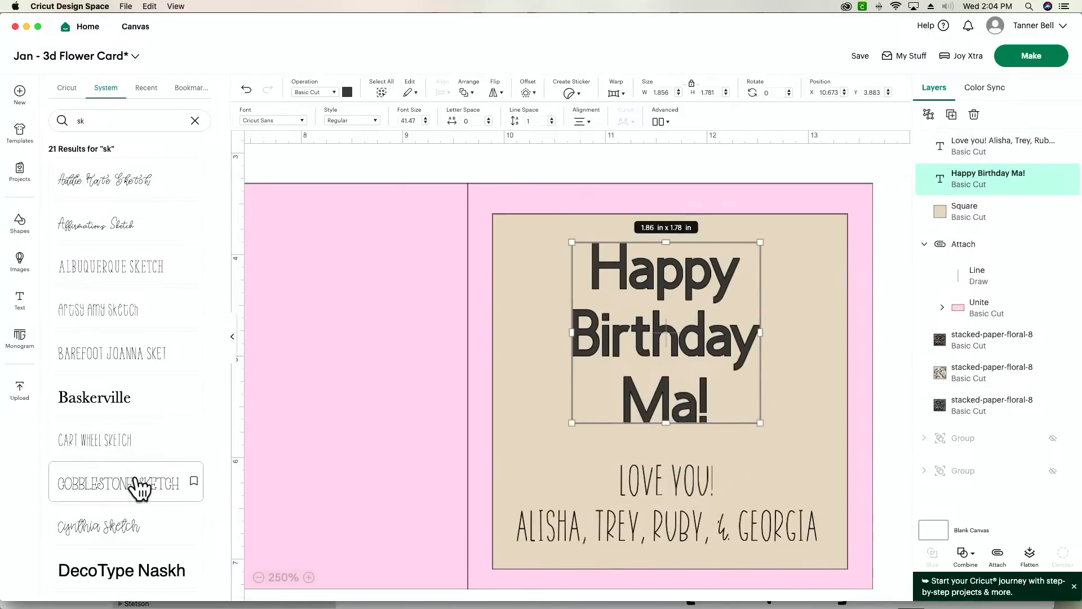
left_click(133, 535)
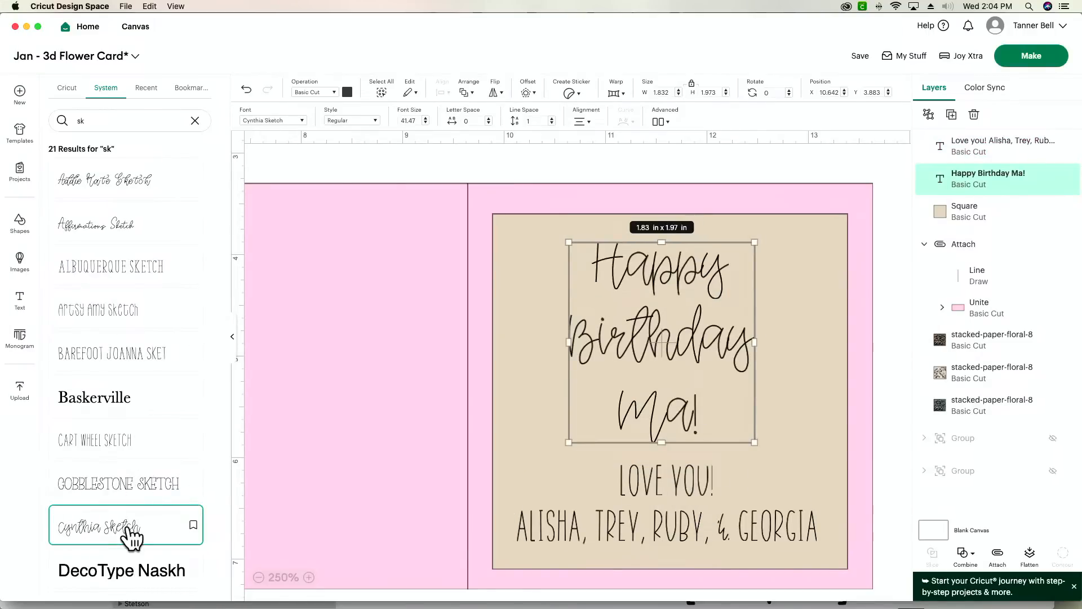
left_click_drag(652, 401, 661, 399)
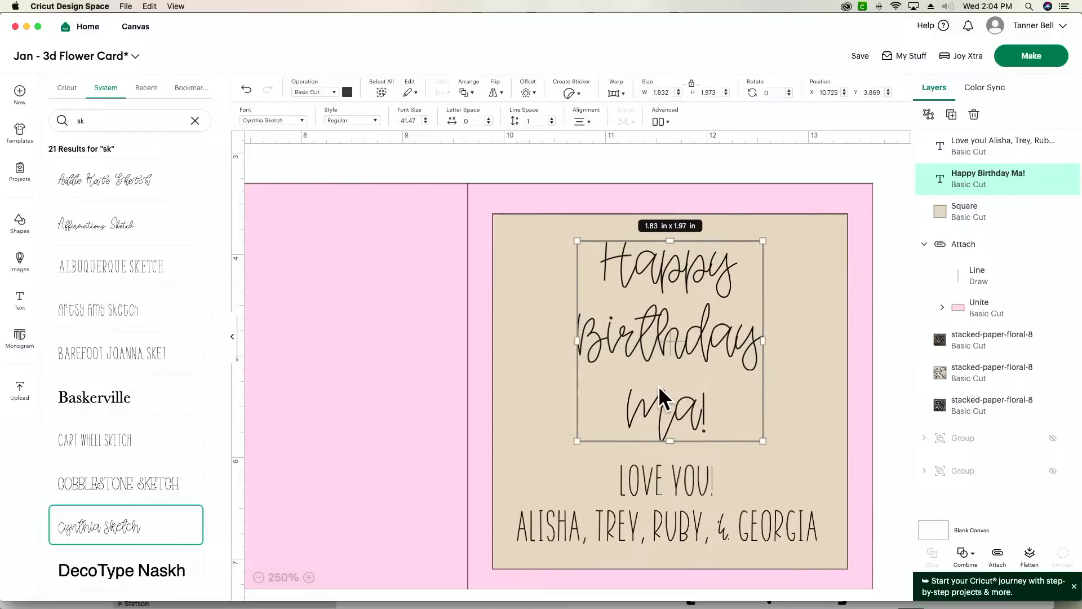
- Replace "Ma" with "Mimi" in the birthday text, keeping the exclamation mark
double_click(695, 407)
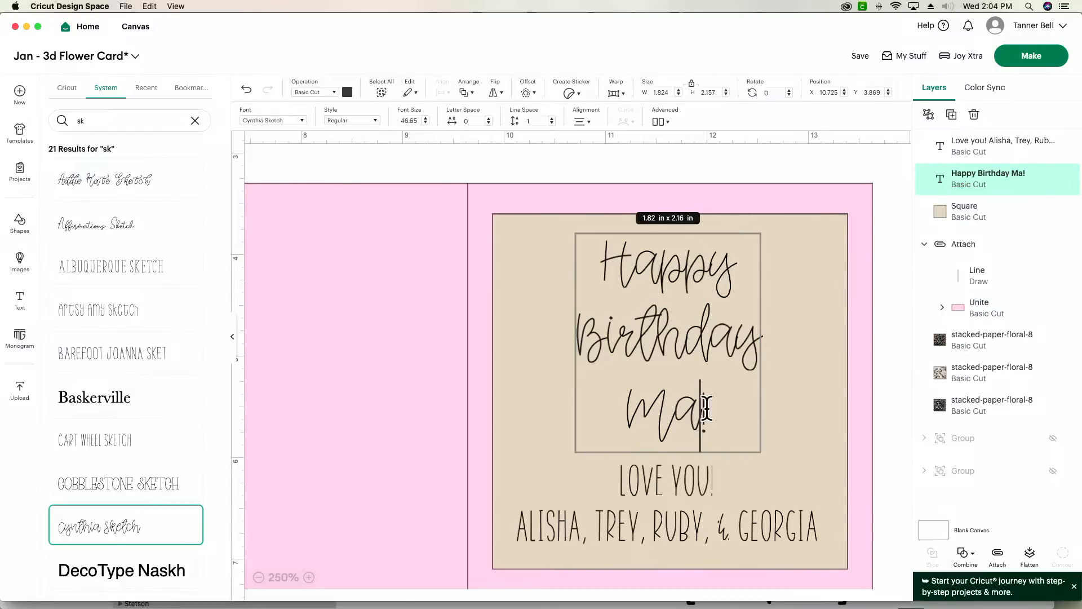
key("BackSpace")
type("imi")
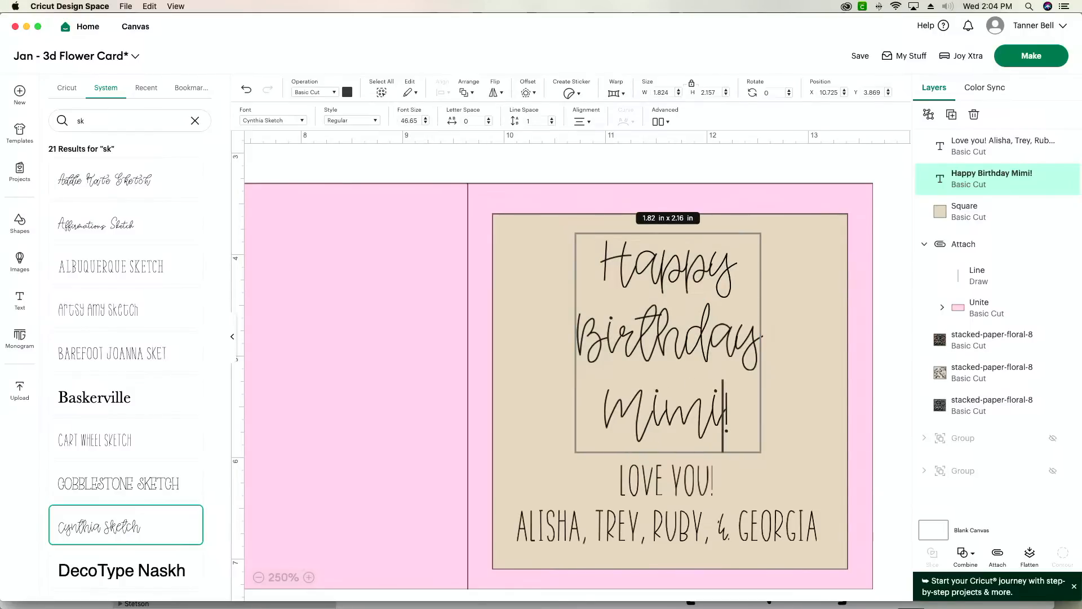
left_click(699, 166)
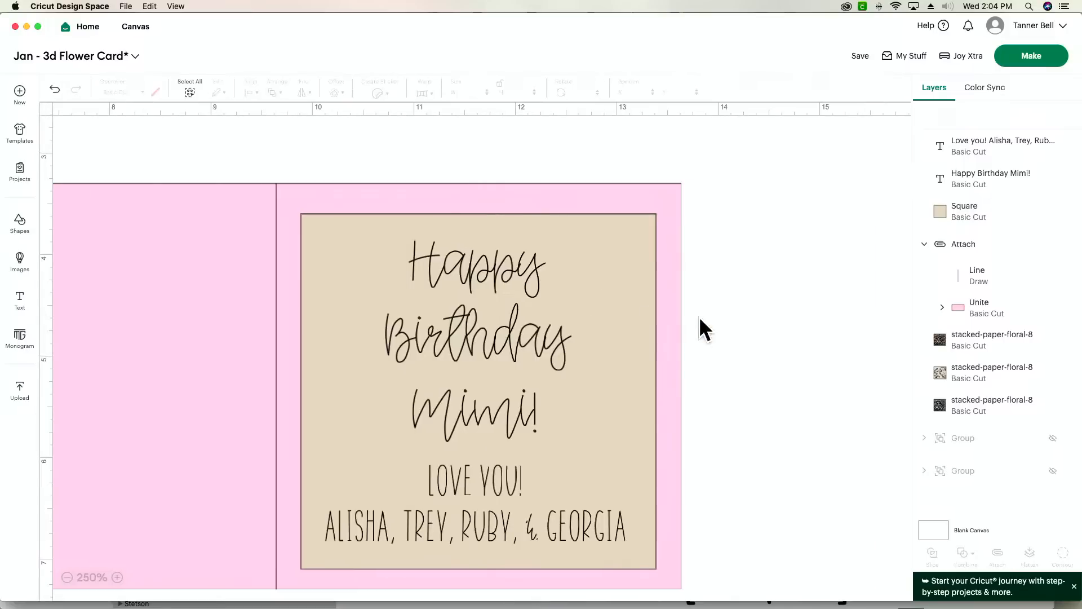
- Join "Happy" and "Birthday" onto one line of the birthday text
double_click(457, 343)
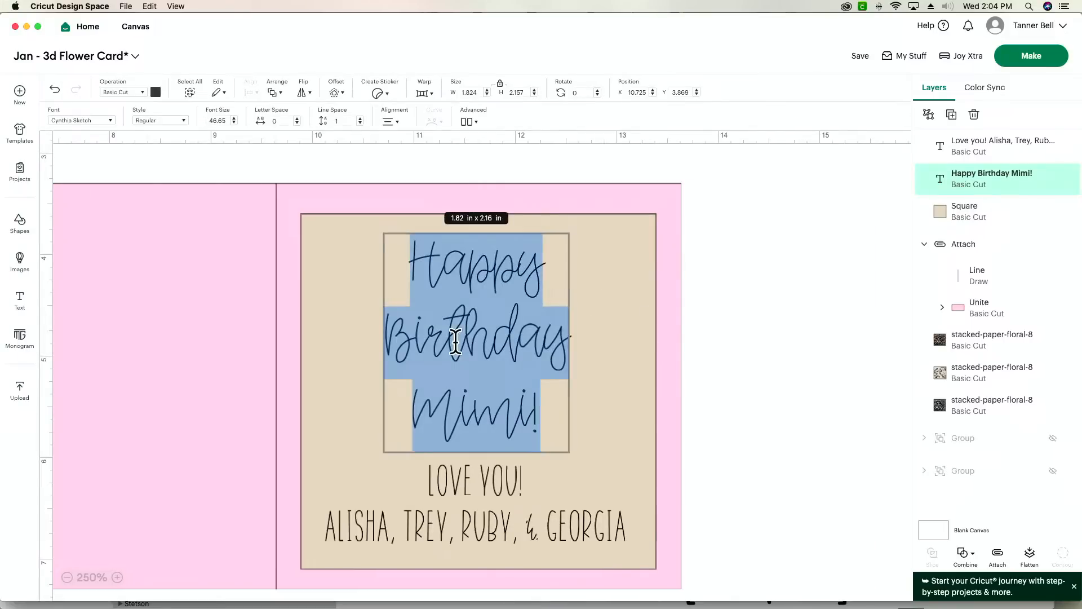
left_click(387, 331)
key("BackSpace")
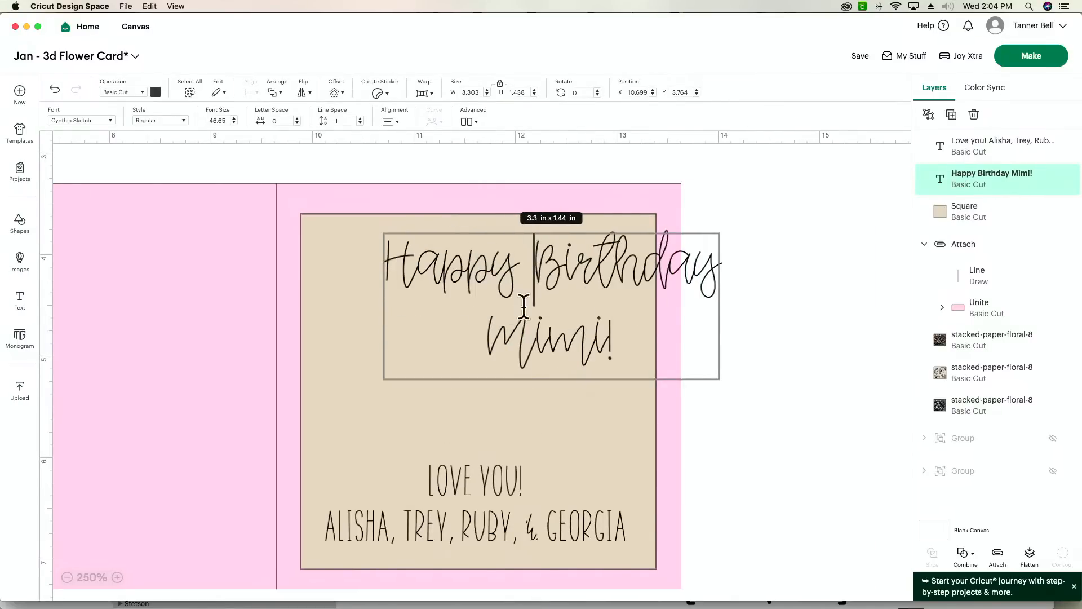
- Scale the birthday text to about 3.04 in by 1.24 in and position both texts with a gap between them on the beige square
left_click(781, 362)
left_click_drag(627, 314, 567, 358)
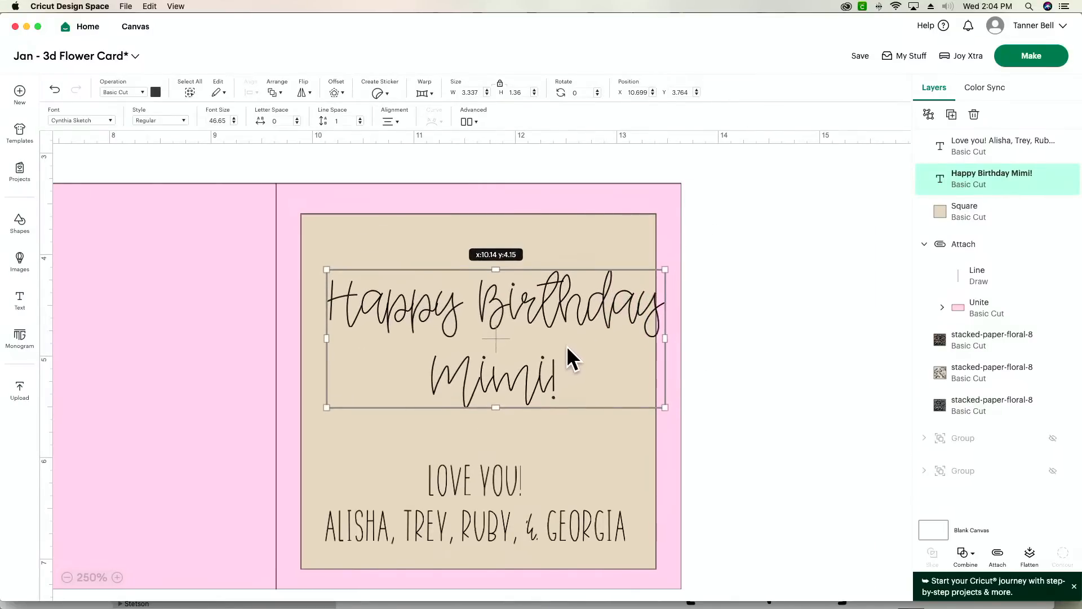
left_click_drag(659, 404, 626, 393)
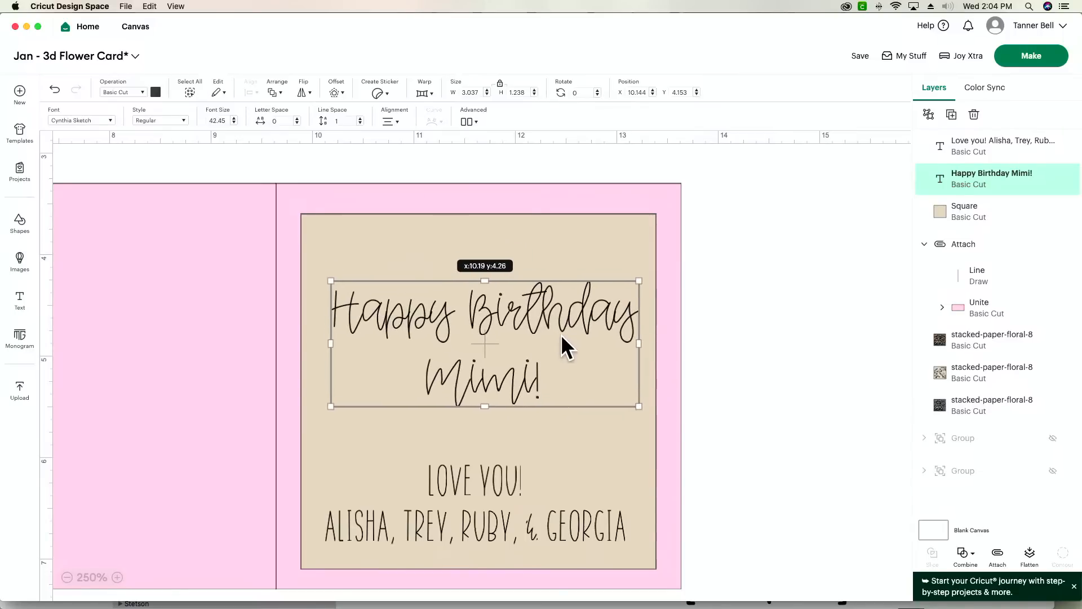
left_click_drag(554, 501, 559, 490)
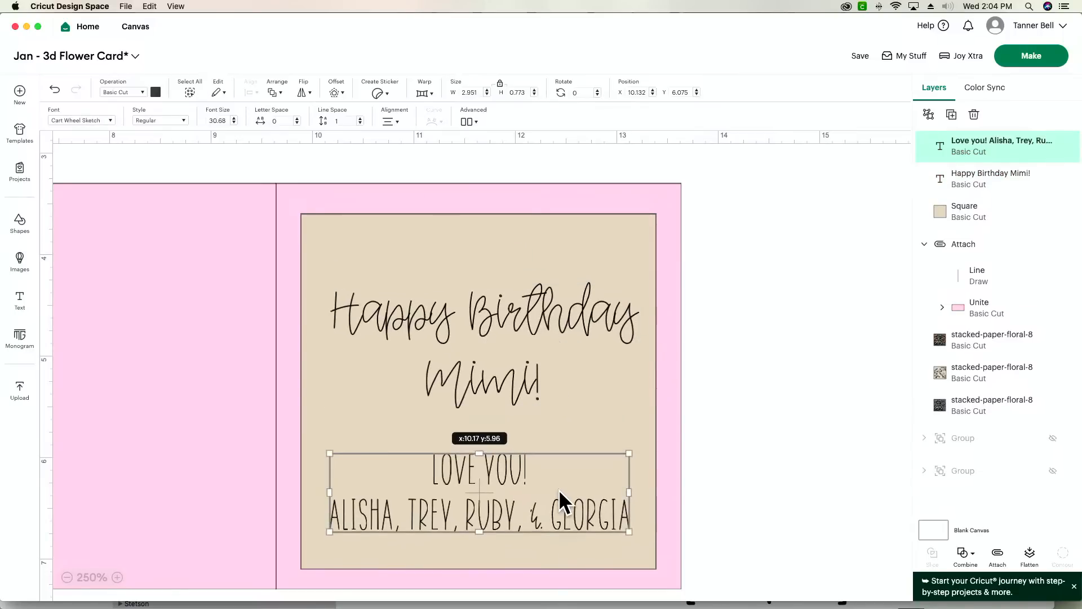
left_click(743, 441)
left_click_drag(450, 327, 451, 300)
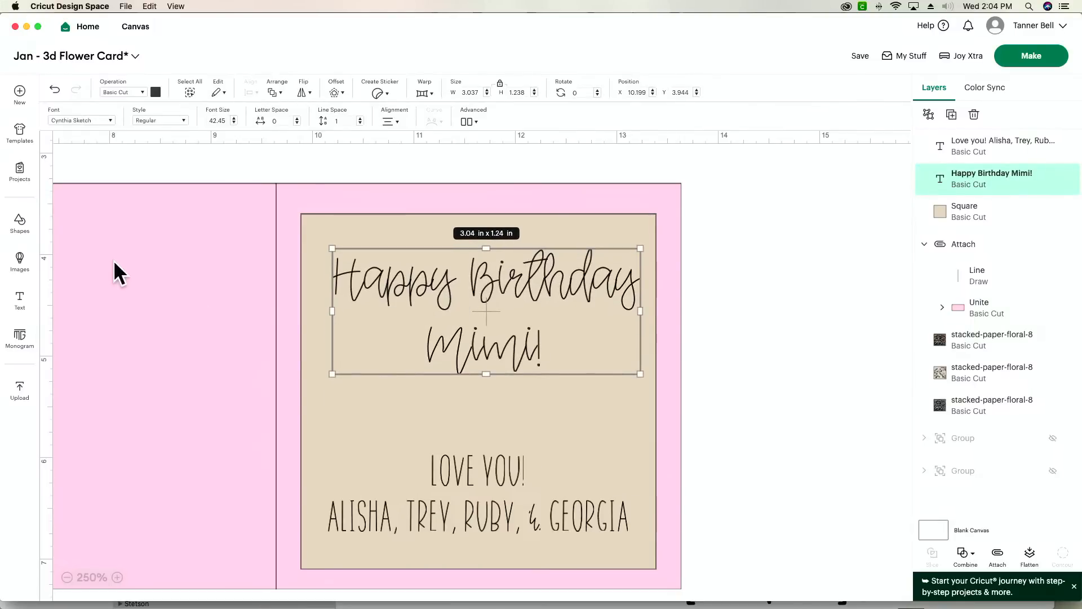
- Add a free heart shape about 0.53 in by 0.47 in and place it between the birthday and "Love you!" texts
left_click(21, 226)
left_click(82, 214)
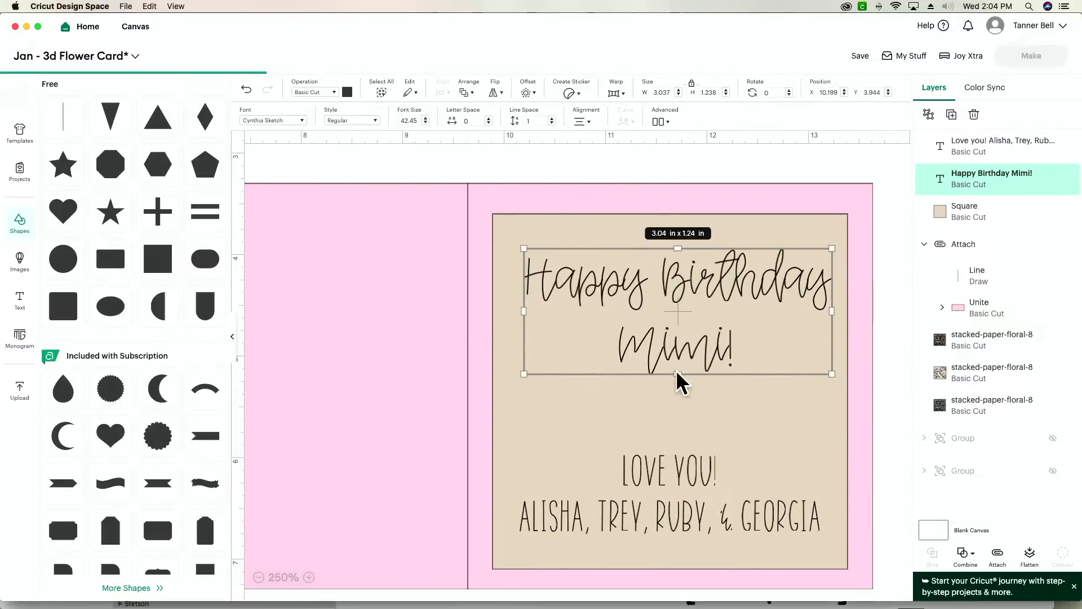
left_click_drag(309, 164, 732, 418)
left_click_drag(844, 323, 679, 414)
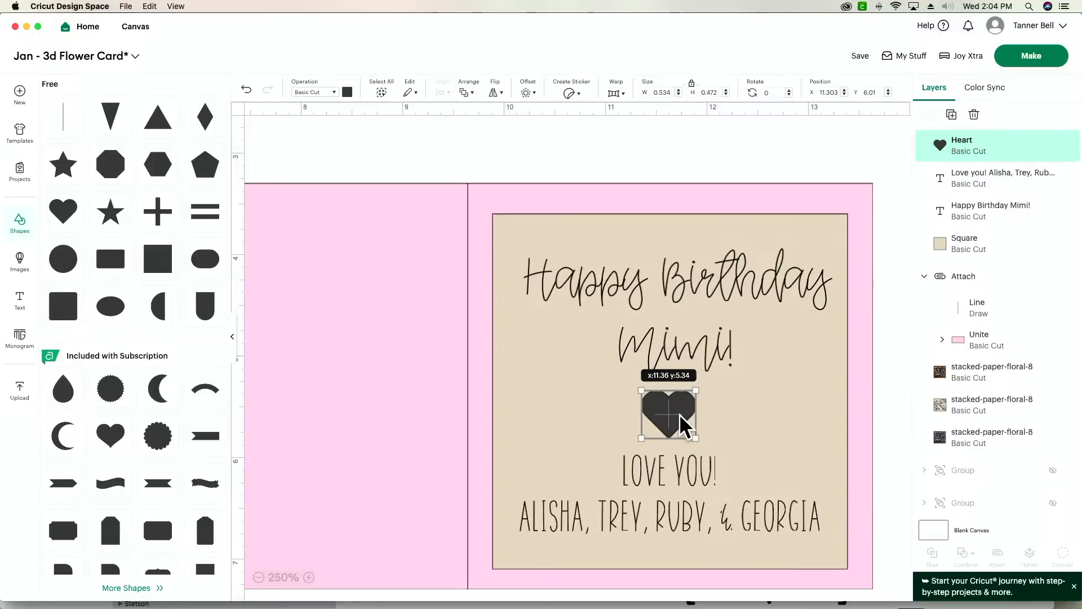
- Set the operation of the birthday text, the heart and the "Love you!" text to Pen
left_click(650, 309)
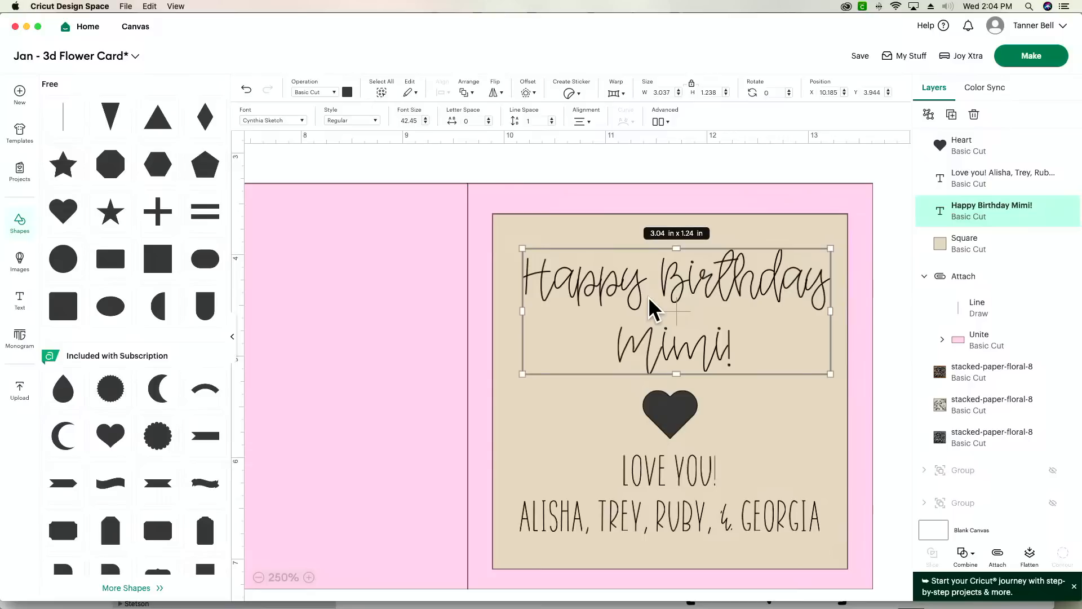
left_click(321, 89)
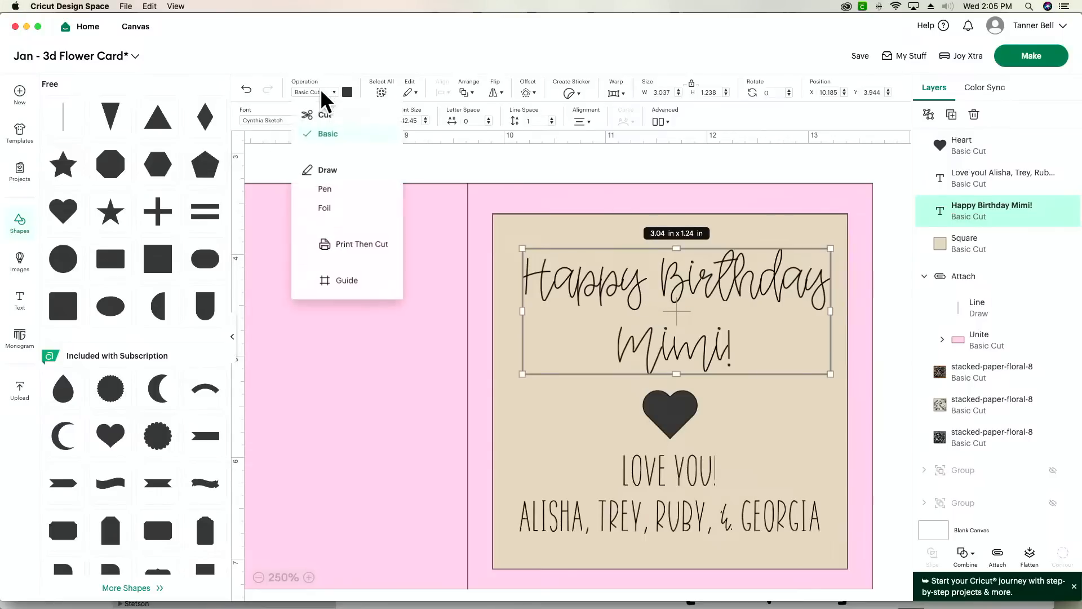
left_click(350, 186)
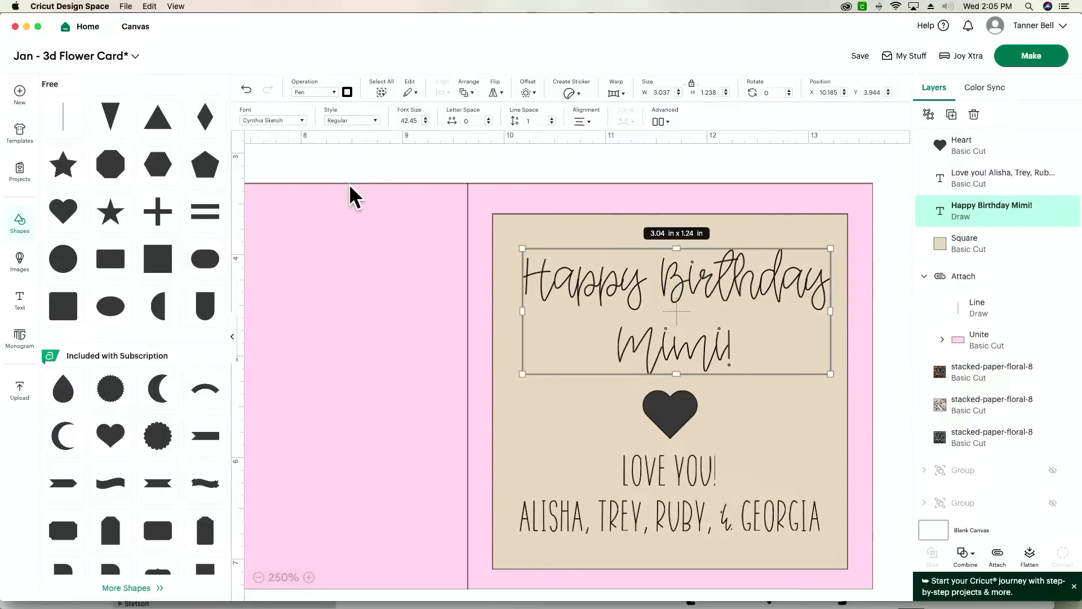
left_click(687, 408)
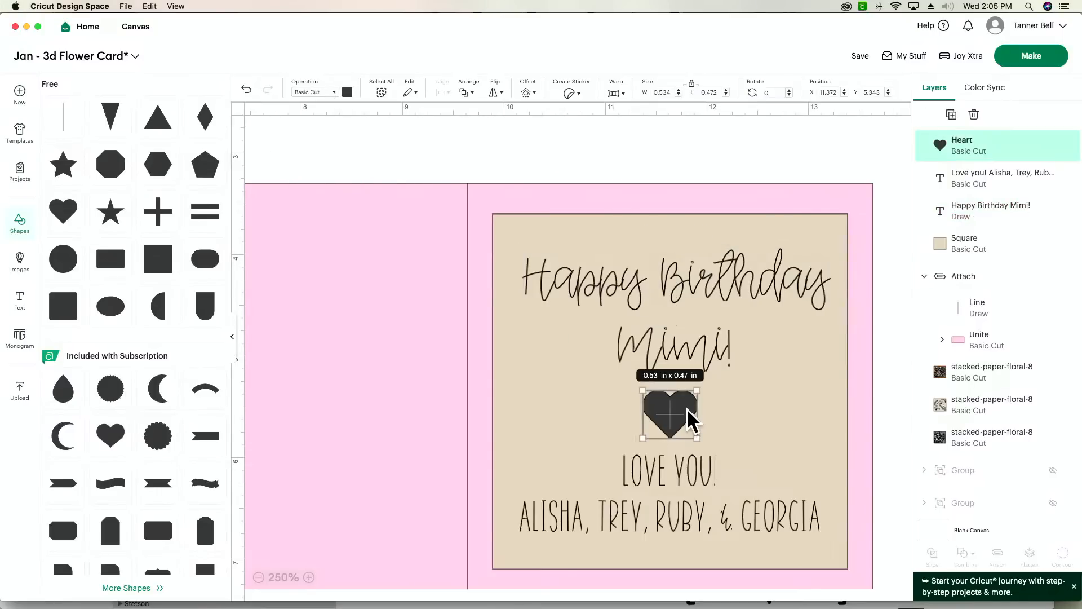
left_click(319, 93)
left_click(333, 188)
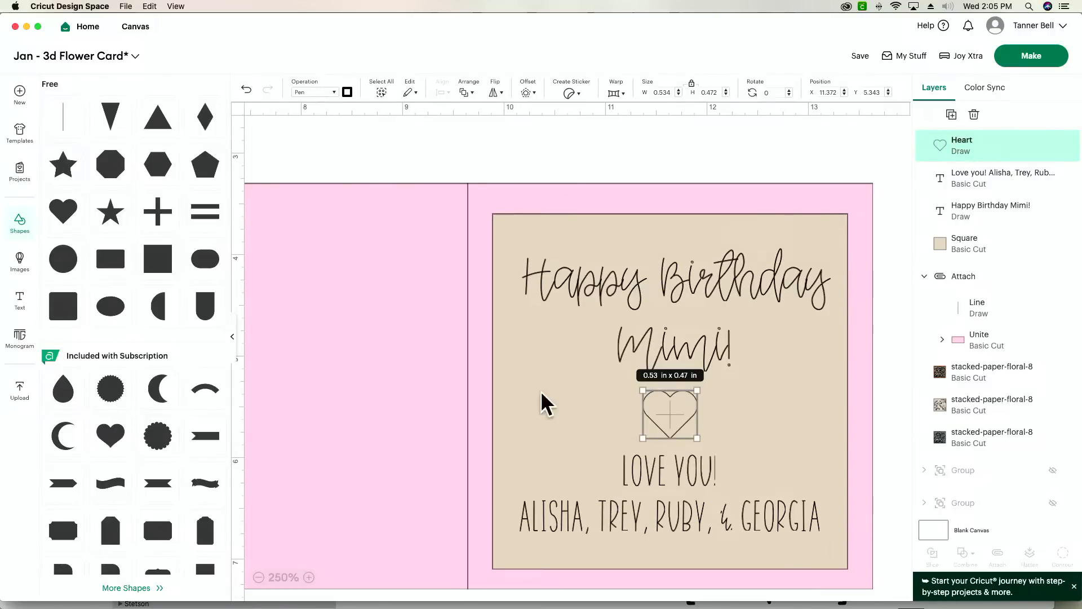
left_click(672, 518)
left_click(314, 93)
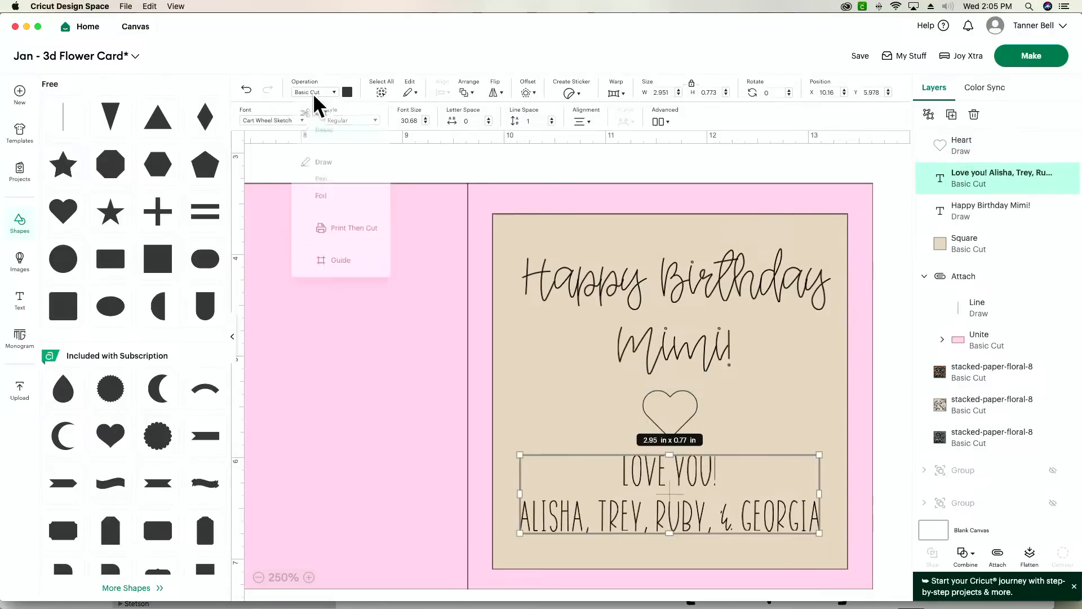
left_click(342, 188)
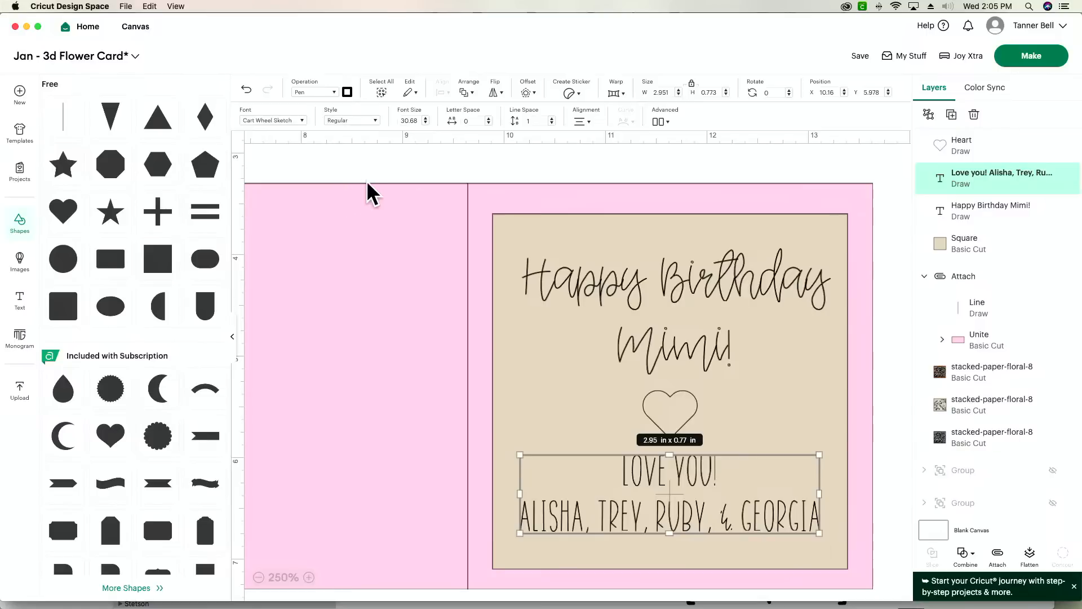
- Centre the birthday text, heart and "Love you!" text horizontally on each other, and attach all three to the beige square
left_click_drag(714, 278, 710, 287)
left_click(676, 415)
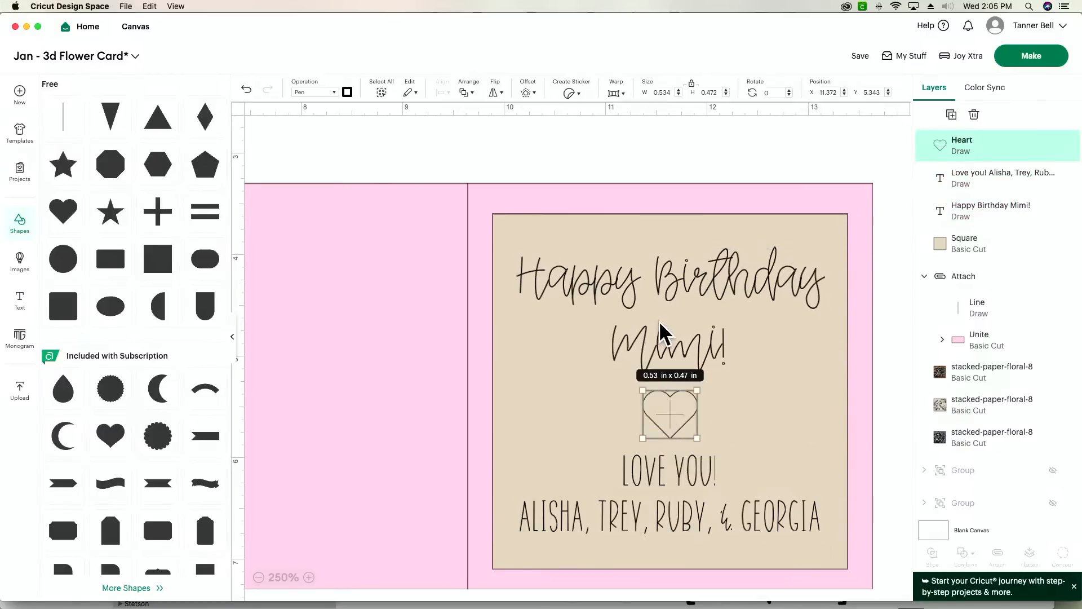
left_click(681, 348, "shift")
left_click(668, 512, "shift")
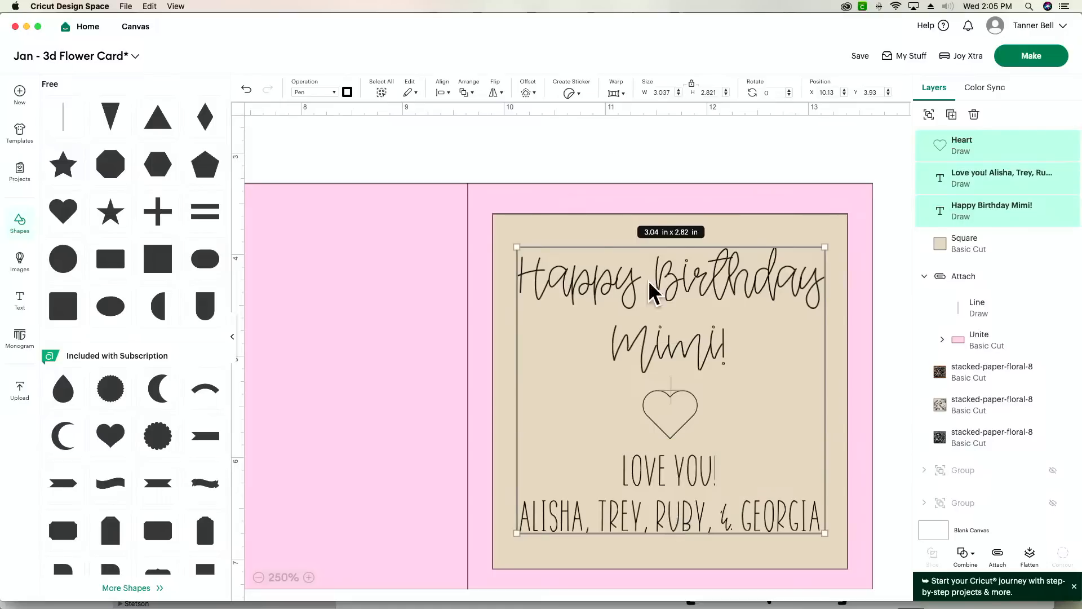
left_click(441, 90)
left_click(493, 153)
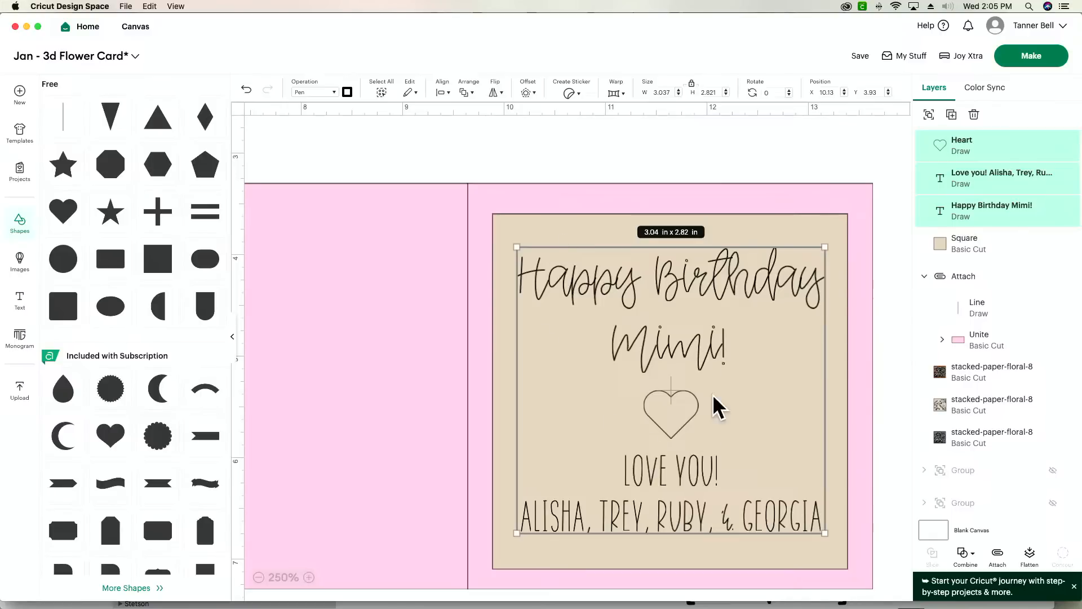
left_click(555, 232, "shift")
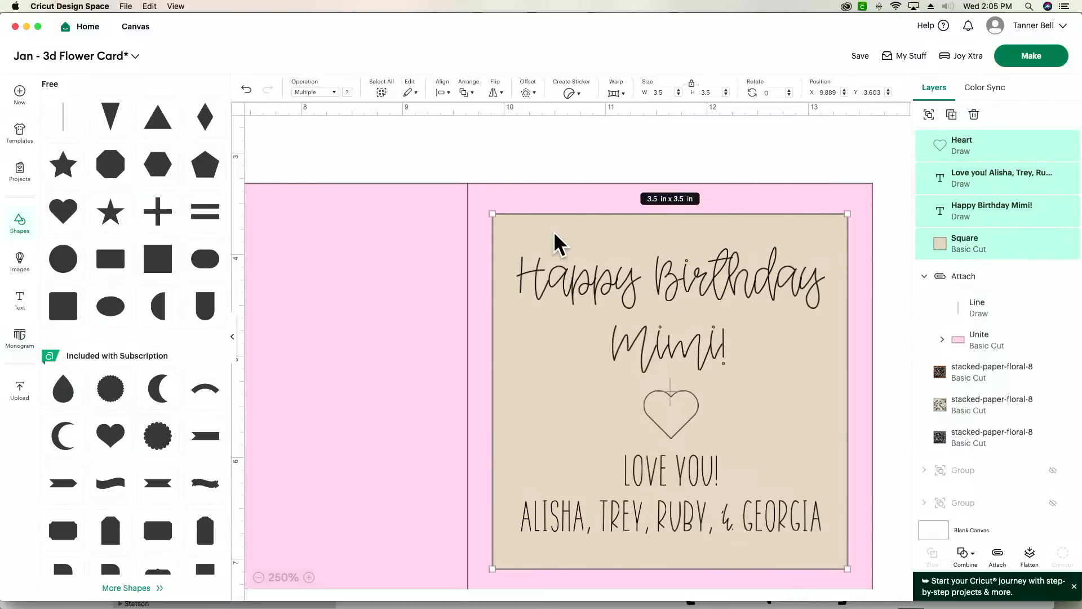
left_click(999, 555)
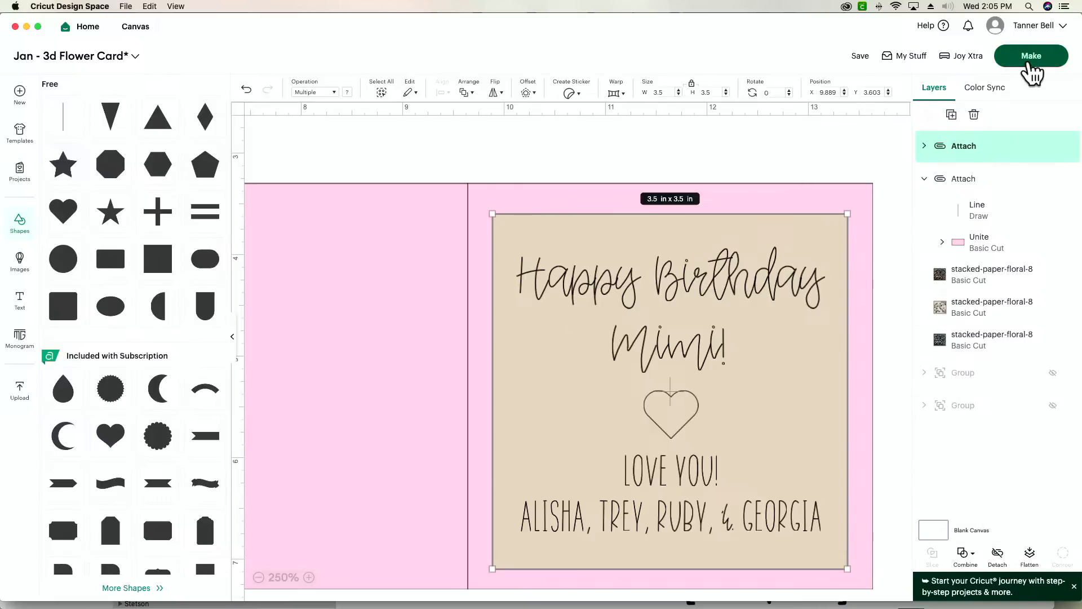
- Send the project to make with all materials loaded On Mat
left_click(1029, 63)
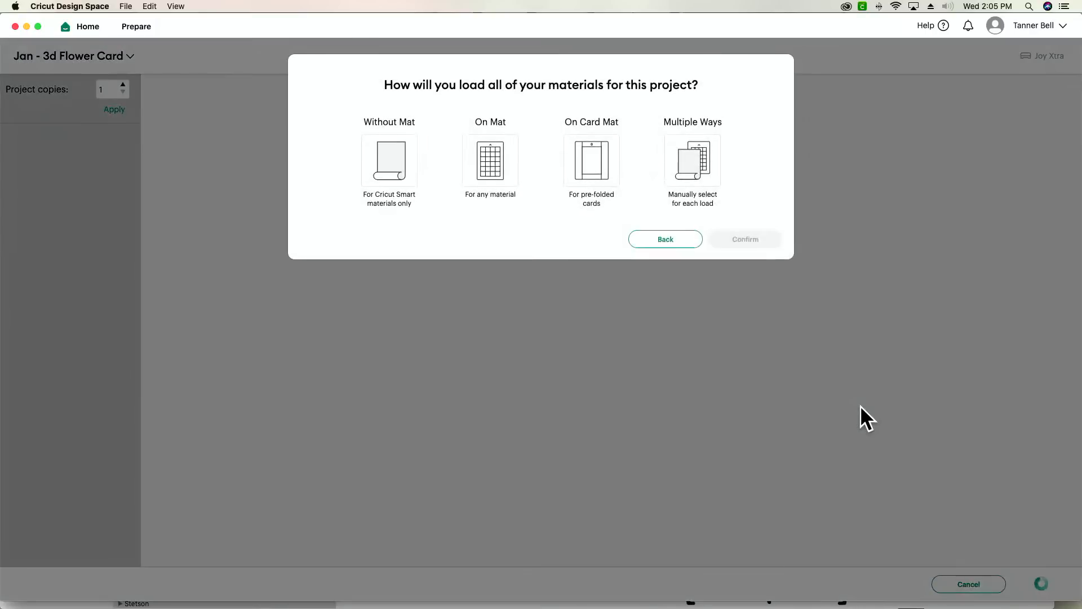
left_click(474, 155)
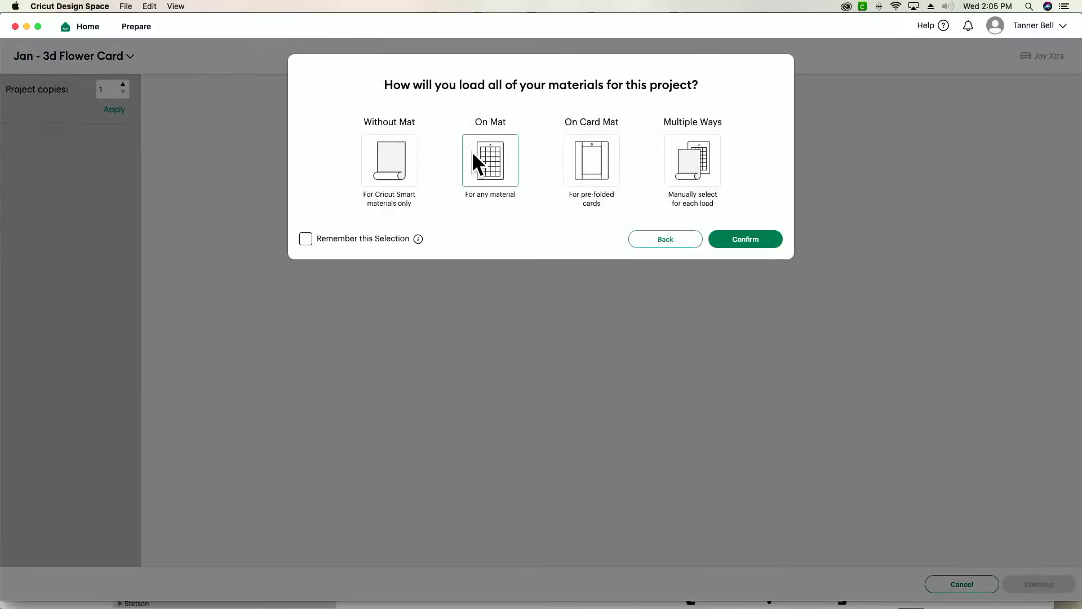
left_click(748, 240)
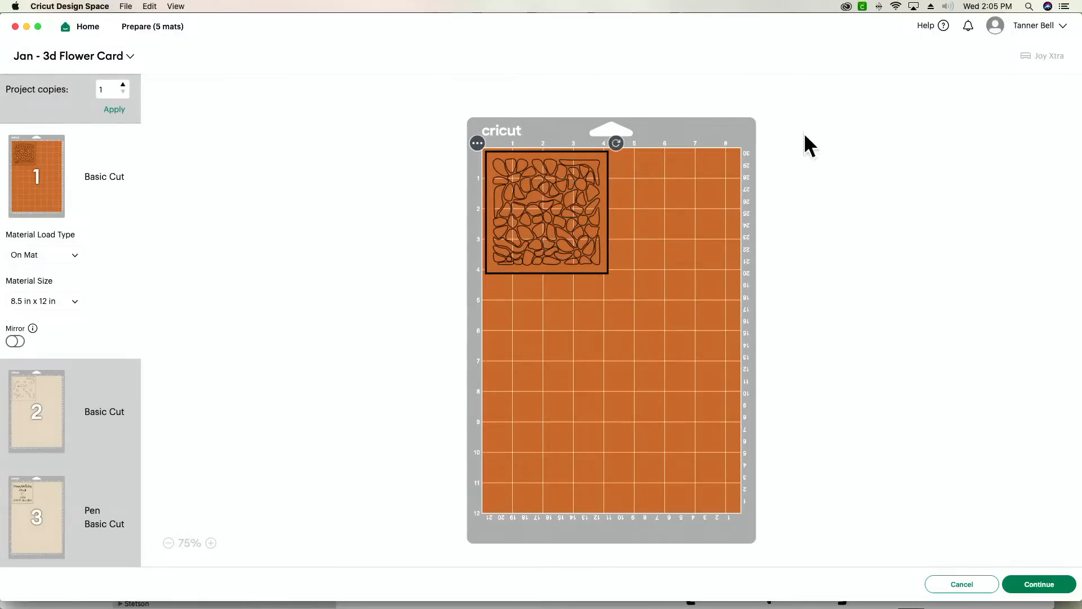
- Load the original "Jan - 3d Flower Card" project, replacing the unsaved project on the canvas
left_click(1038, 585)
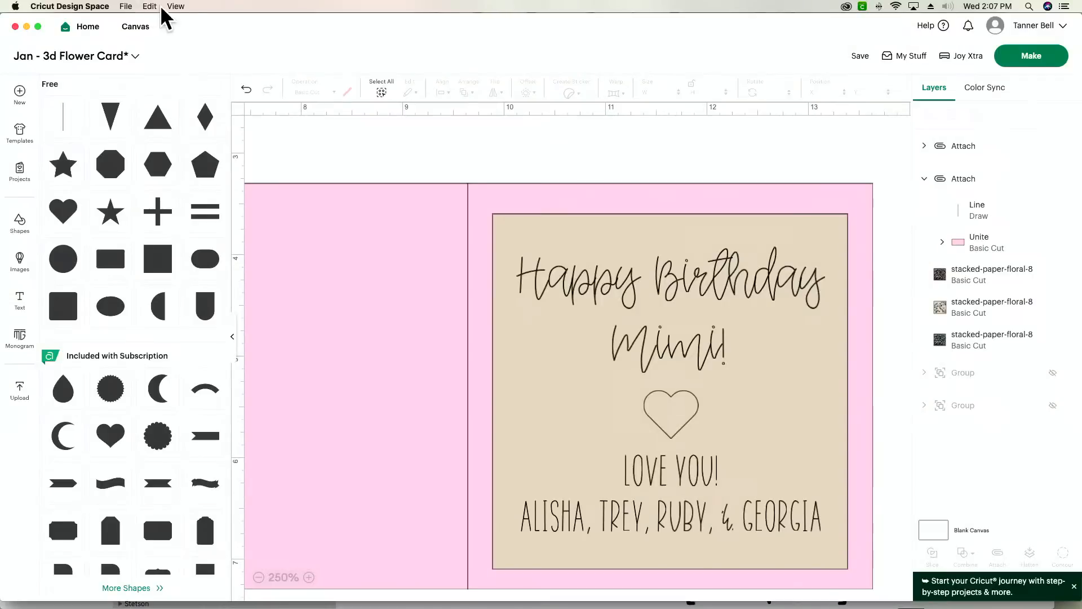
left_click(176, 6)
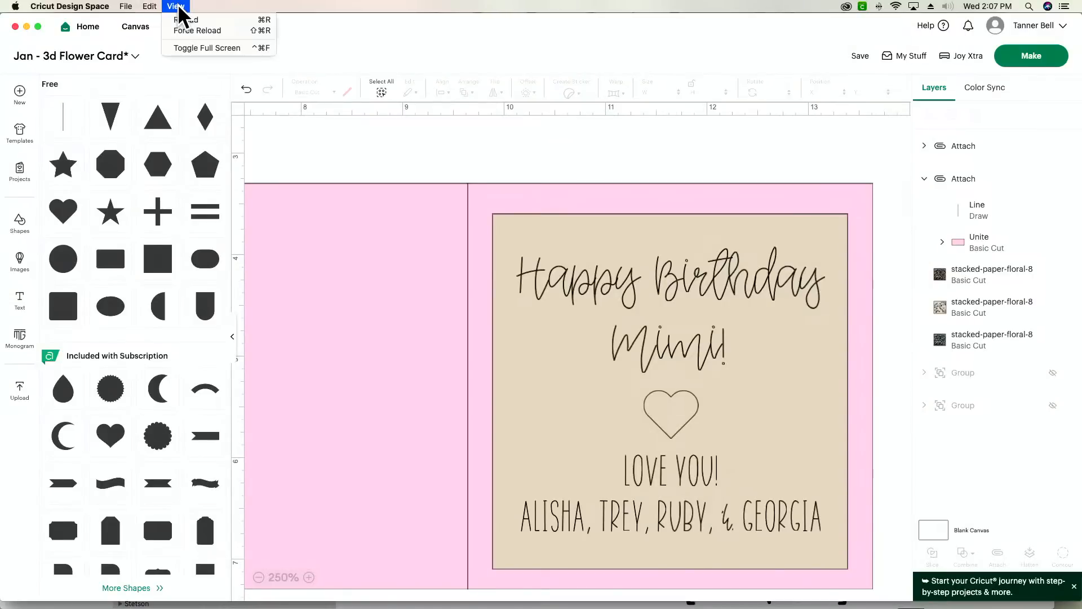
left_click(207, 19)
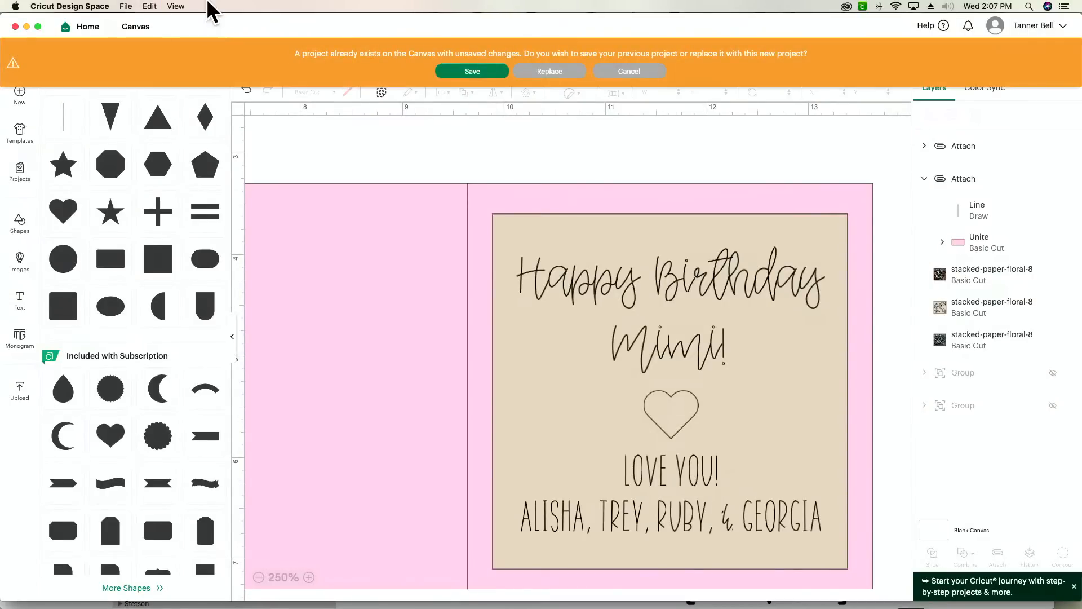
left_click(536, 74)
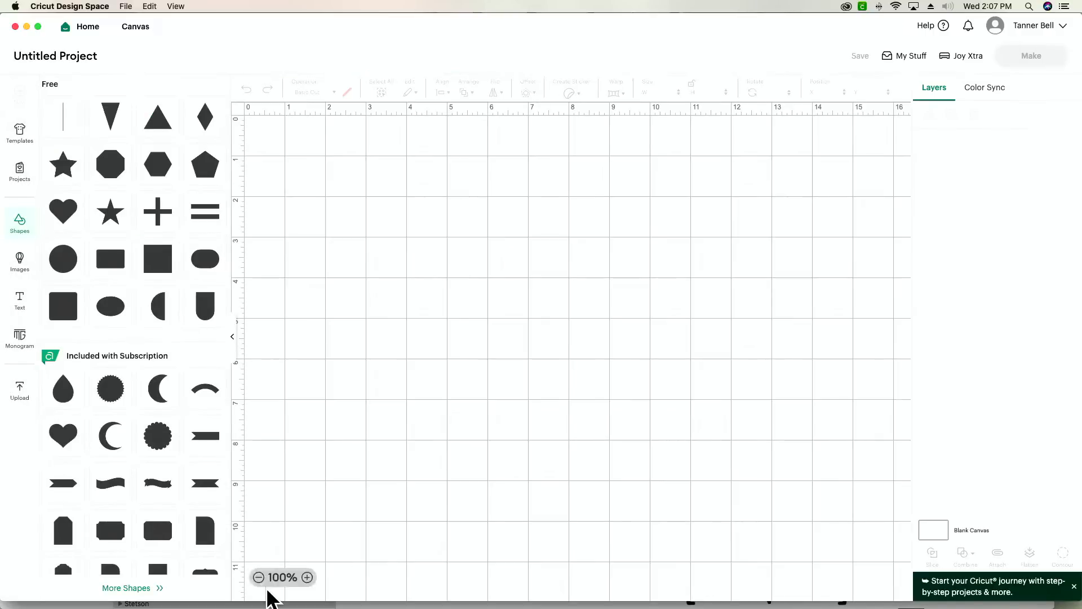
left_click(259, 578)
left_click(259, 579)
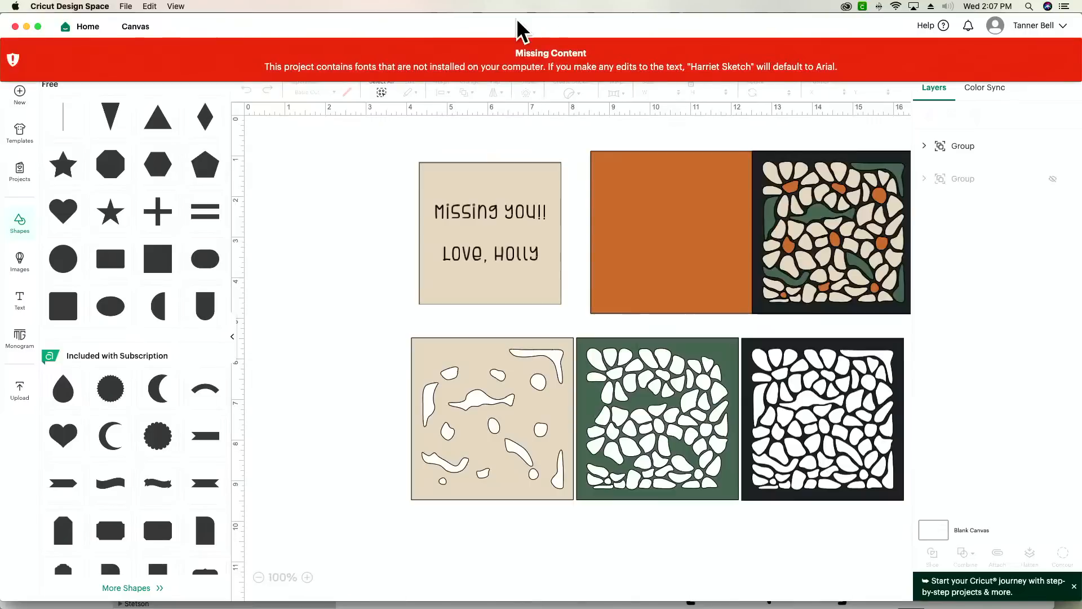
left_click(507, 65)
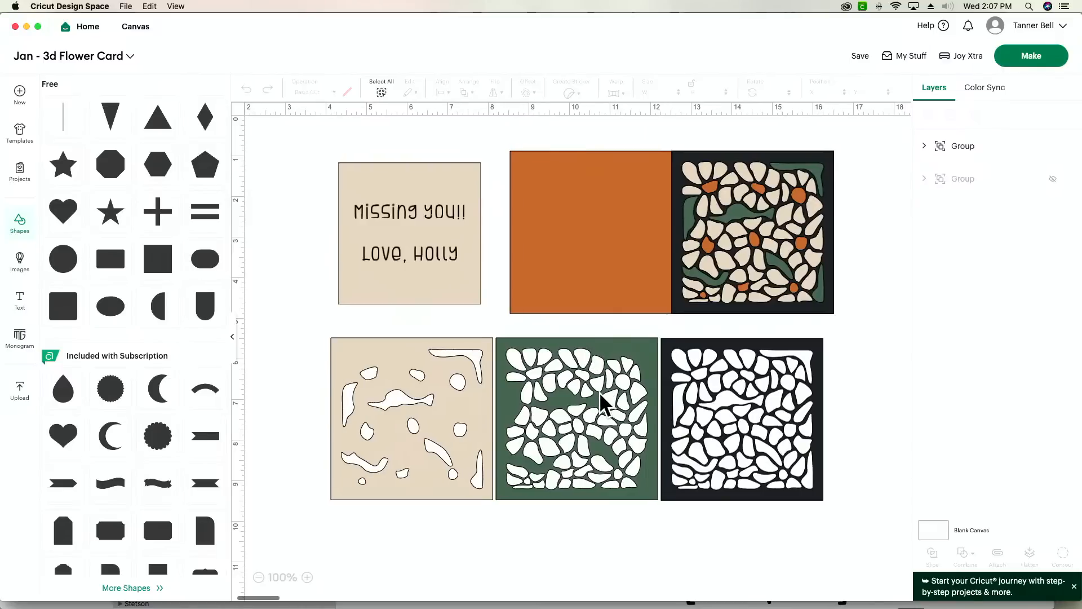
- Ungroup the complete flower card design into its separate layers
left_click(610, 248)
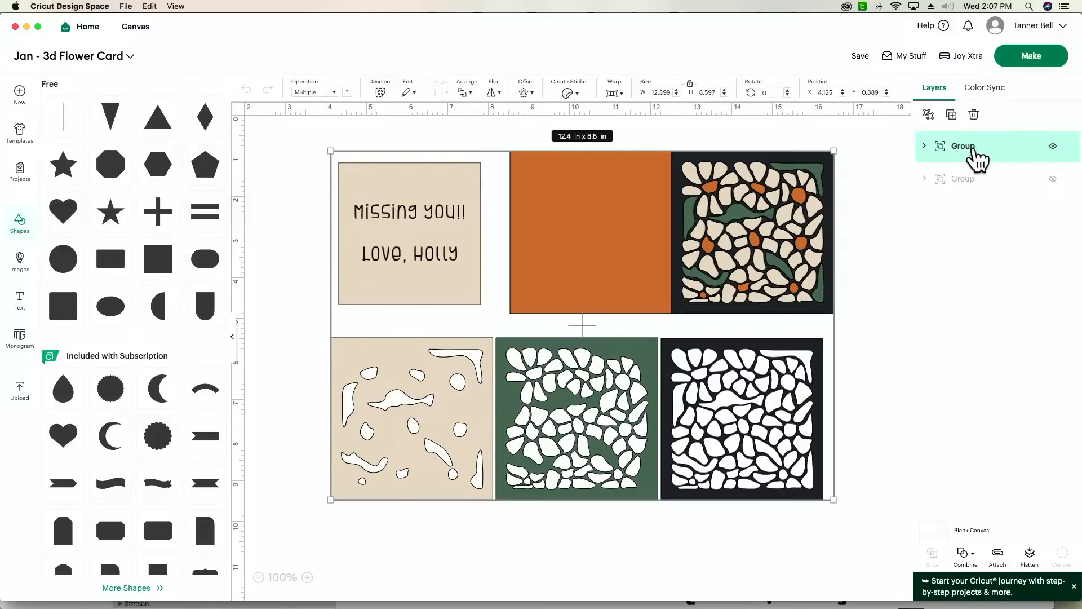
left_click(928, 115)
left_click(879, 347)
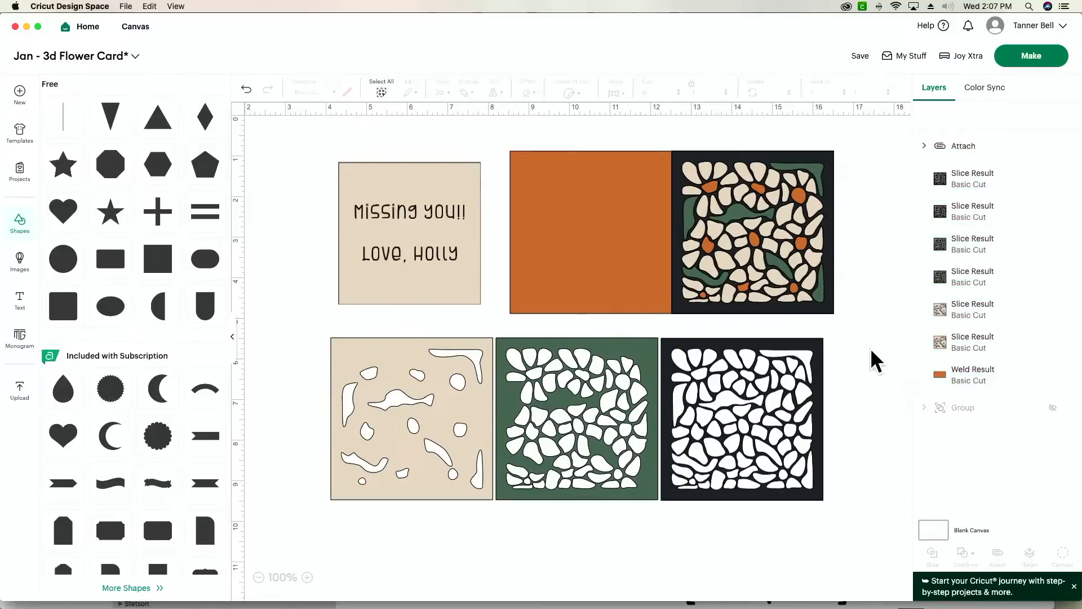
- Place the orange card base below the row of floral layers and recolour it pink
left_click(581, 237)
left_click_drag(580, 236, 413, 495)
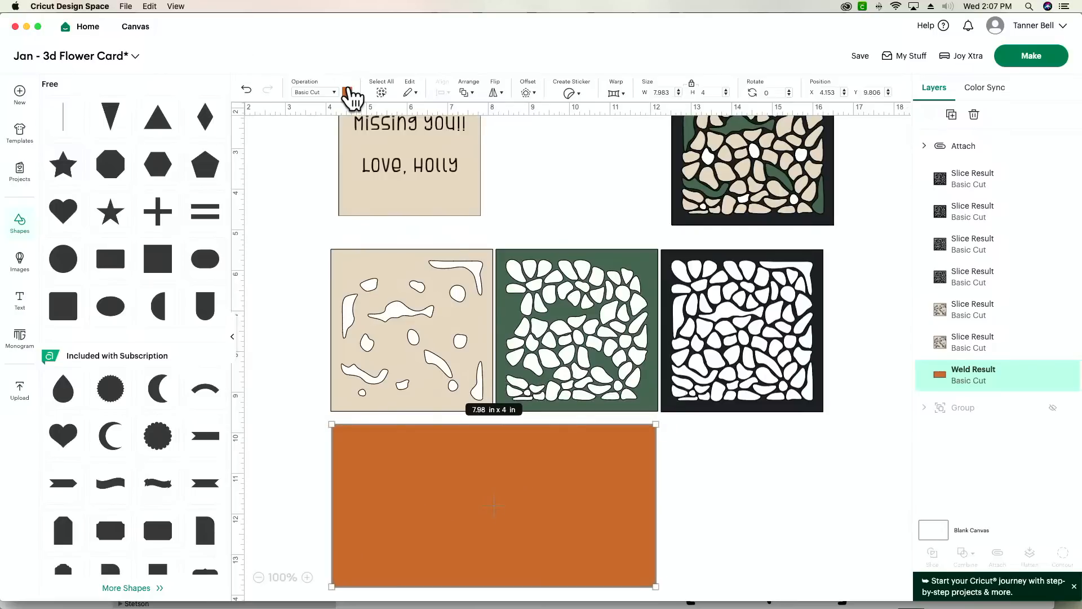
left_click(347, 91)
left_click(359, 160)
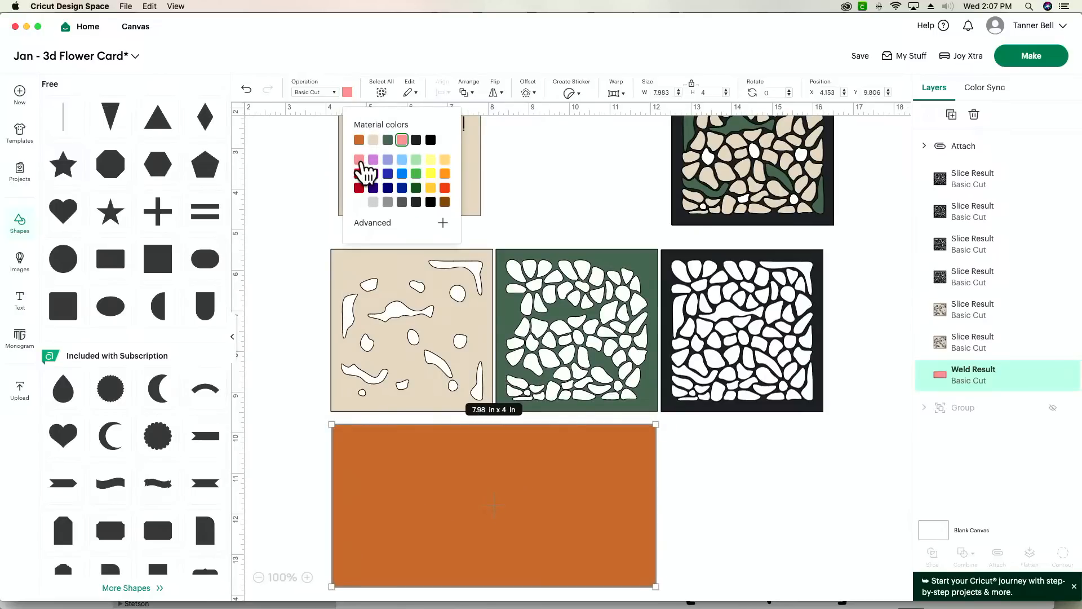
left_click(773, 492)
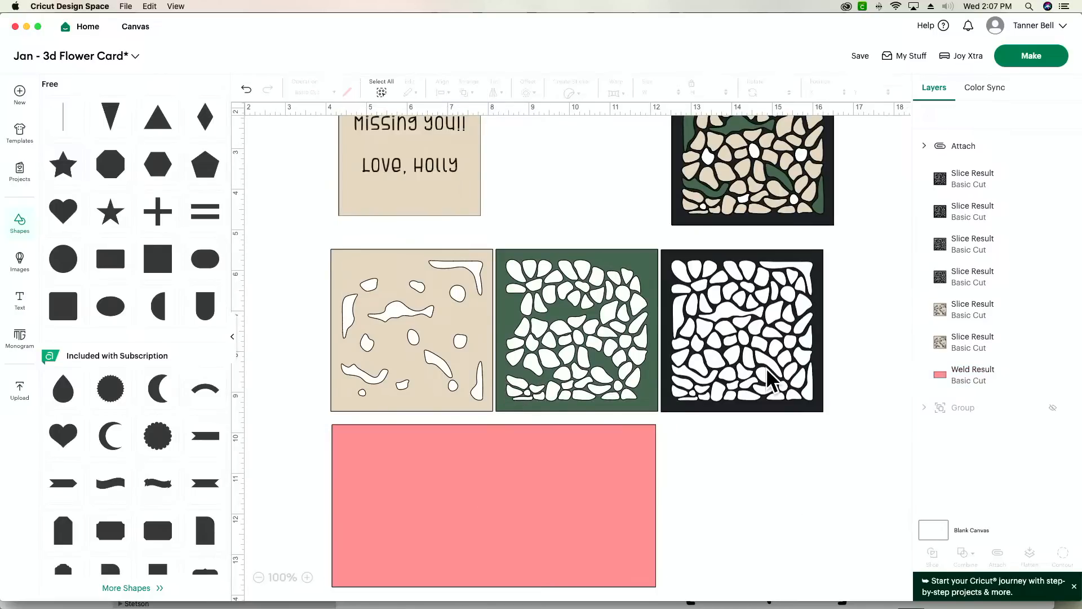
- Recolour the separate black floral layer beside the green one to the project's orange
left_click(773, 382)
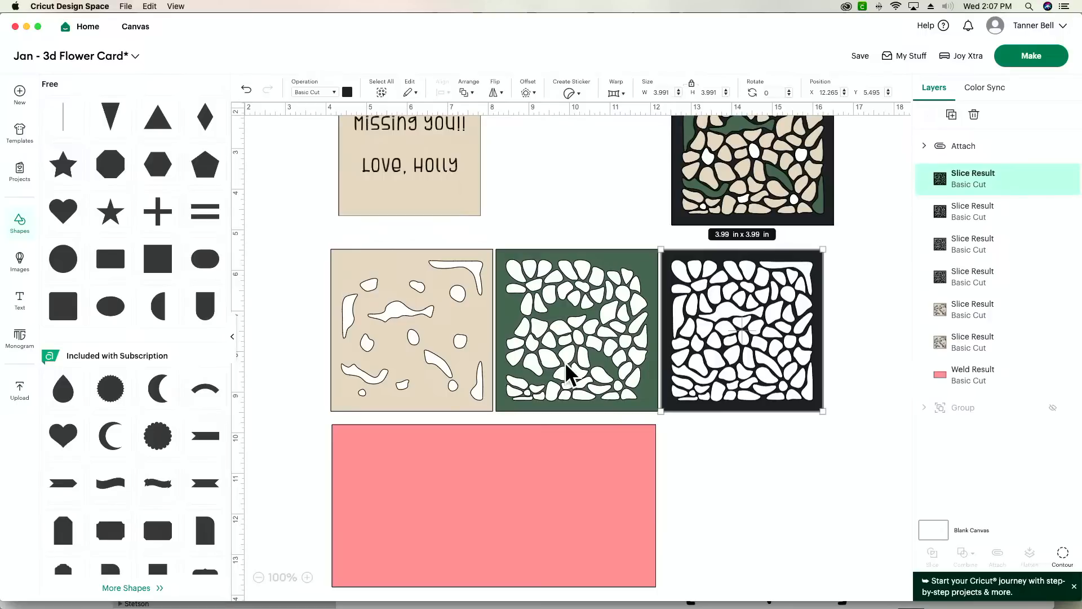
left_click(583, 374)
left_click(401, 375)
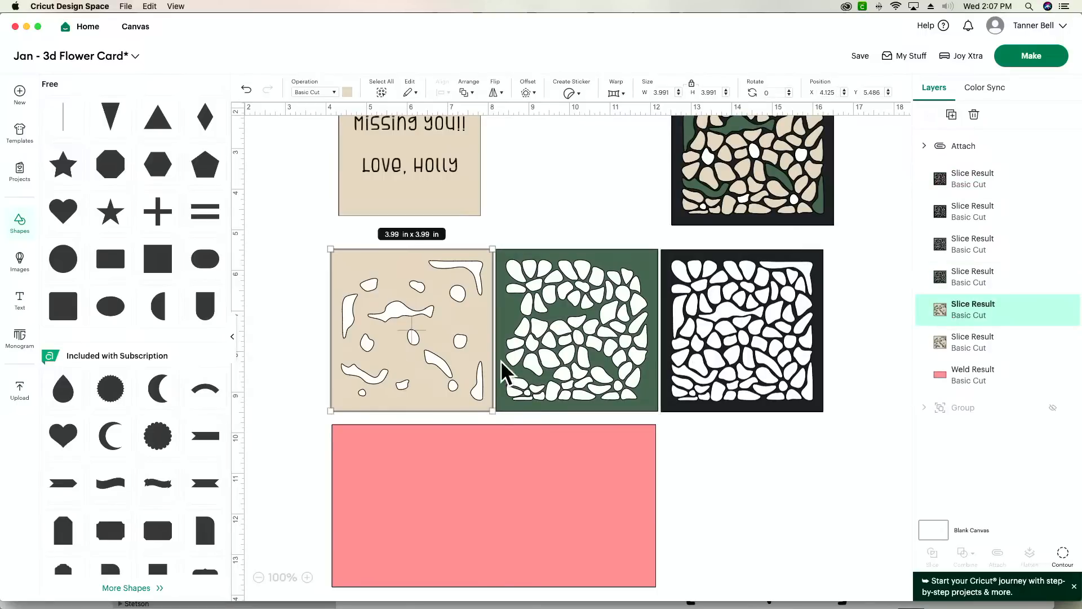
left_click(721, 352)
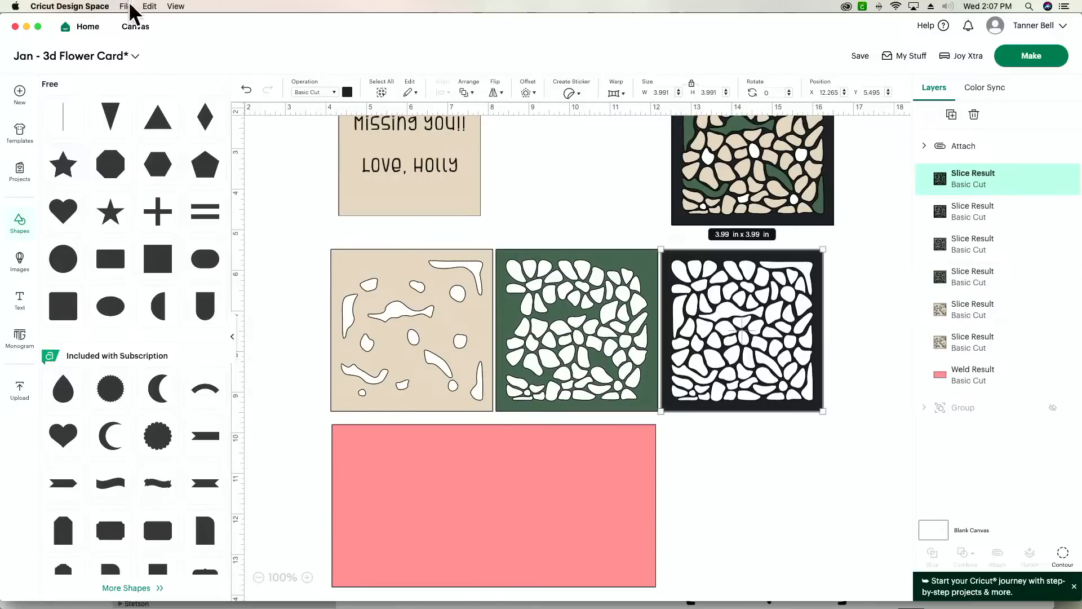
left_click(347, 92)
left_click(359, 140)
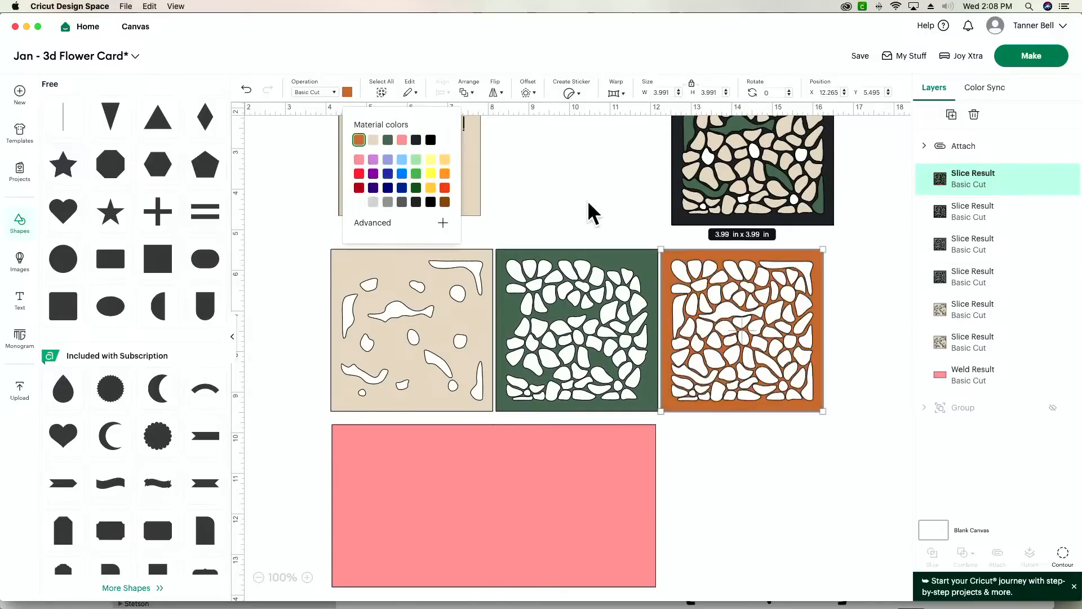
left_click(569, 203)
- Detach the beige "Missing you!!" insert into its two texts and background square
mouse_move(455, 197)
left_mouse_down()
mouse_move(451, 210)
mouse_move(447, 197)
left_mouse_up()
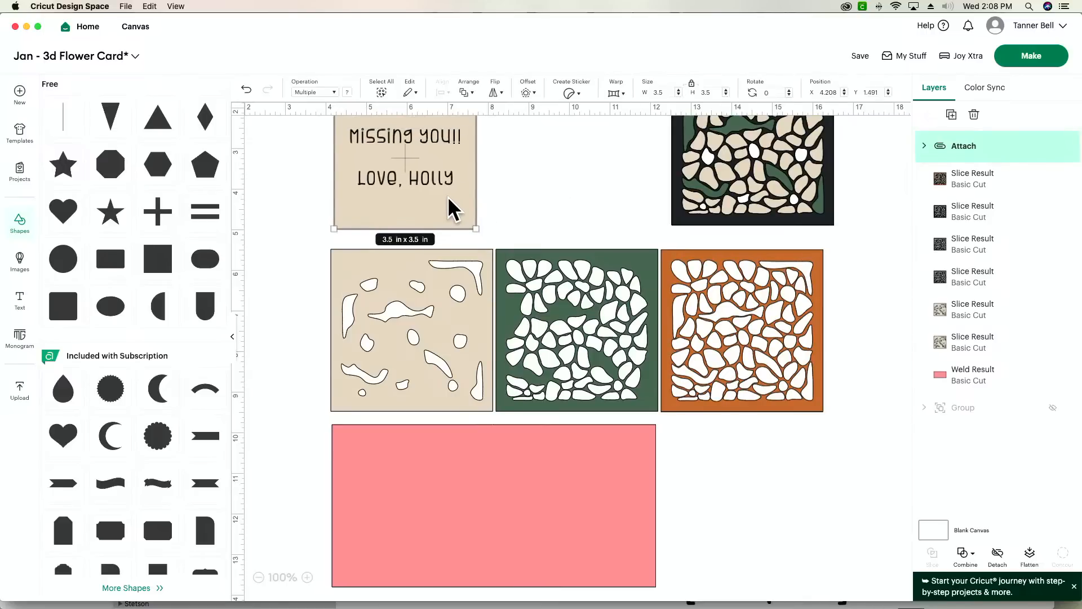
scroll(671, 202, "left", 1)
scroll(679, 208, "right", 2)
scroll(679, 208, "up", 1)
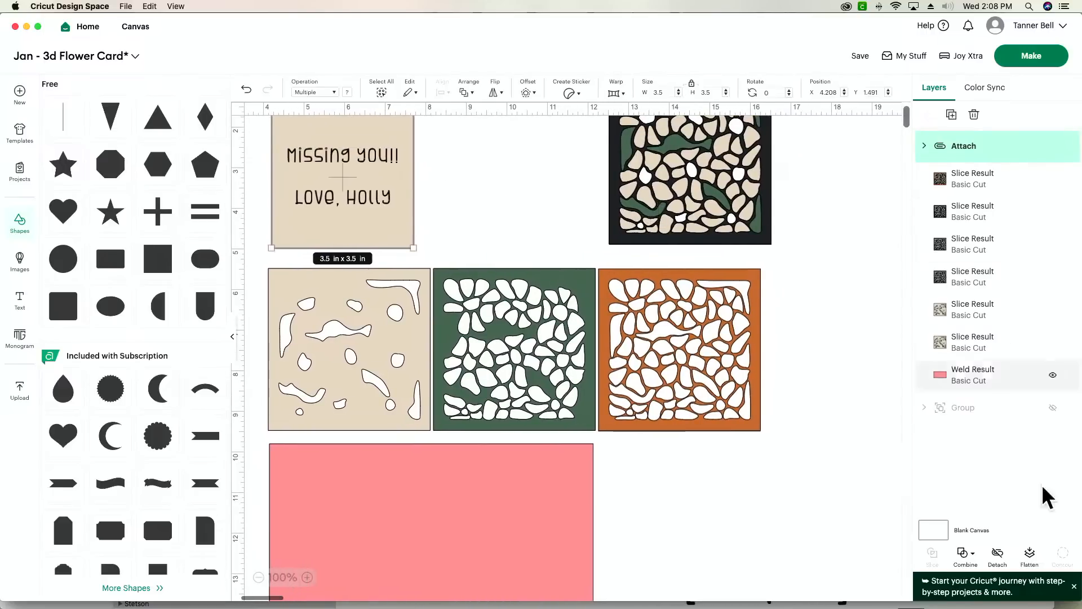
left_click(998, 555)
scroll(457, 211, "left", 2)
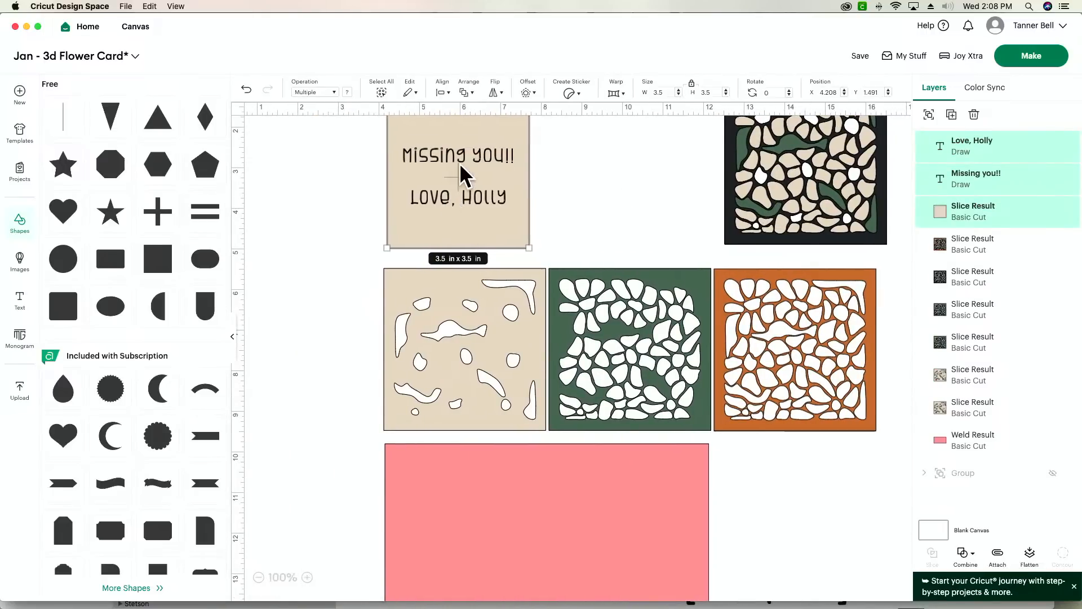
- Replace the "Missing you!!" text with "Happy Birthday" and a second line reading "Mama!"
left_click(442, 156)
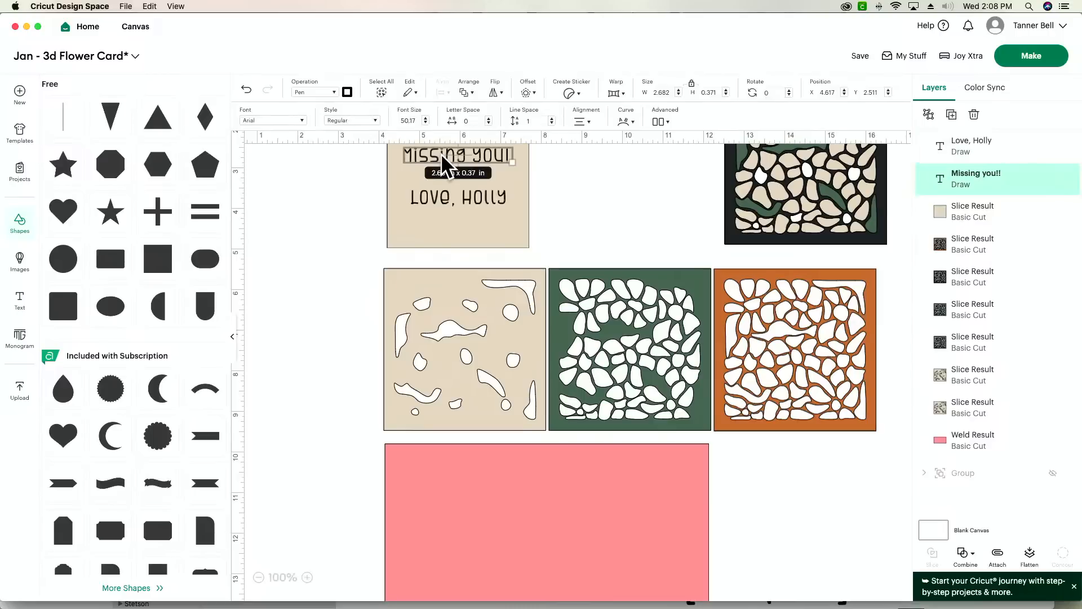
double_click(440, 154)
scroll(549, 188, "up", 2)
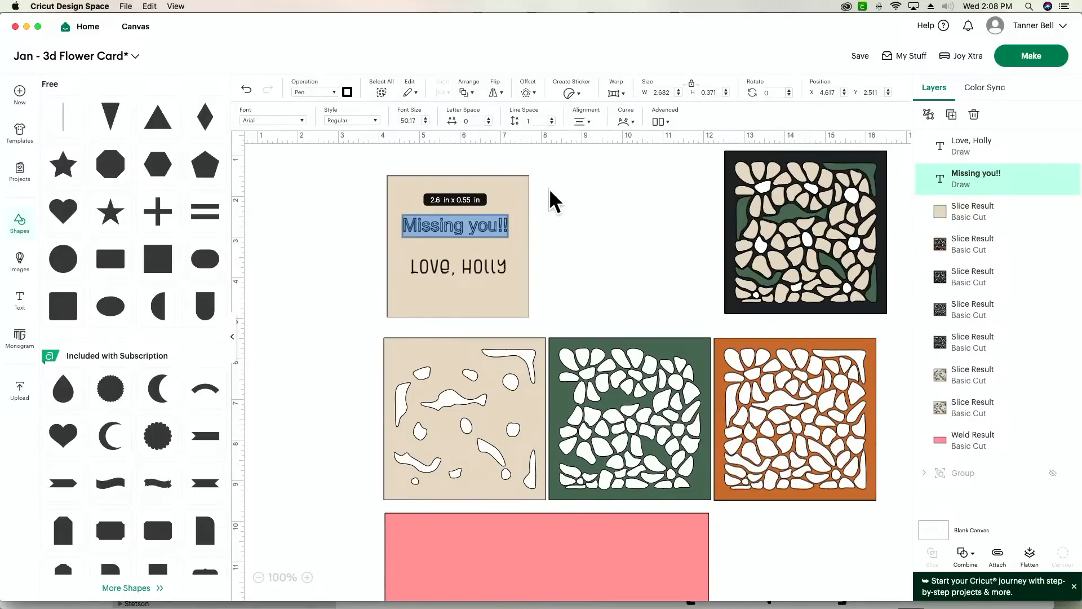
type("Hap")
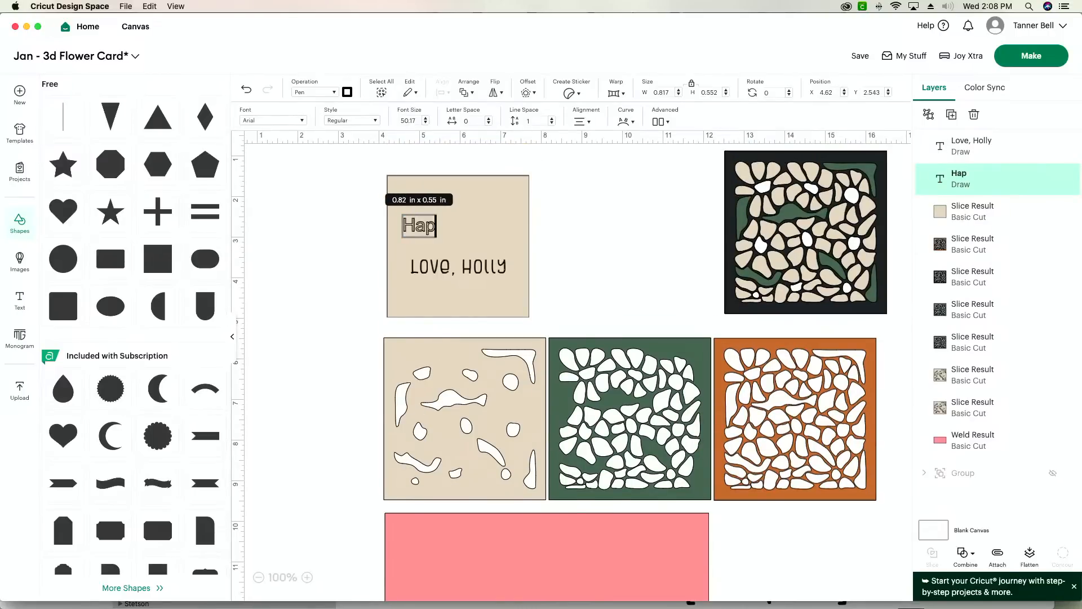
type("py Birthday")
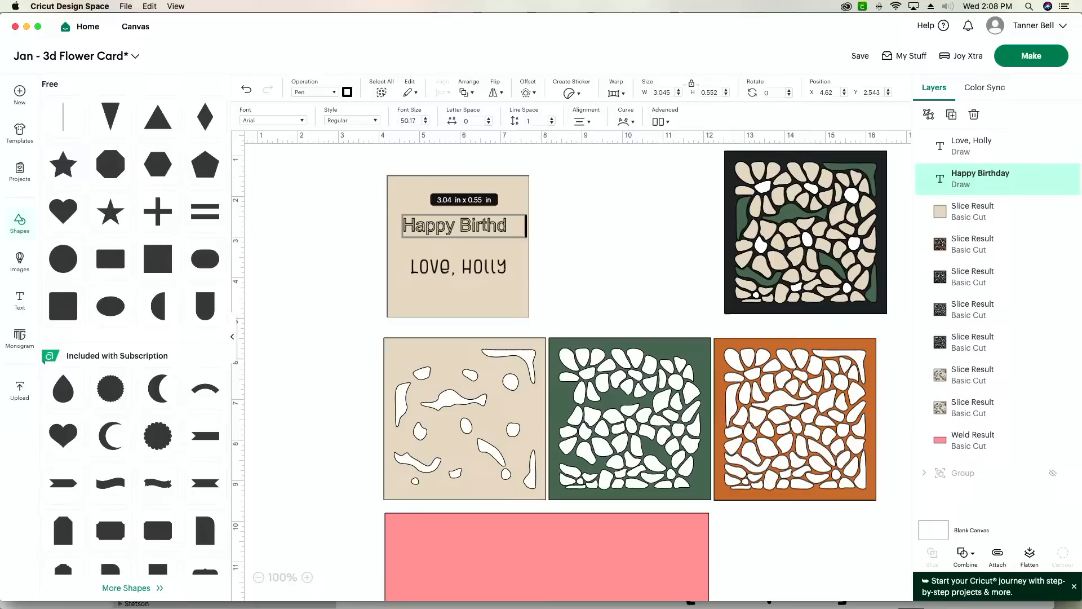
key("Return")
type("Mama!")
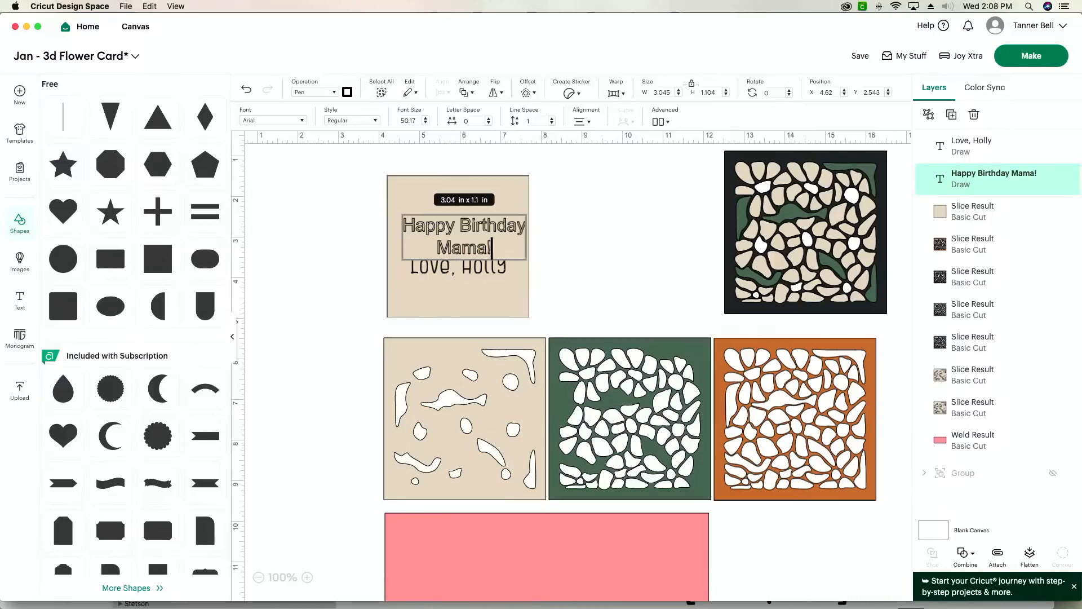
left_click(576, 279)
- Change the recipient's name on the second line of the birthday text, keeping the exclamation mark
left_click(470, 236)
double_click(469, 234)
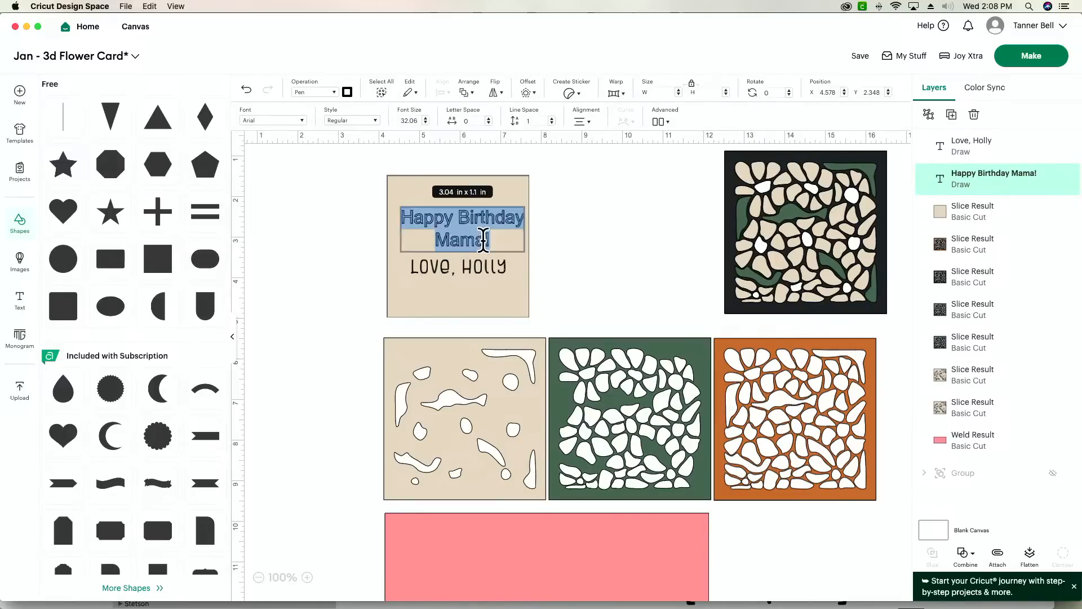
left_click(489, 240)
key("BackSpace")
key("BackSpace")
key("BackSpace")
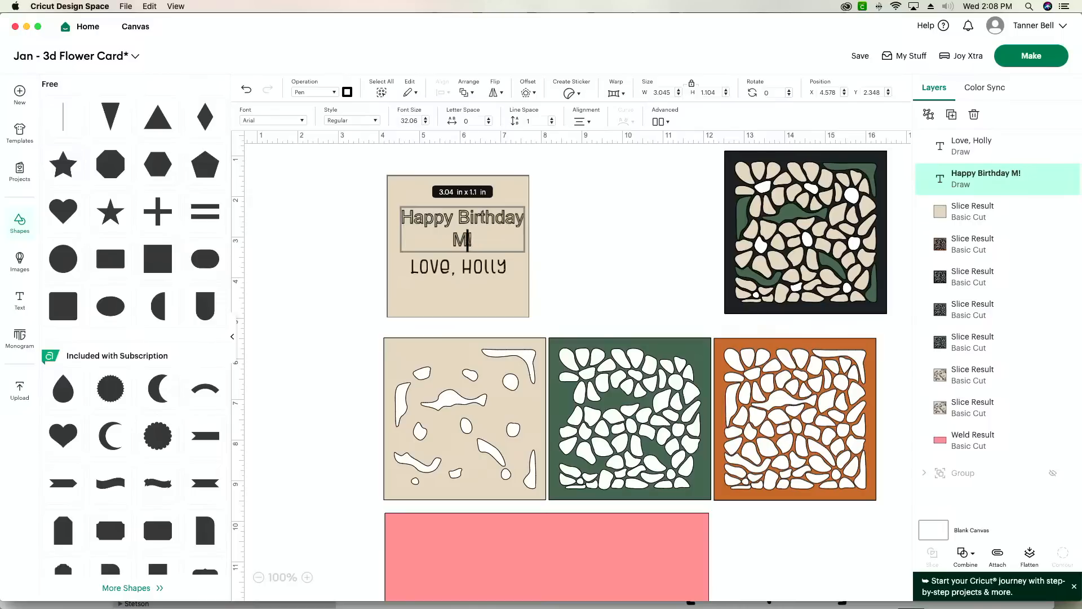
type("imi")
- Replace the insert's signature text with "Love you!" and a second line listing the four senders' first names, separated by commas
left_click(468, 269)
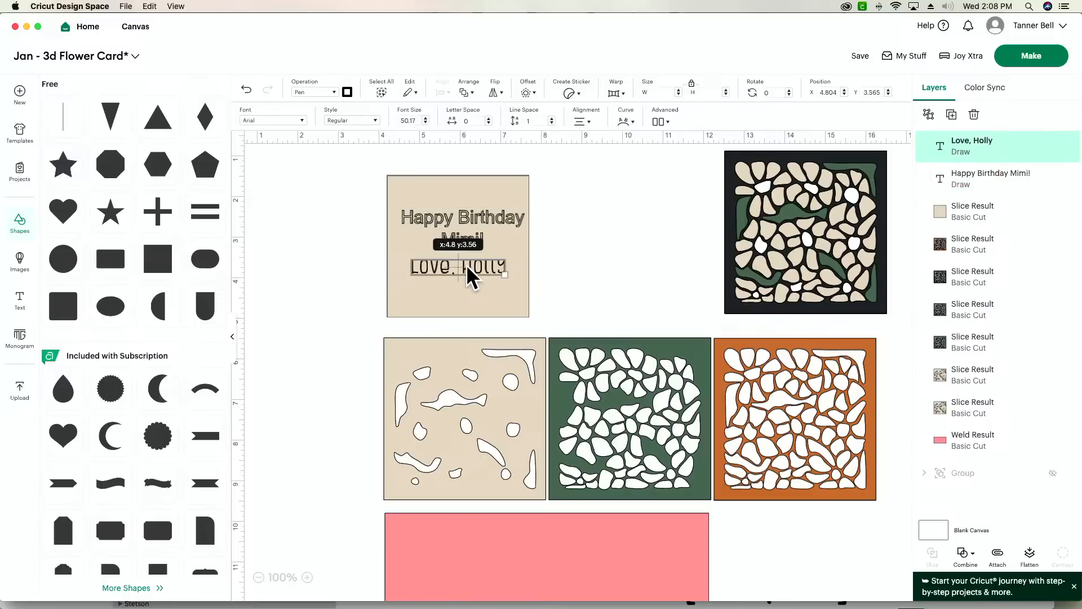
double_click(467, 267)
type("L")
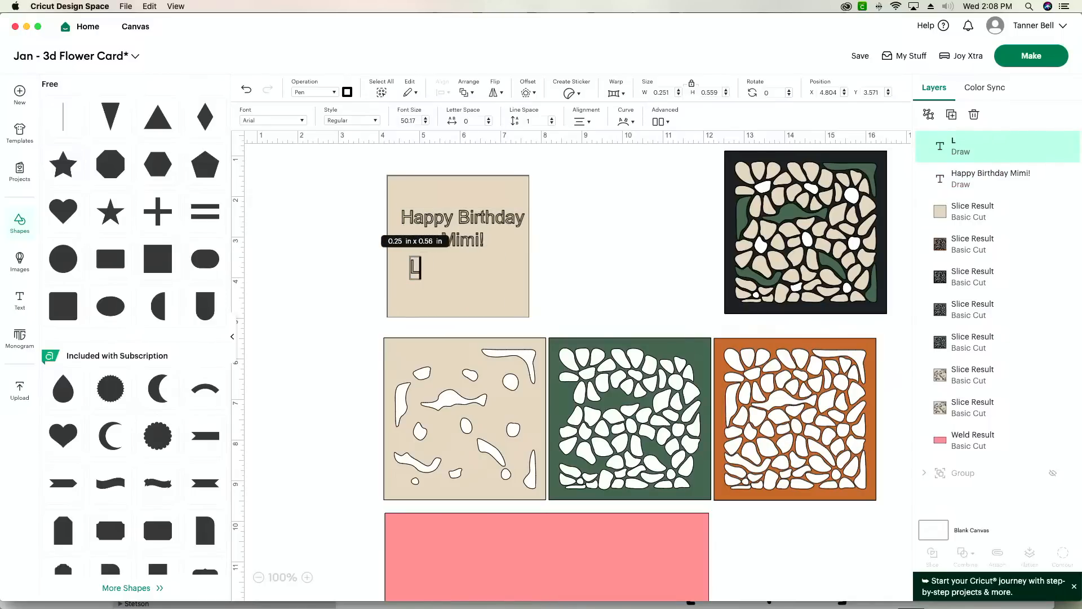
type("ove you!")
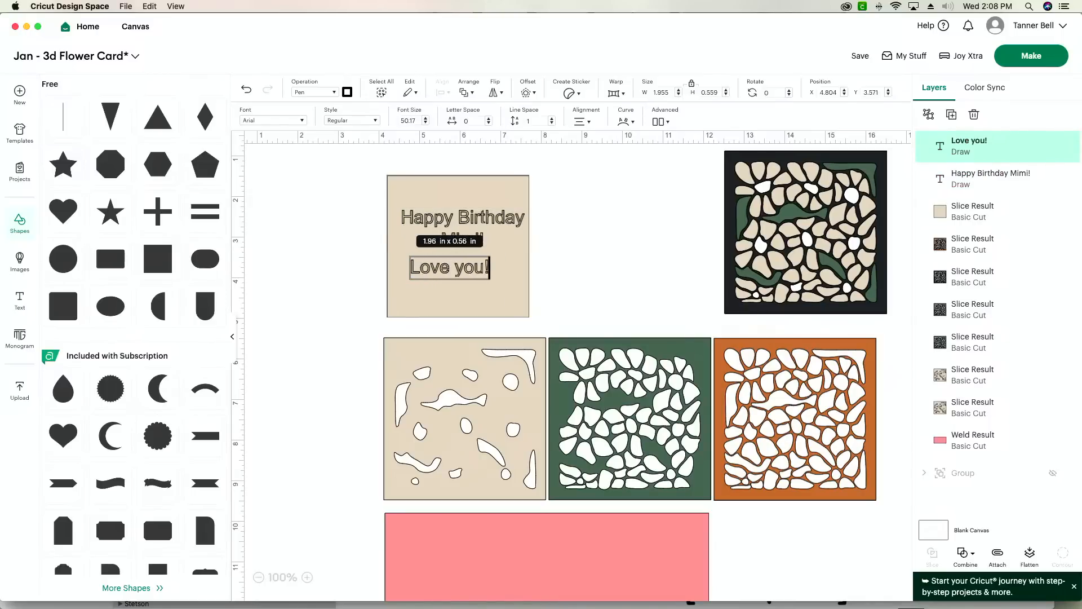
key("Return")
type("Alish")
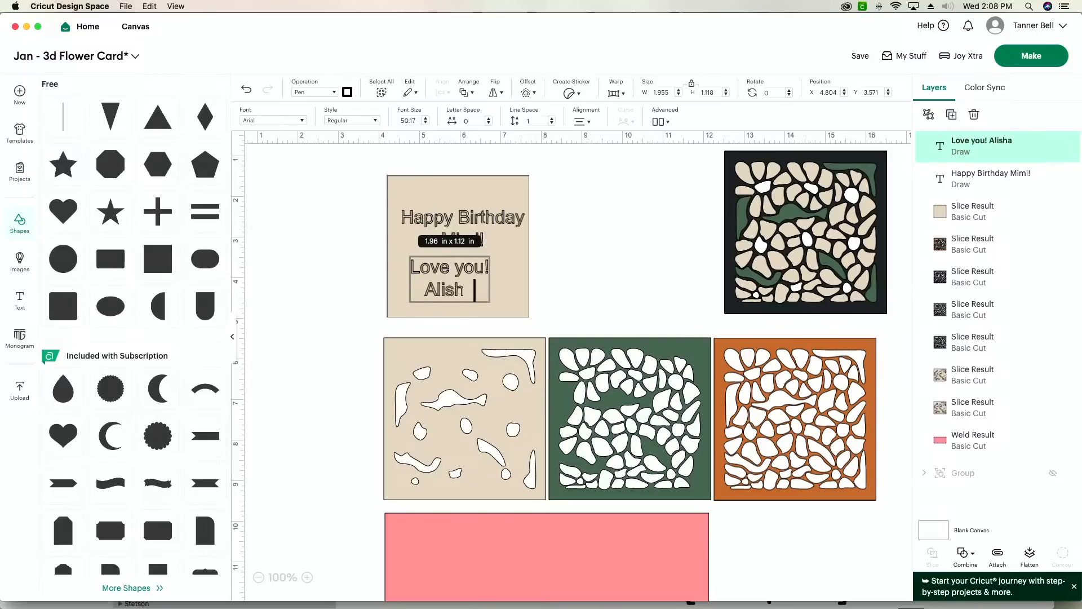
type("a, Trey")
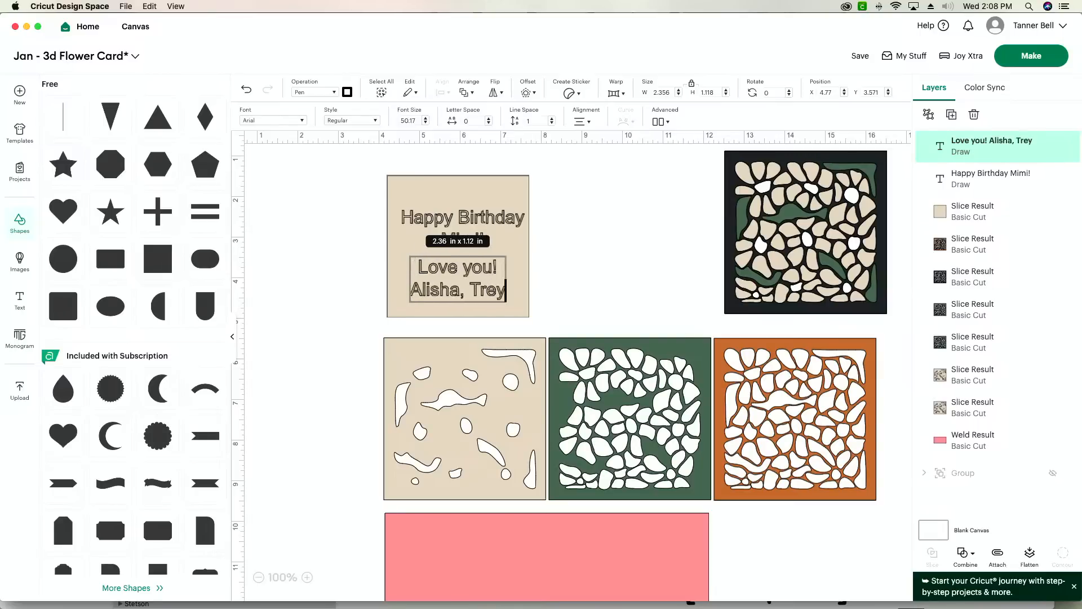
type(", Ruby, Georgia")
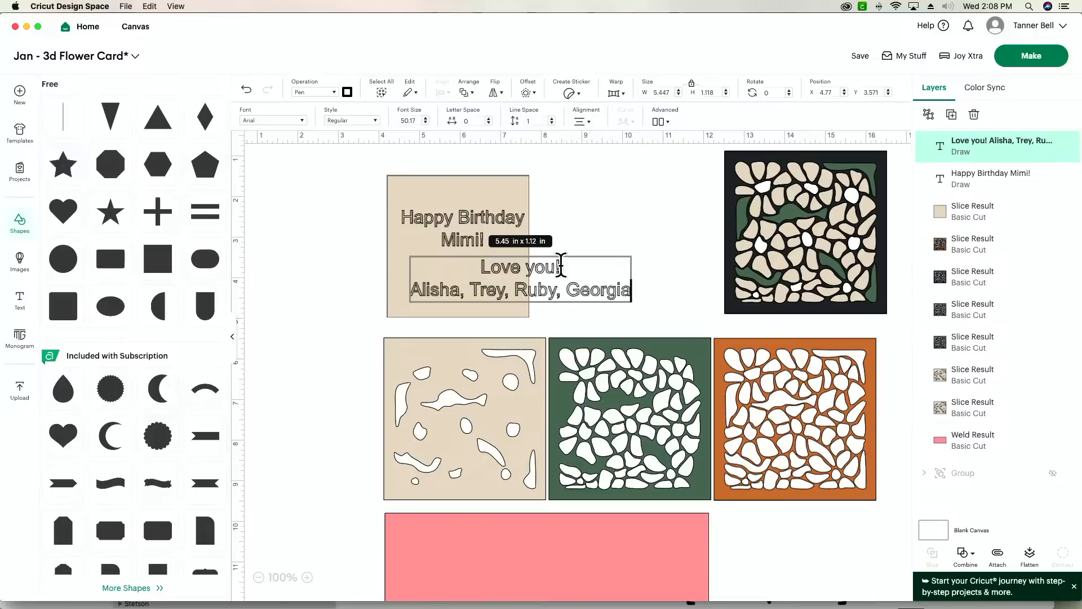
- Shrink the "Love you!" text to about 2.5 in by 0.45 in and move it near the lower edge of the beige square
left_click(659, 298)
left_click_drag(630, 299, 500, 271)
left_click(306, 577)
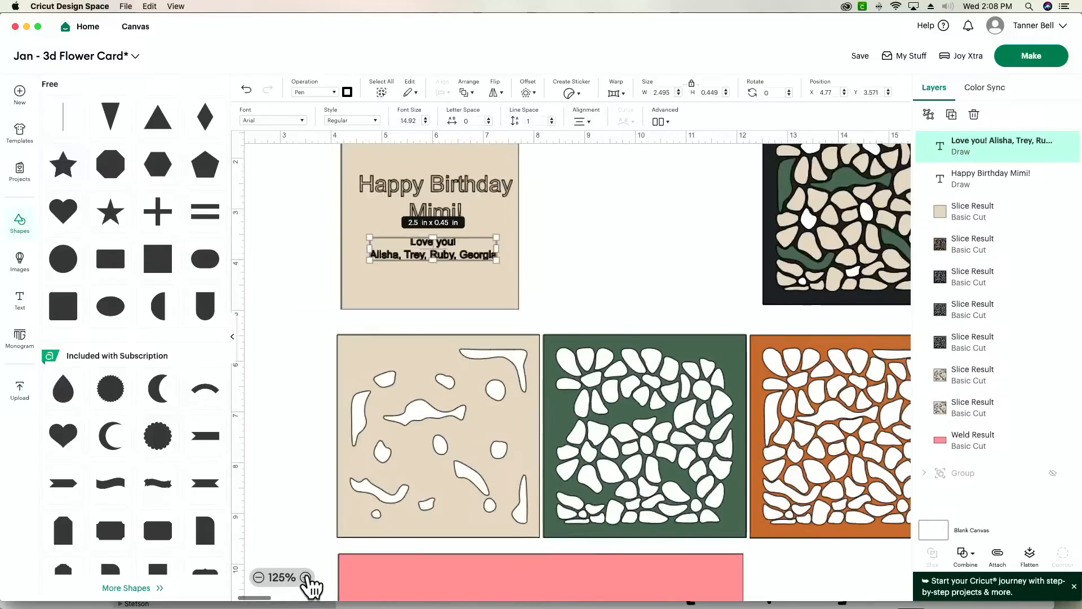
scroll(330, 420, "up", 3)
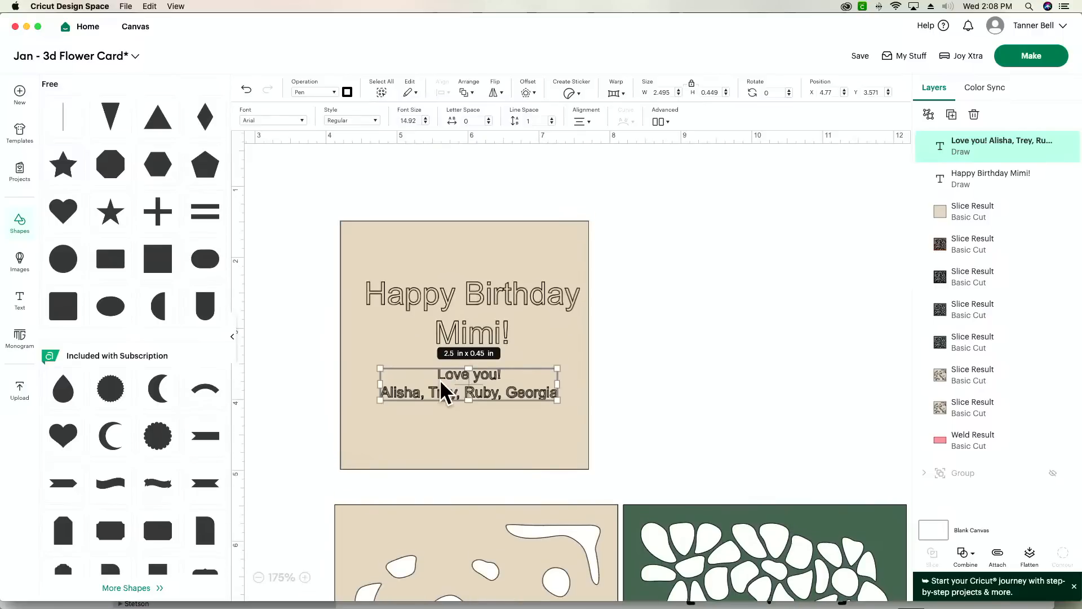
left_click_drag(442, 387, 410, 433)
left_click(290, 121)
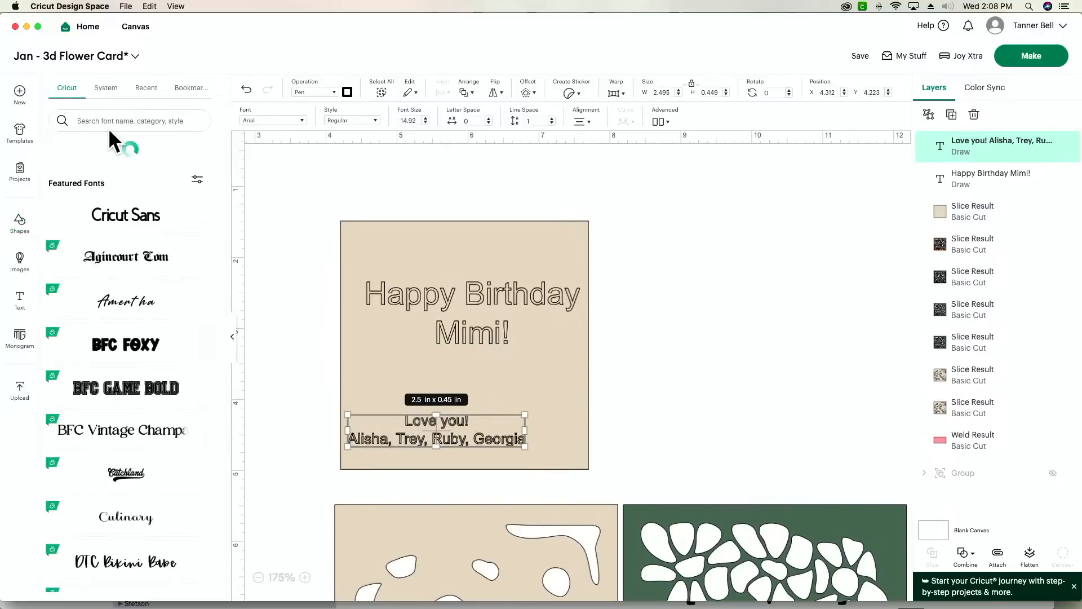
left_click(105, 89)
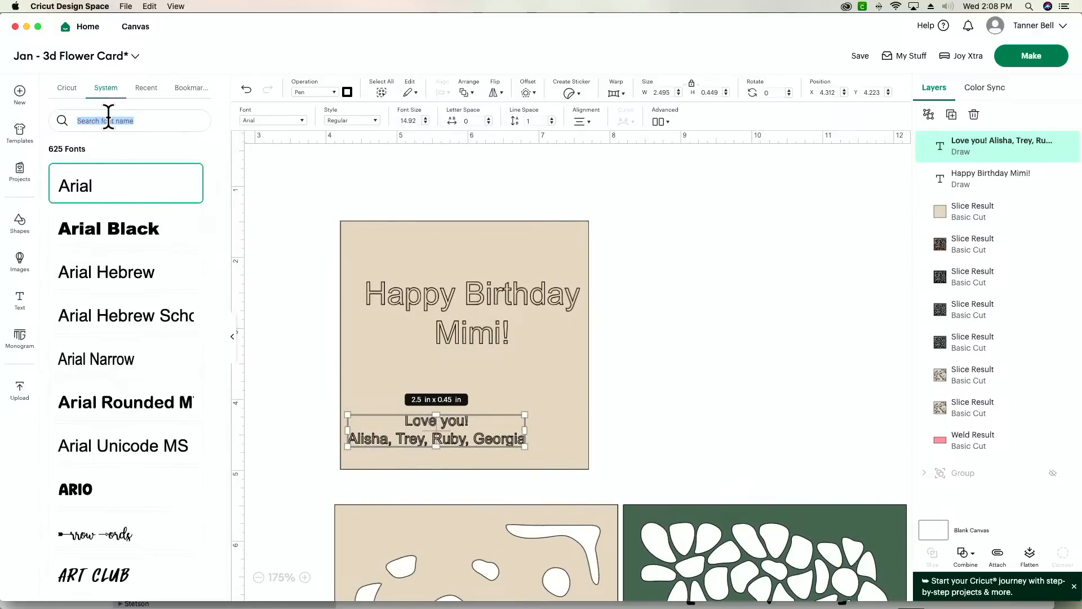
key("BackSpace")
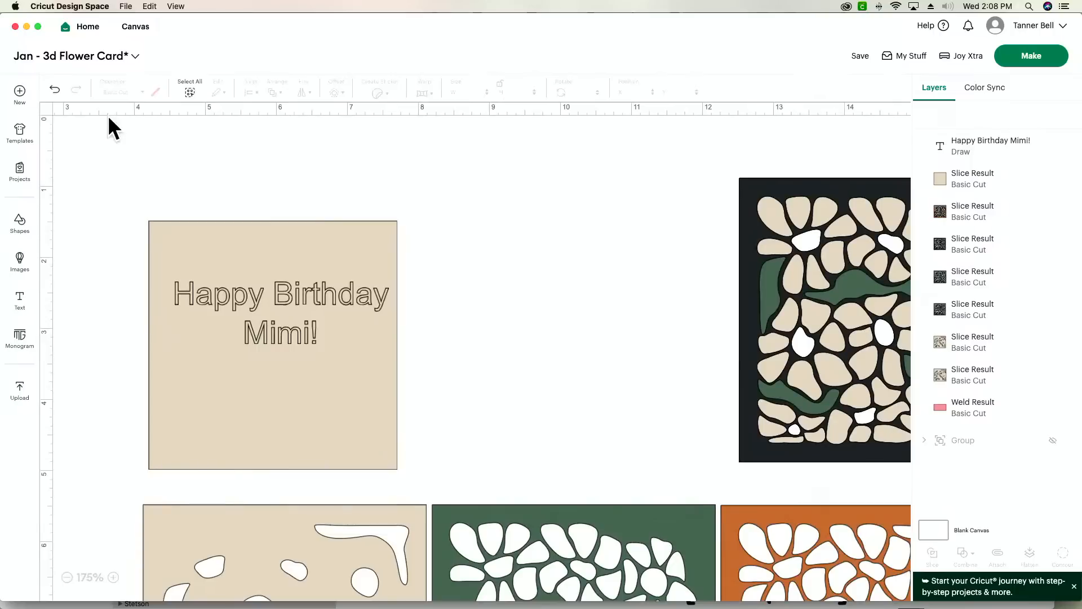
key("super+z")
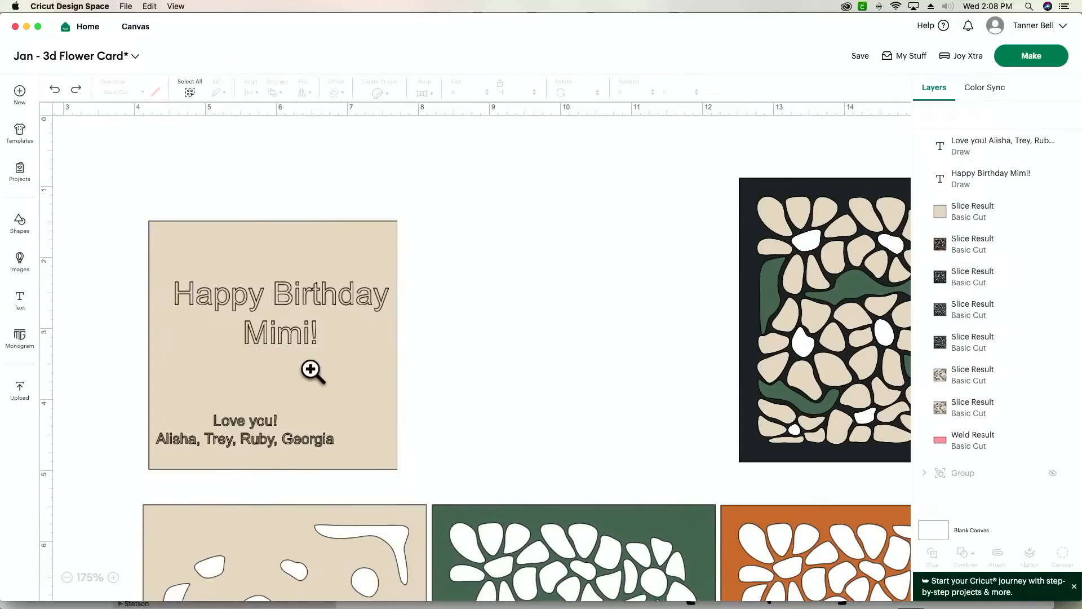
- Set the "Love you!" text in the Cart Wheel Sketch system font and enlarge it to about 2.8 in by 0.8 in
left_click(264, 428)
left_click(103, 120)
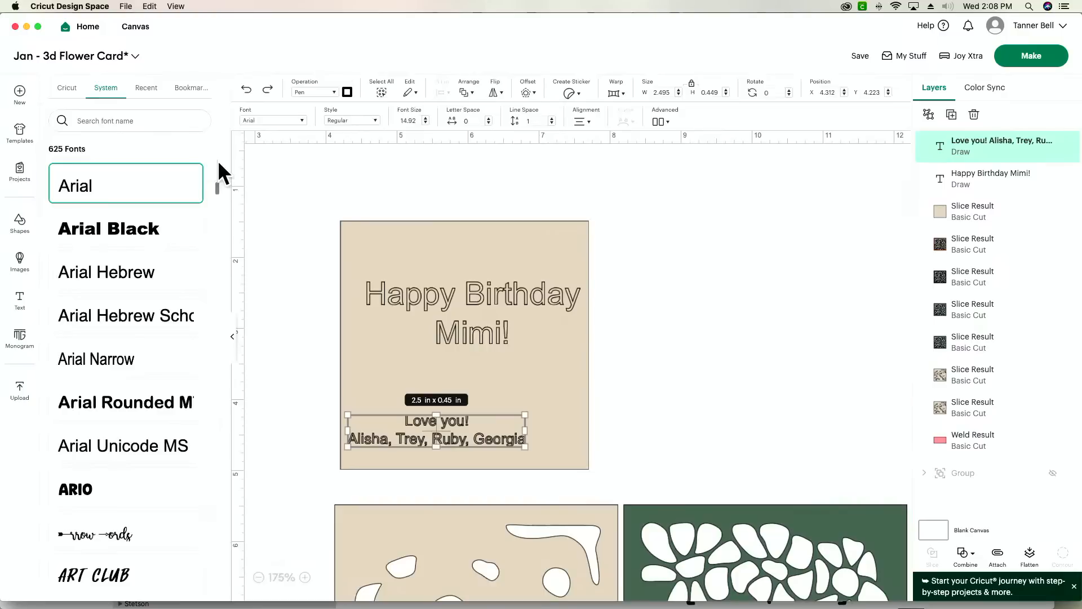
type("sketch")
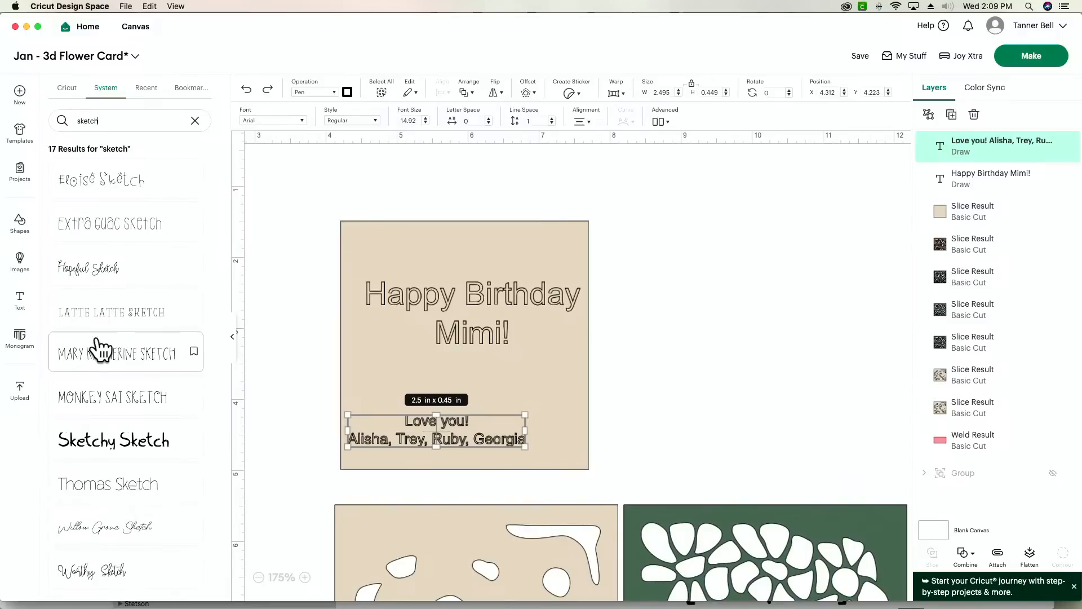
scroll(101, 350, "up", 3)
scroll(96, 343, "up", 1)
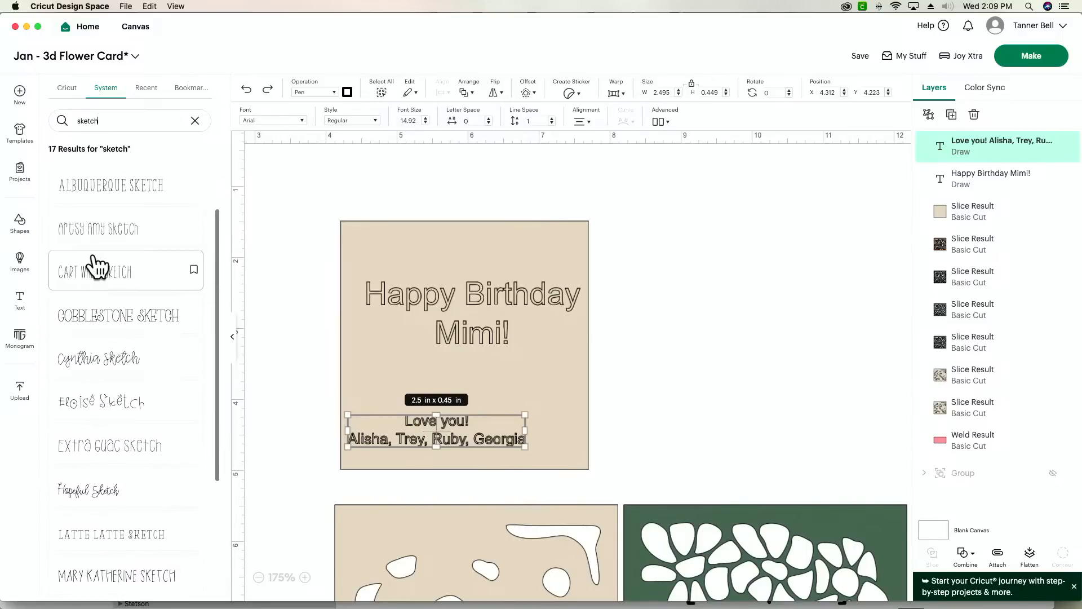
left_click(90, 272)
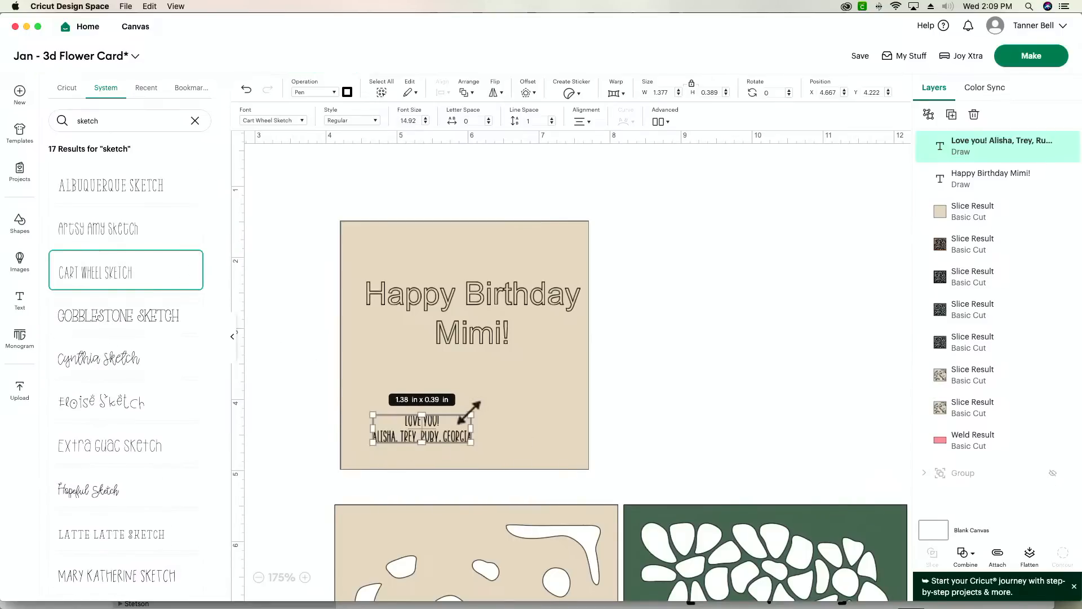
left_click_drag(525, 389, 536, 386)
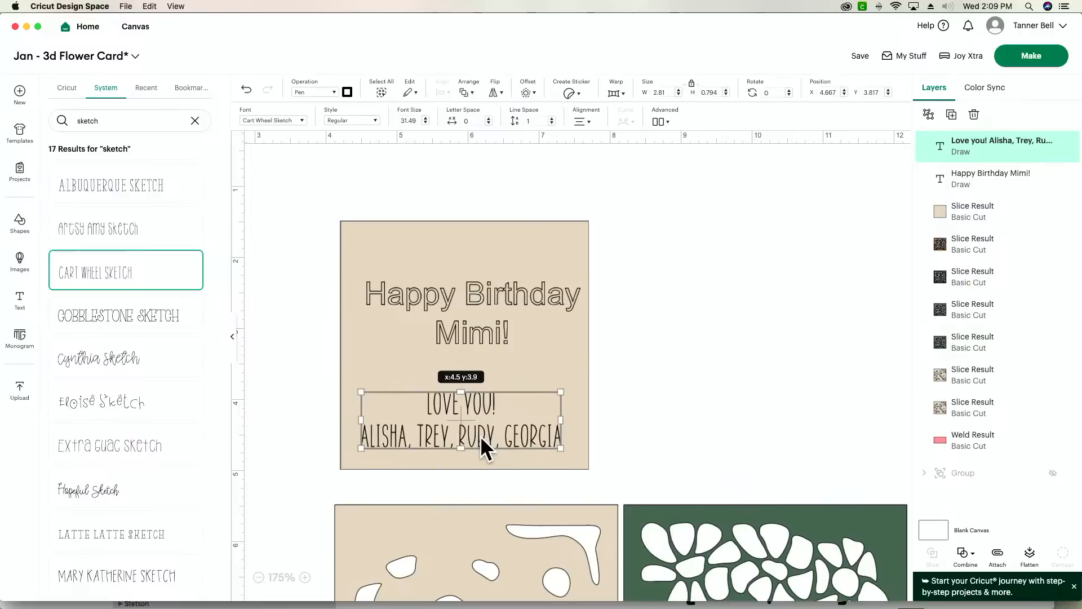
- Set the "Happy Birthday" text in the Willow Grove Sketch font and enlarge it to about 2.84 in by 1.13 in
left_click(476, 316)
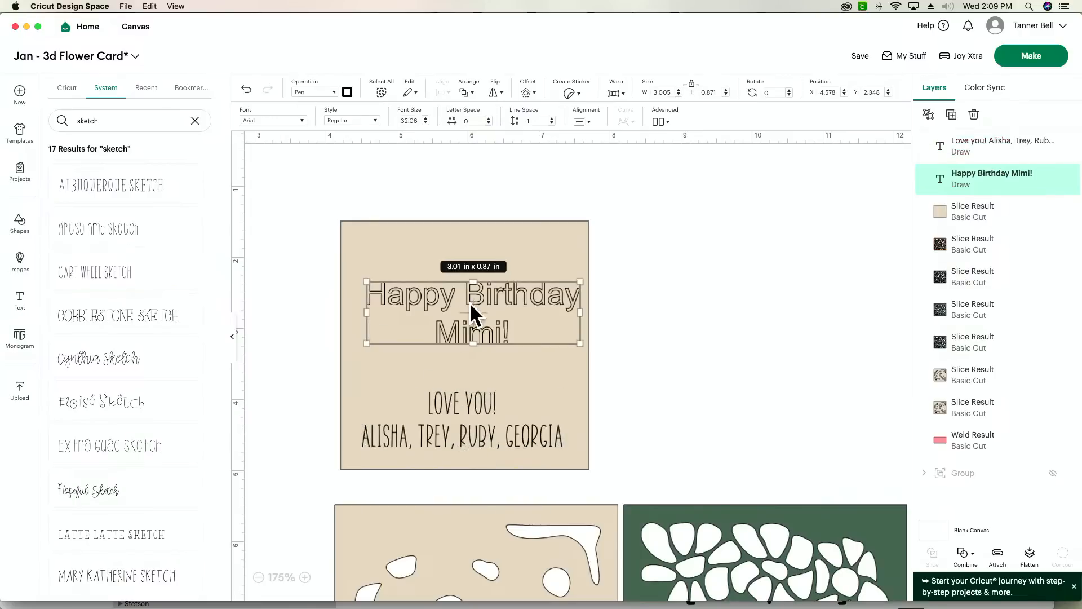
scroll(107, 445, "down", 4)
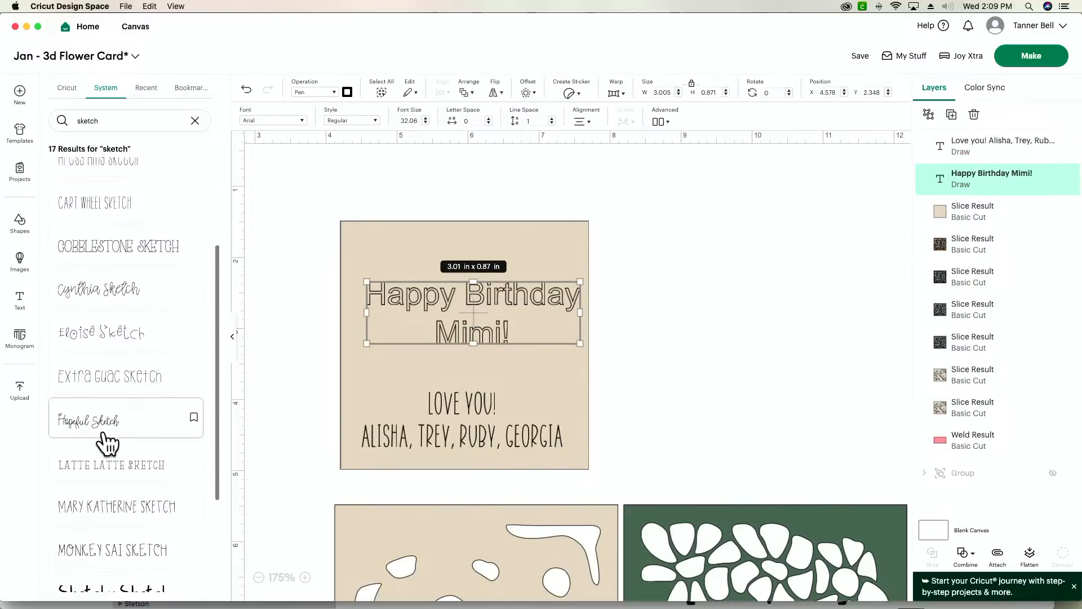
left_click(112, 528)
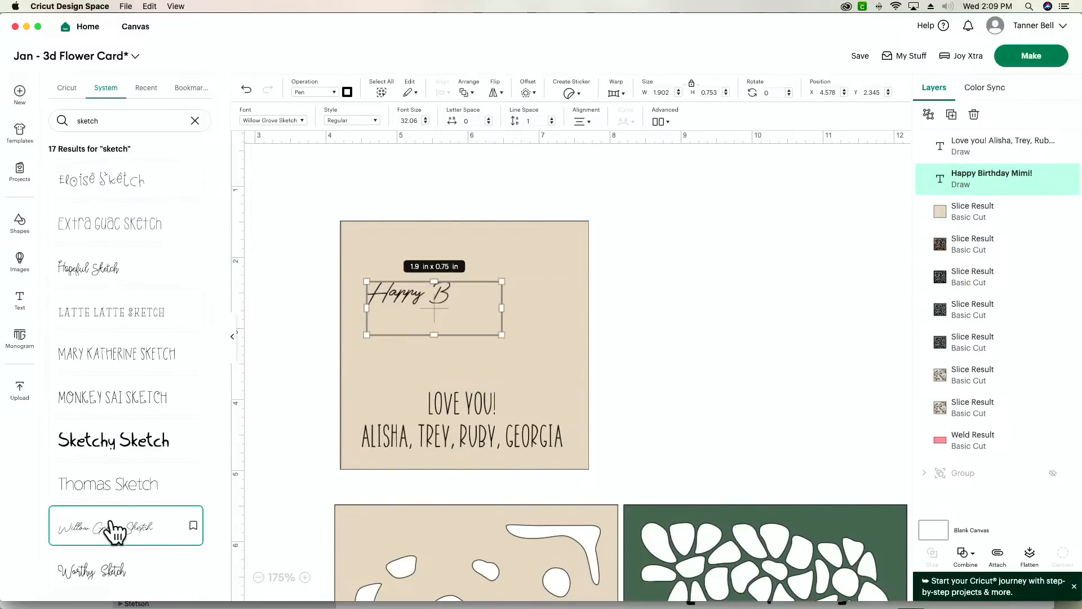
left_click_drag(500, 333, 494, 312)
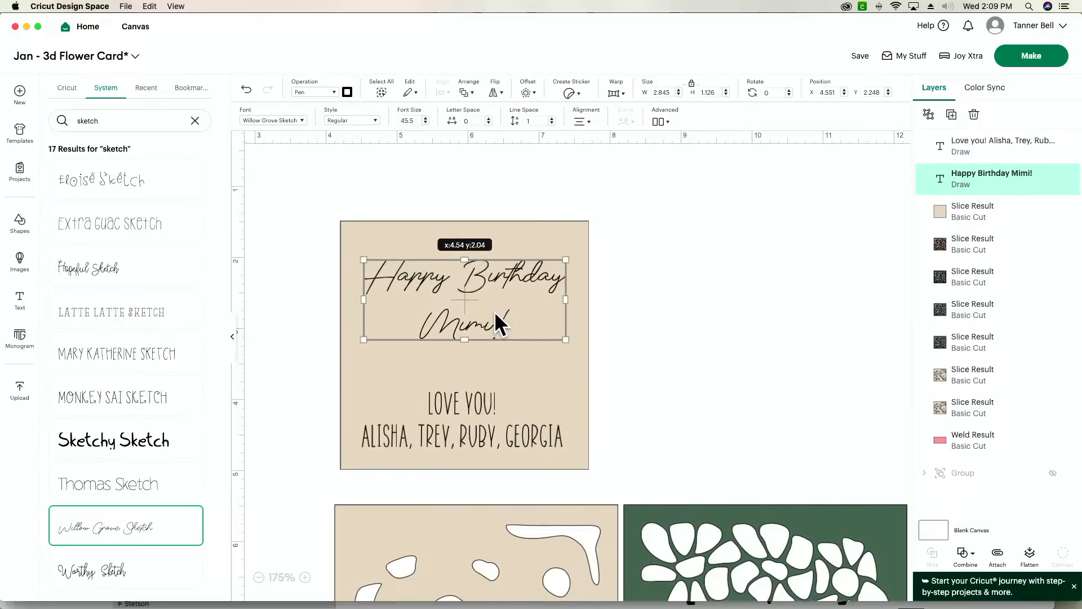
- Add a heart shape about 0.45 in wide between the two texts, moving the birthday text up slightly to make room
left_click(21, 223)
left_click(63, 211)
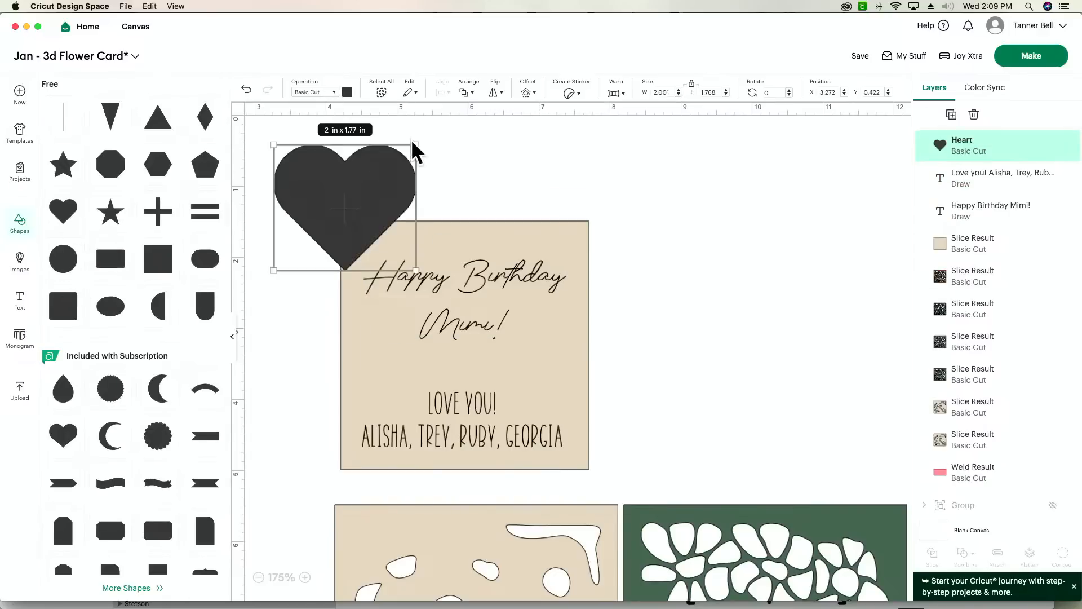
left_click_drag(416, 145, 471, 374)
left_click(319, 179)
left_click(509, 309)
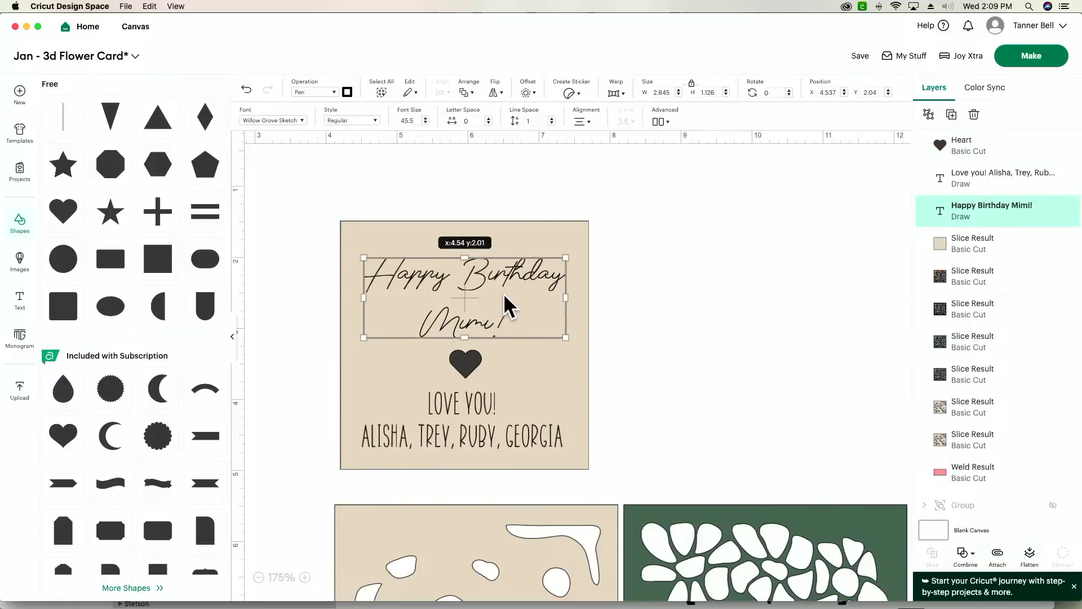
left_click(467, 375)
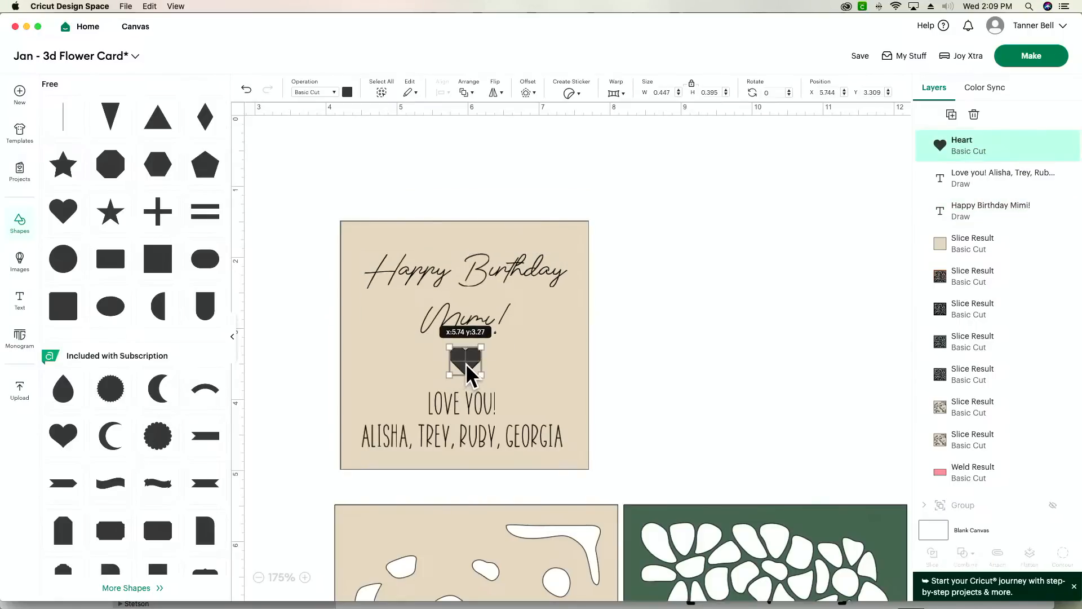
- Centre the heart and both texts horizontally on the beige insert square
left_click(698, 357)
left_click_drag(696, 266, 393, 381)
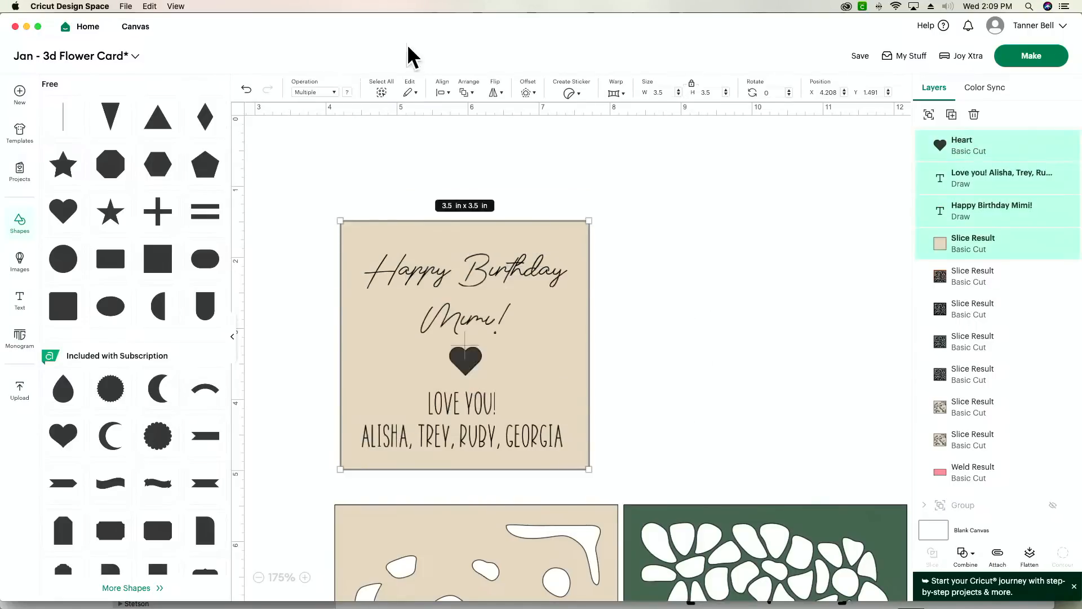
left_click(443, 93)
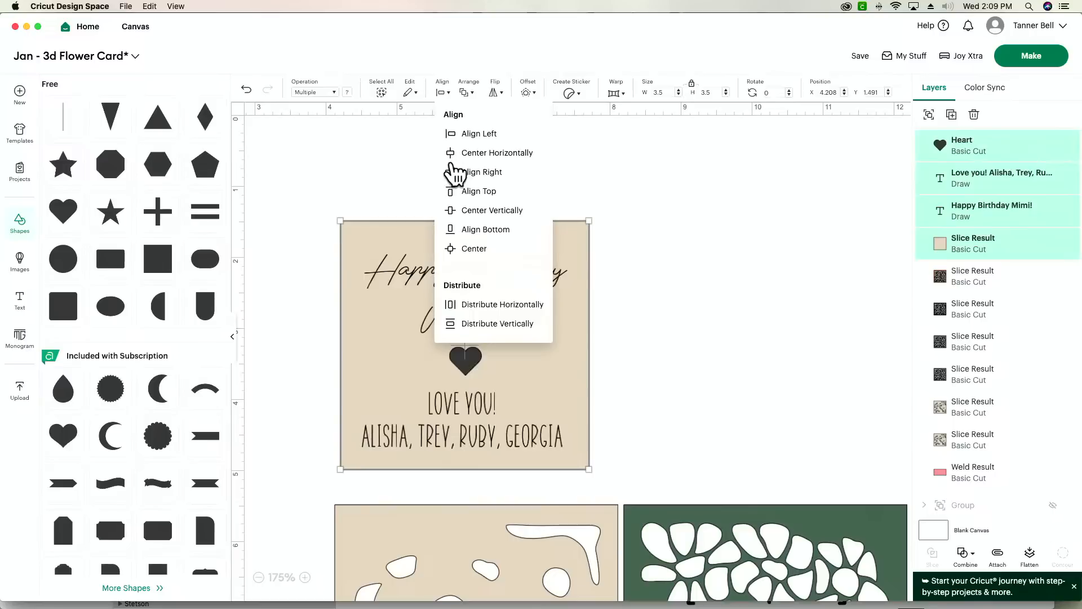
left_click(461, 152)
left_click(679, 277)
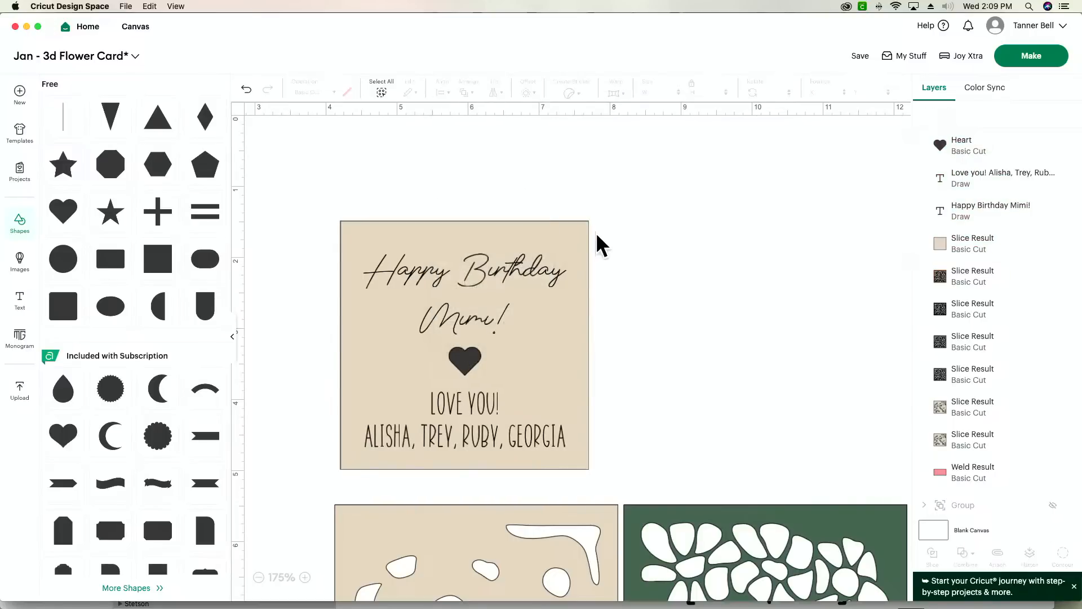
- Attach the heart and both texts to the beige insert square
left_click(524, 266)
left_click_drag(712, 206, 536, 447)
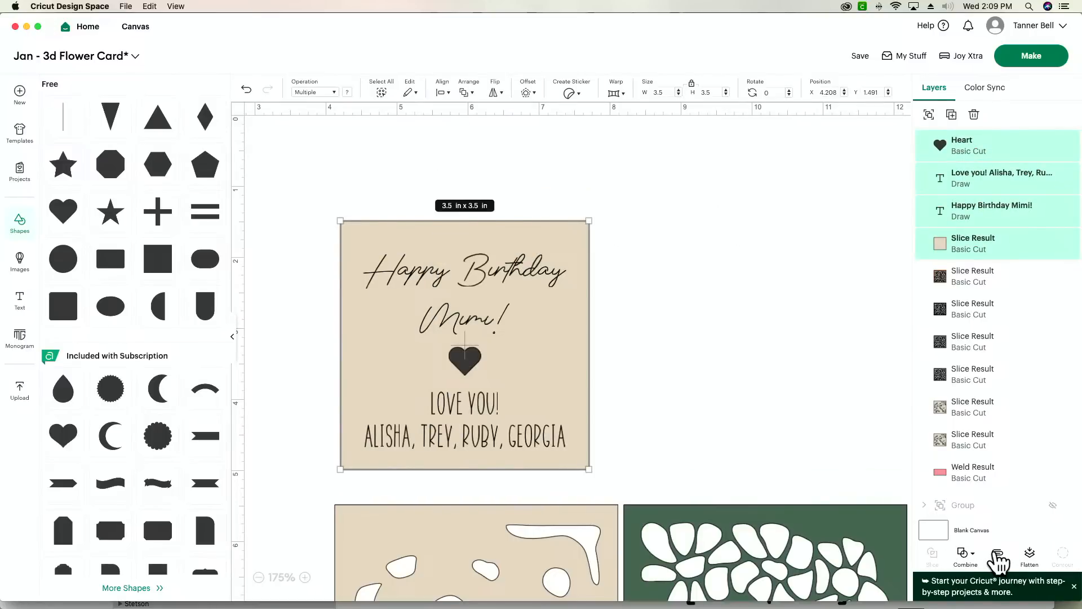
left_click(997, 554)
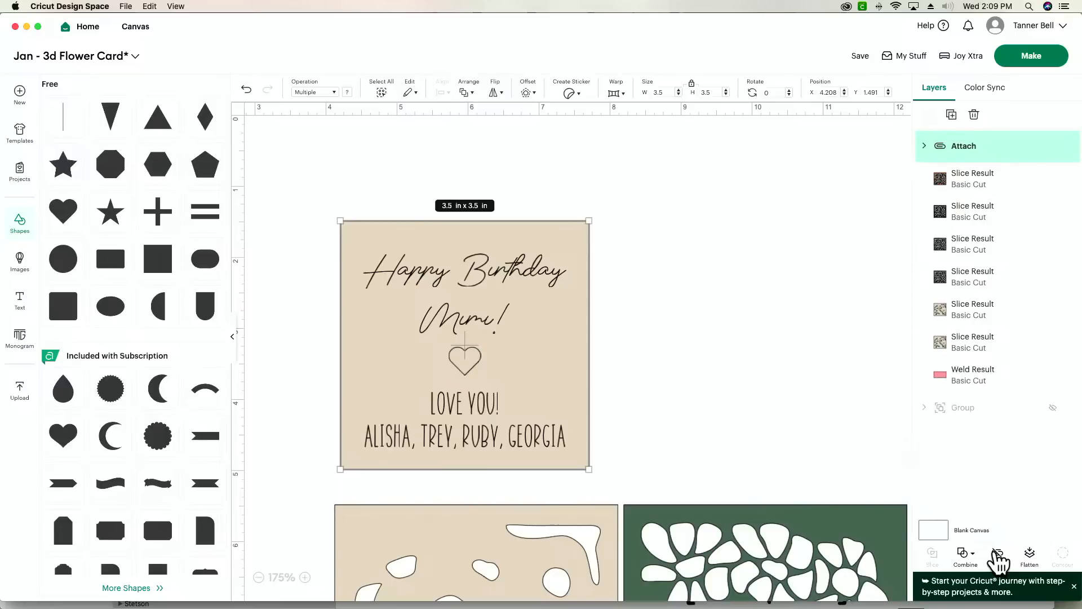
left_click(715, 366)
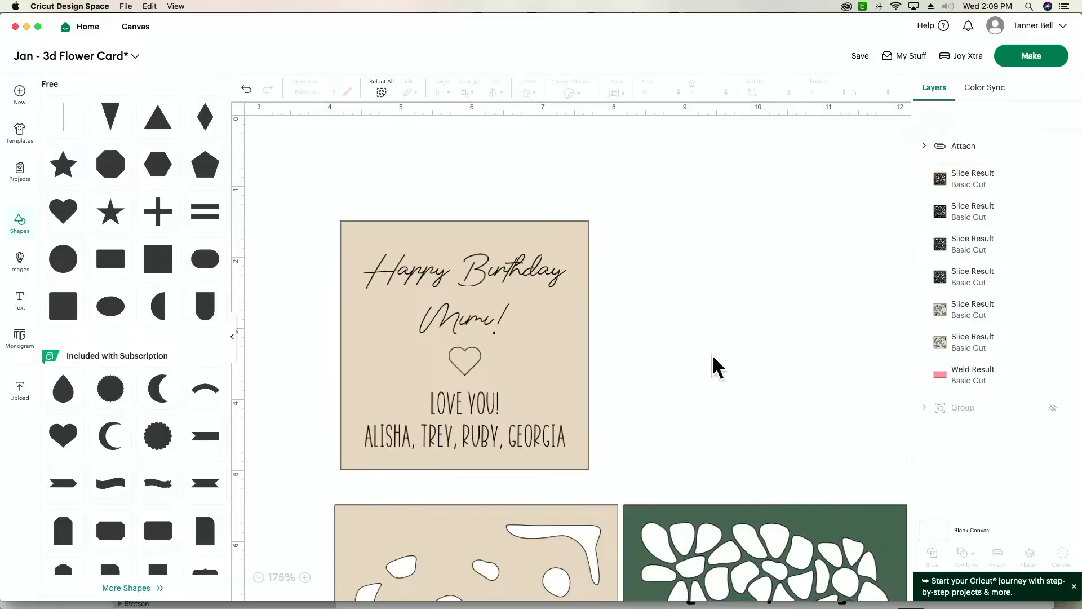
- Delete the stacked preview of the flower layers with the black frame, keeping the separate beige, green and orange layers
scroll(713, 365, "down", 5)
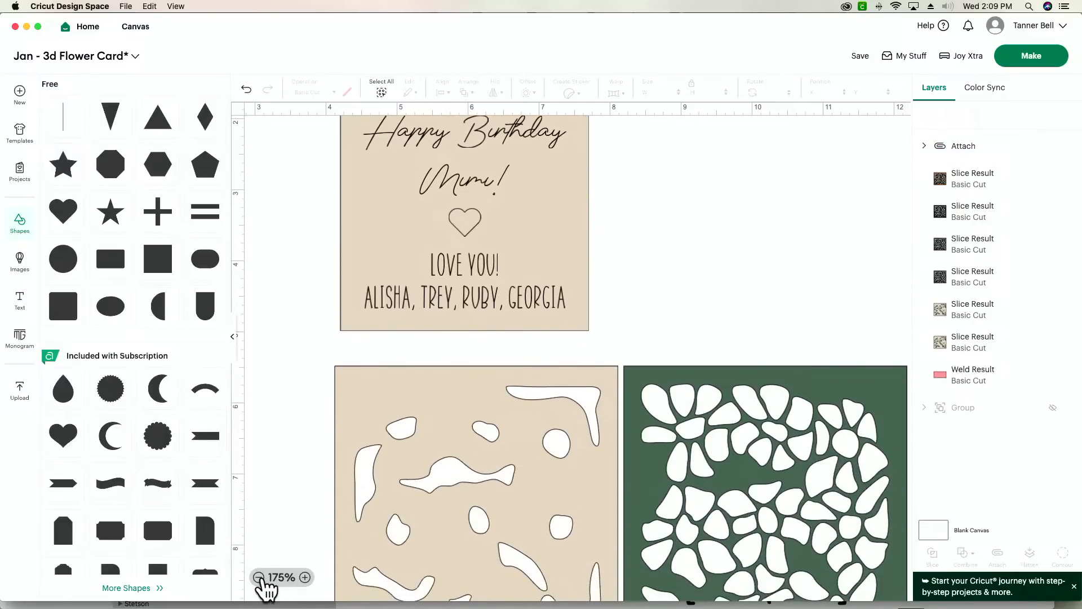
left_click(259, 578)
left_click(259, 577)
left_click(258, 578)
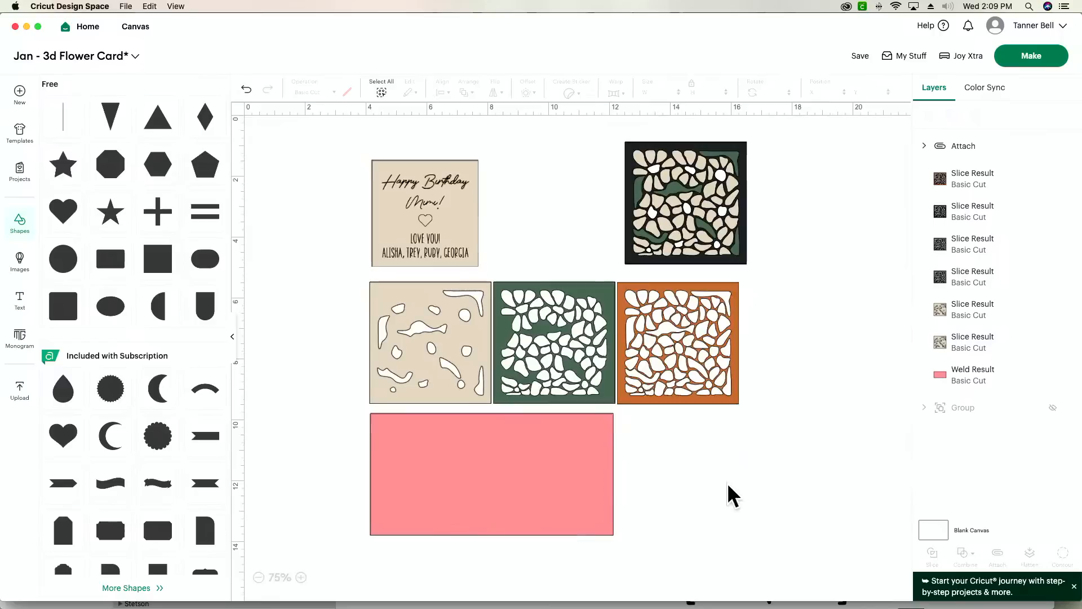
left_click_drag(799, 170, 679, 248)
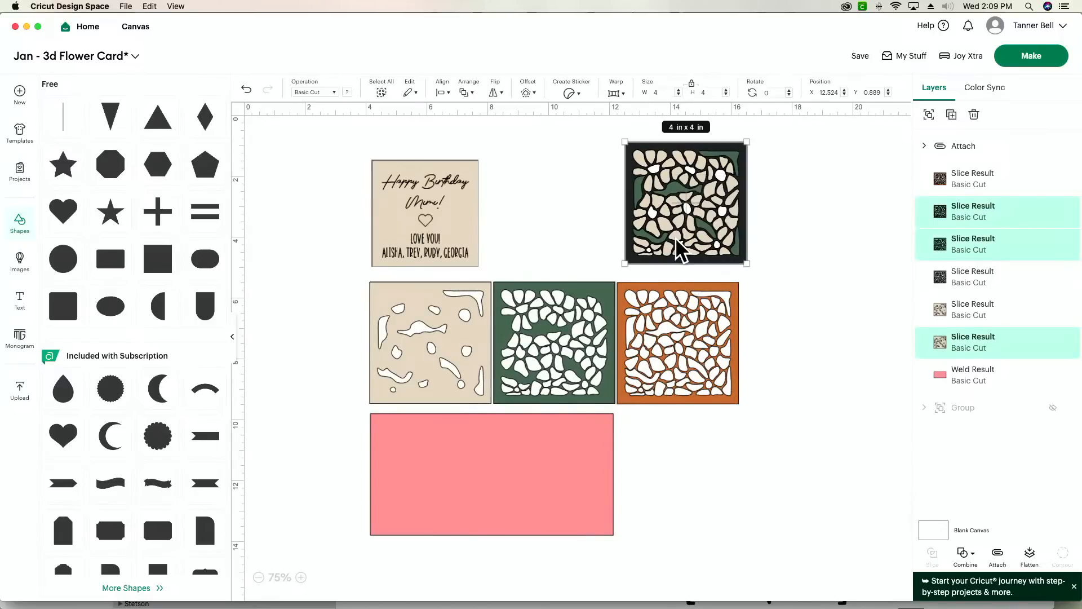
key("Delete")
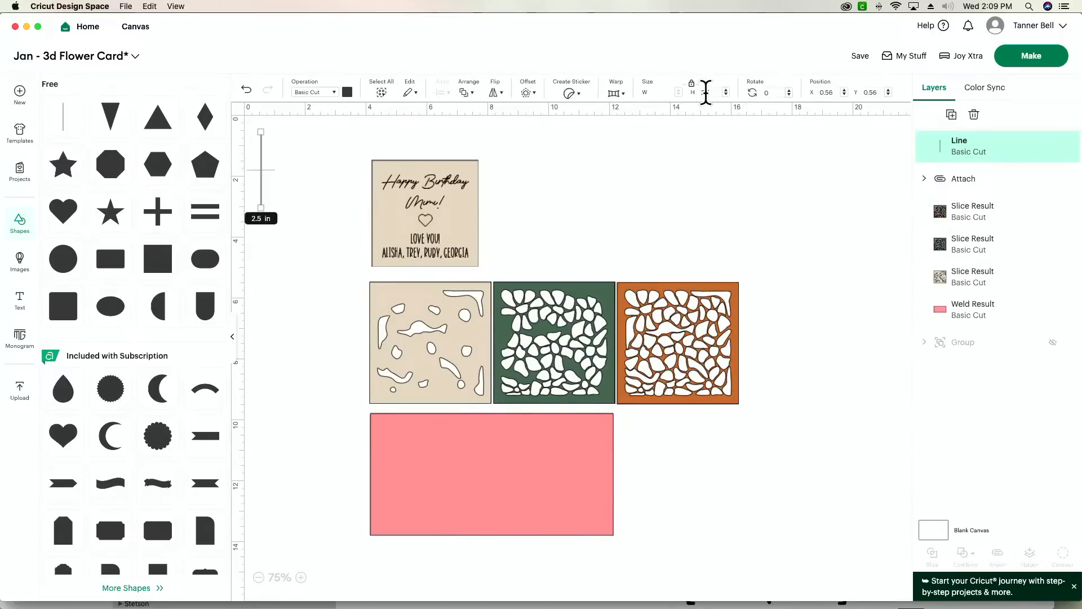
- Add a vertical line 4 in long and centre it on the pink card base
key("Tab")
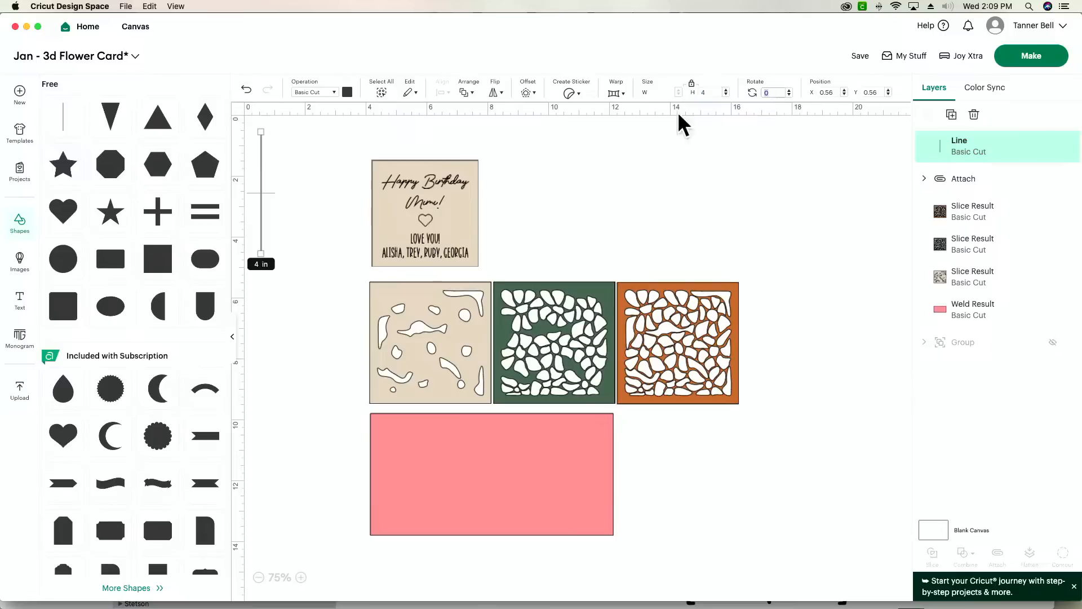
left_click_drag(262, 203, 498, 492)
left_click_drag(596, 562, 367, 409)
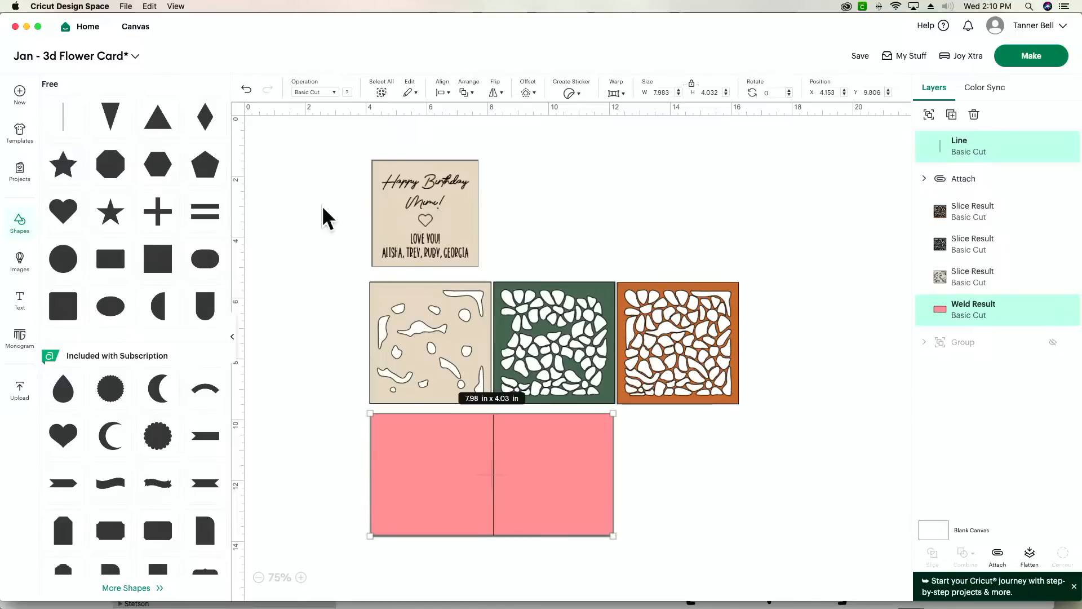
left_click(449, 93)
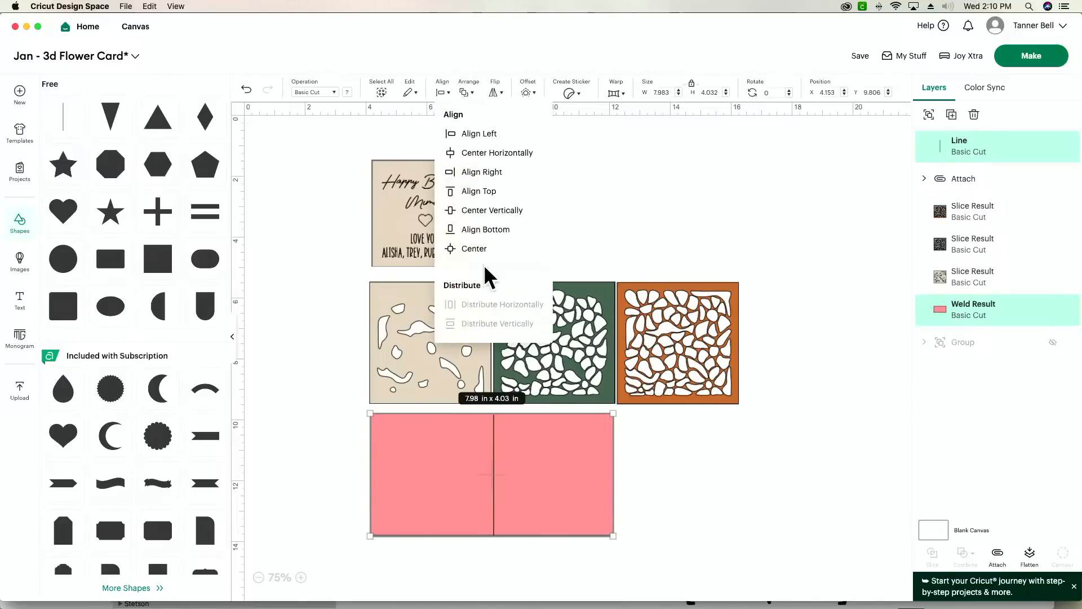
left_click(477, 249)
left_click(684, 526)
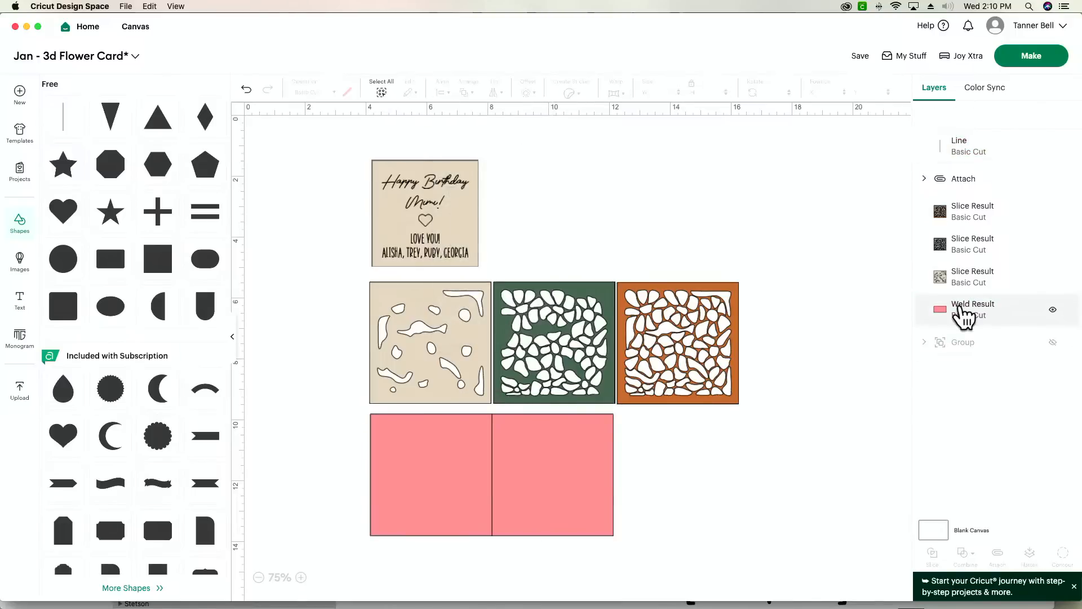
- Change the centre line's operation to Pen and attach it to the pink card base
left_click(992, 151)
left_click(313, 92)
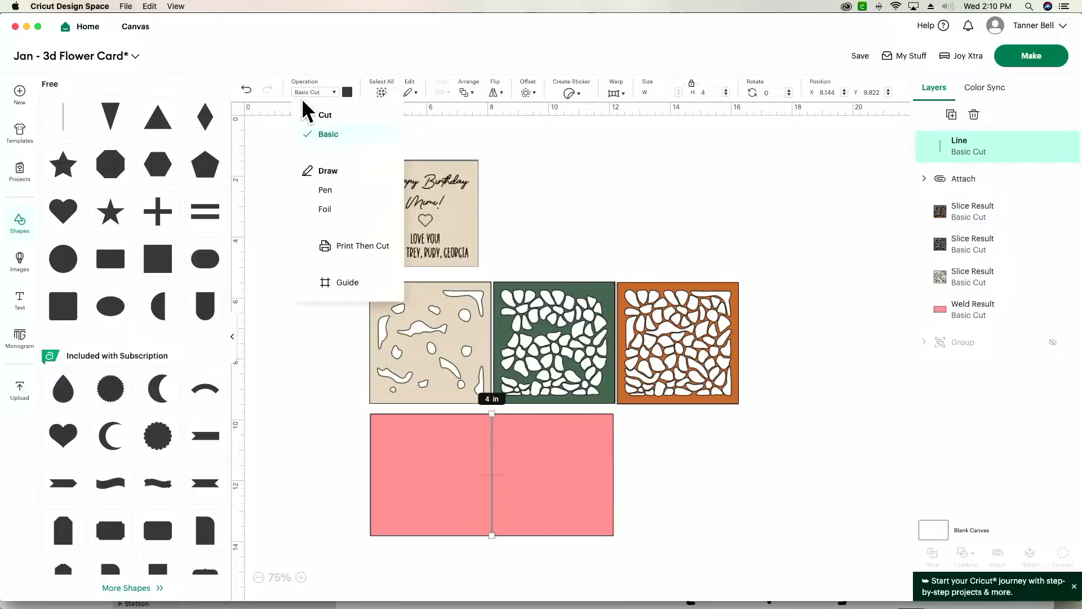
left_click(319, 191)
left_click_drag(589, 581, 447, 502)
left_click(998, 559)
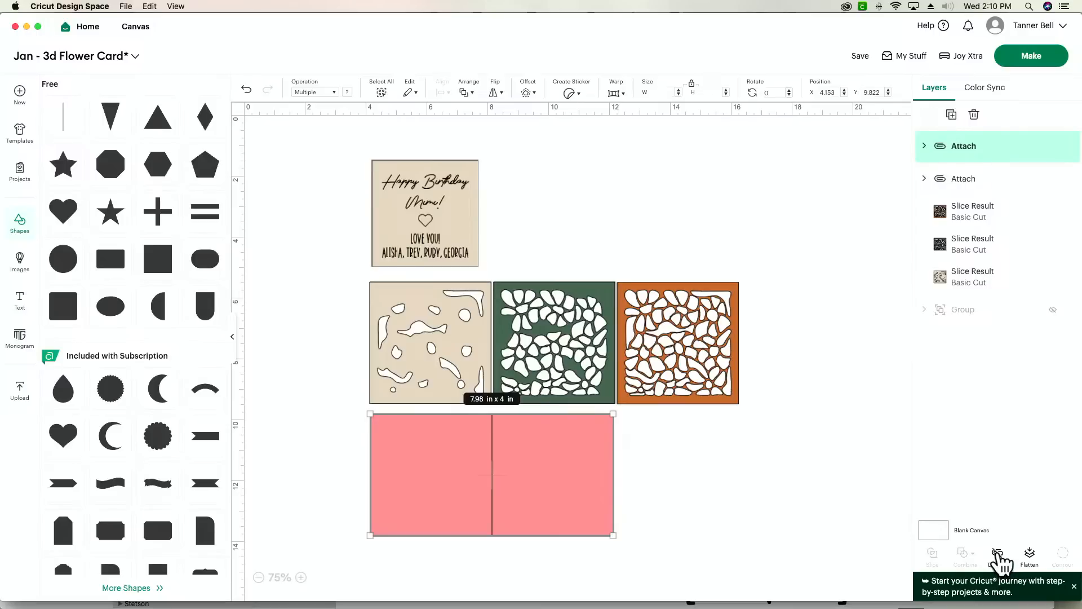
left_click(671, 507)
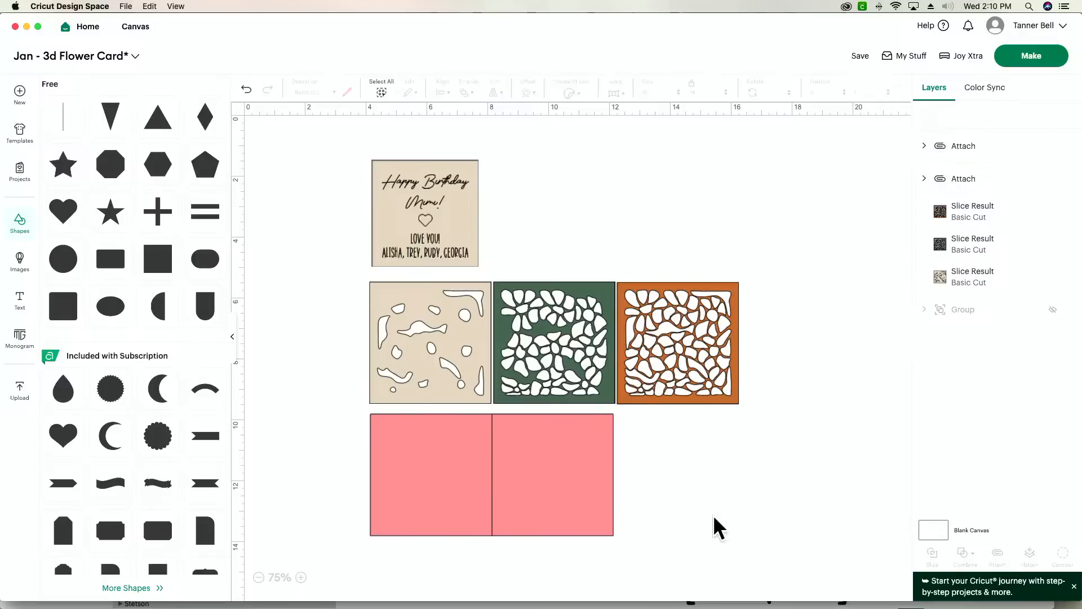
- Keep Joy Xtra as the machine and send the project on to mat preparation
left_click(962, 56)
left_click(936, 179)
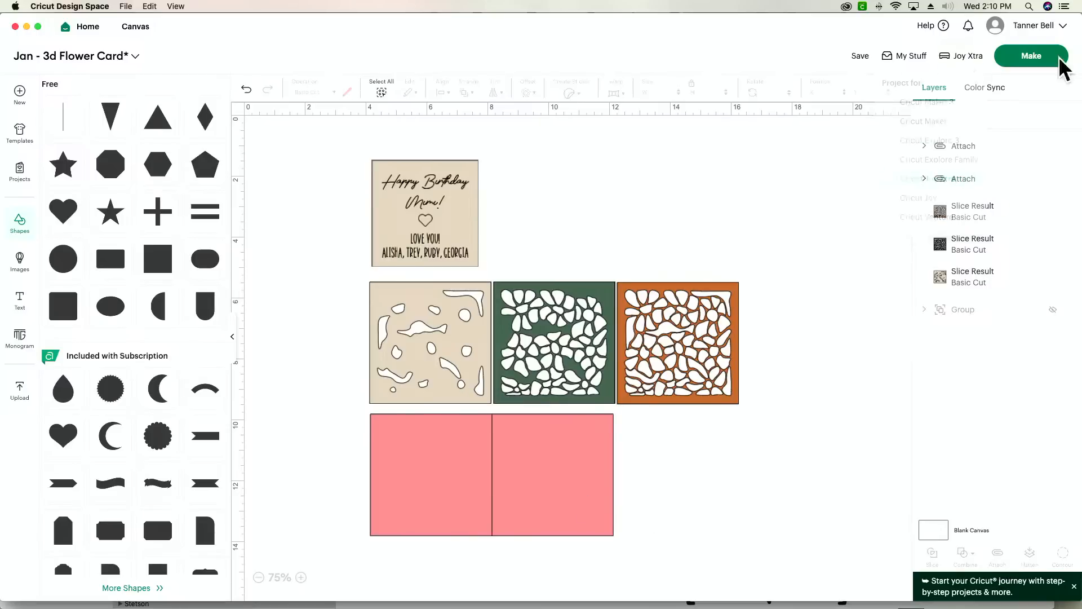
left_click(1017, 57)
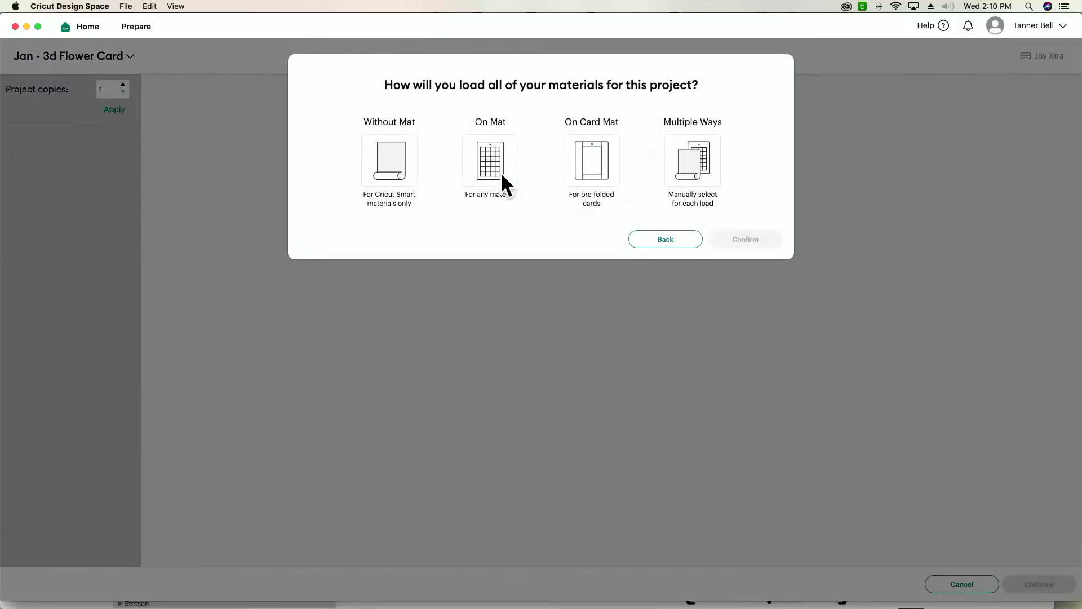
- Set all materials to load On Mat and continue to the make stage with the orange mat 2 selected
left_click(503, 184)
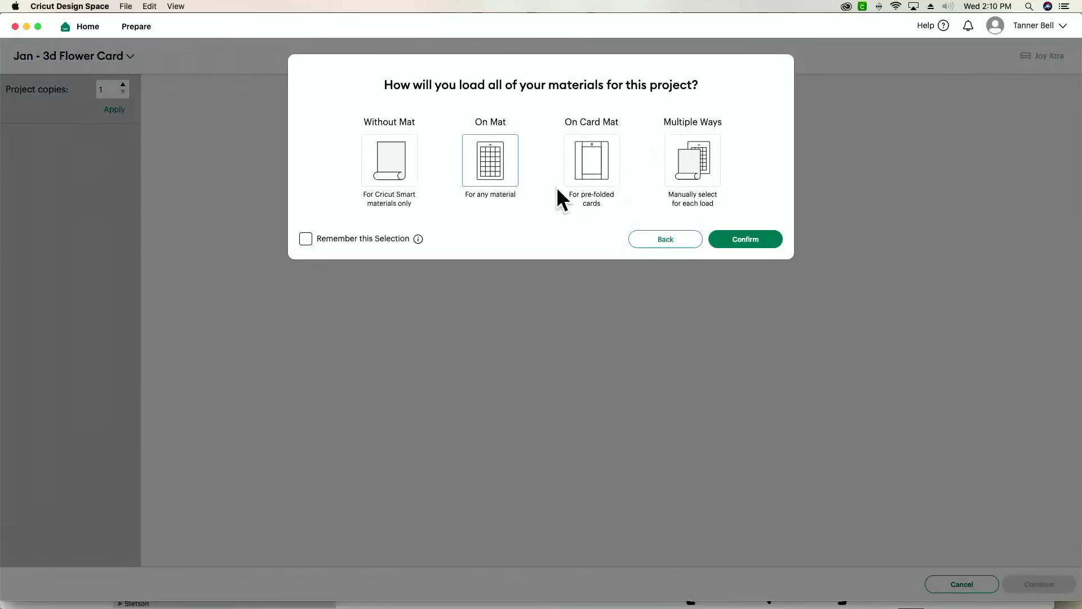
left_click(742, 235)
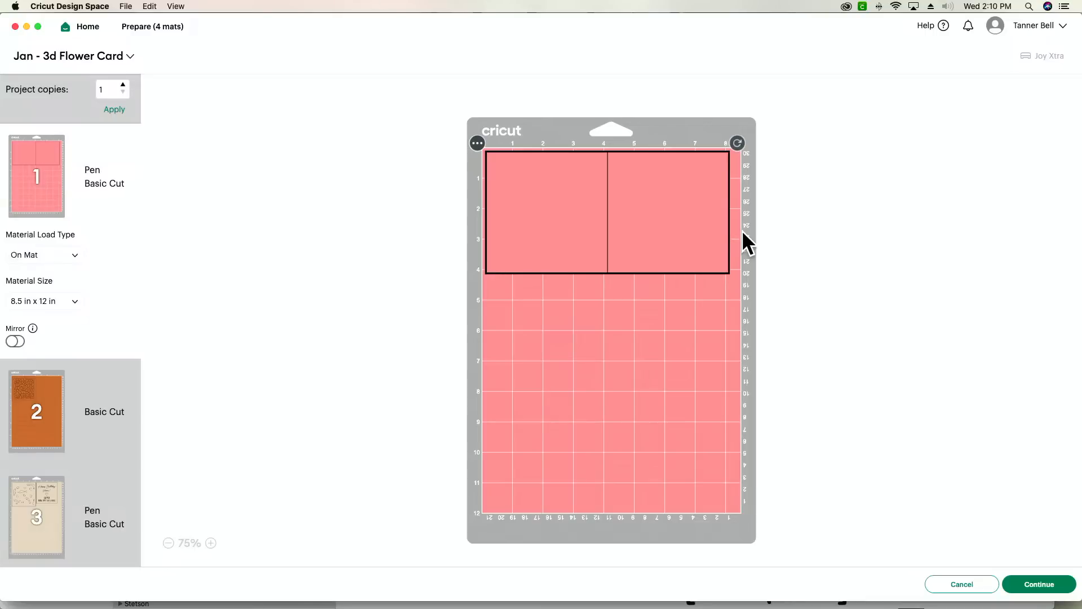
left_click(50, 410)
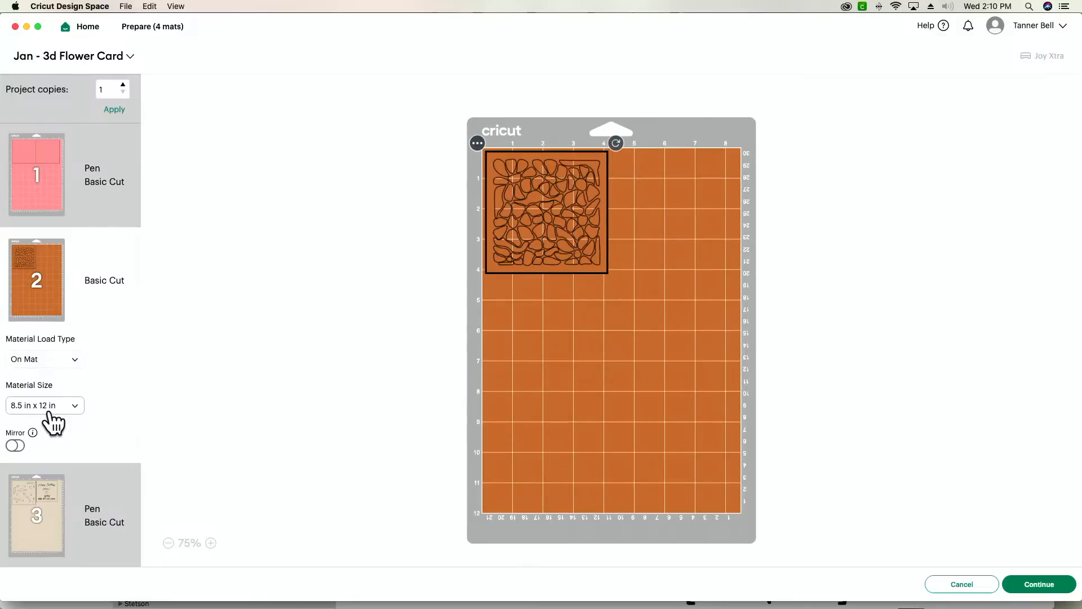
left_click(1070, 592)
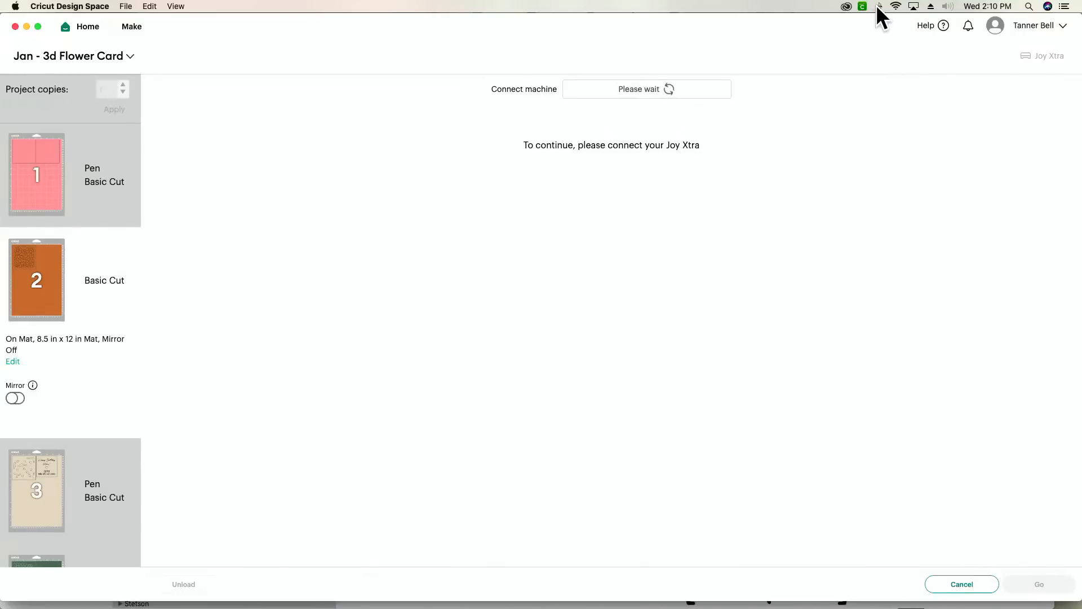
- Connect the JoyXtra-6DE8 machine through the Mac's Bluetooth preferences and set the base material to Medium Cardstock - 80 lb (216 gsm)
left_click(878, 5)
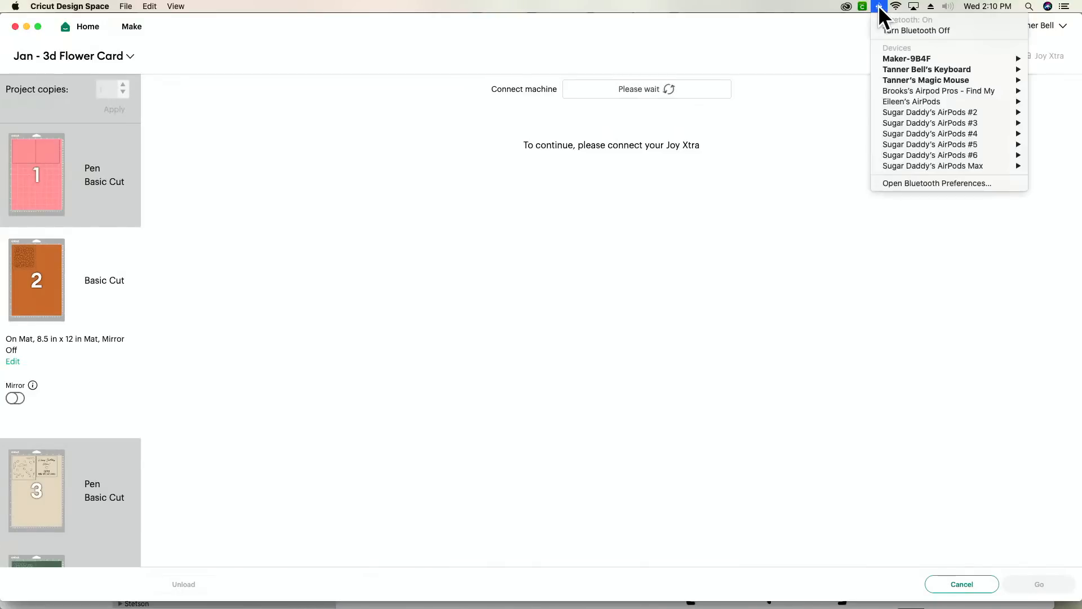
left_click(945, 184)
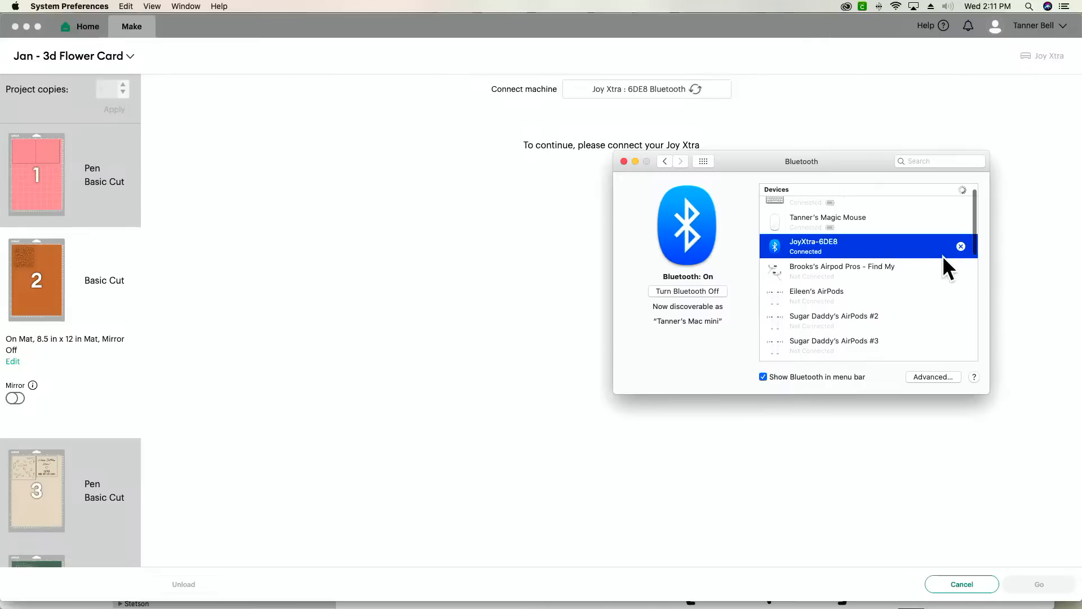
left_click(844, 107)
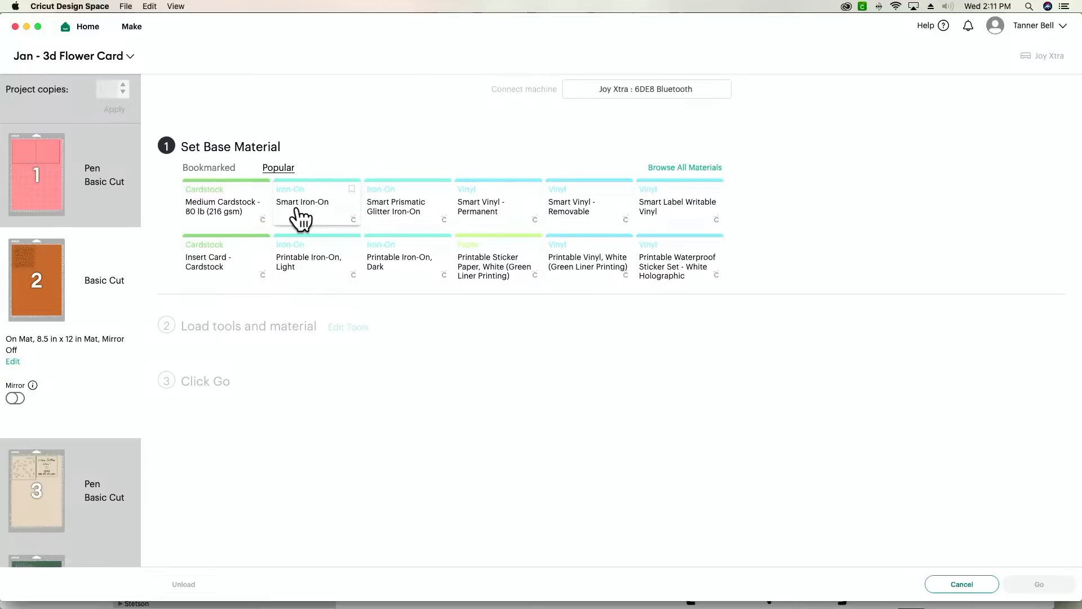
left_click(205, 212)
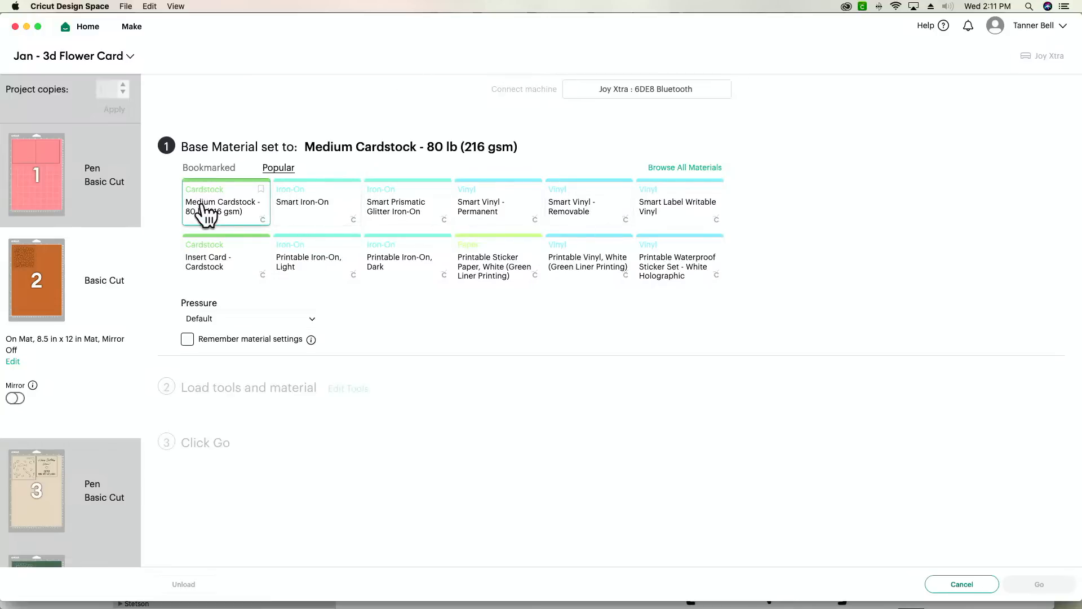